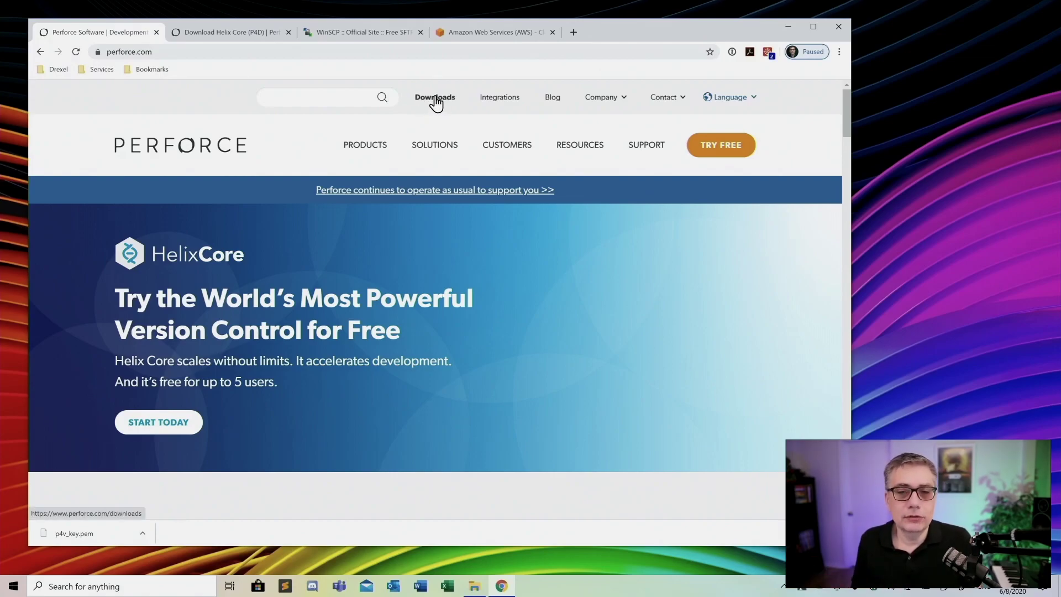
Go to Perforce Downloads and open the Helix Core (P4D) Server download card
click(436, 99)
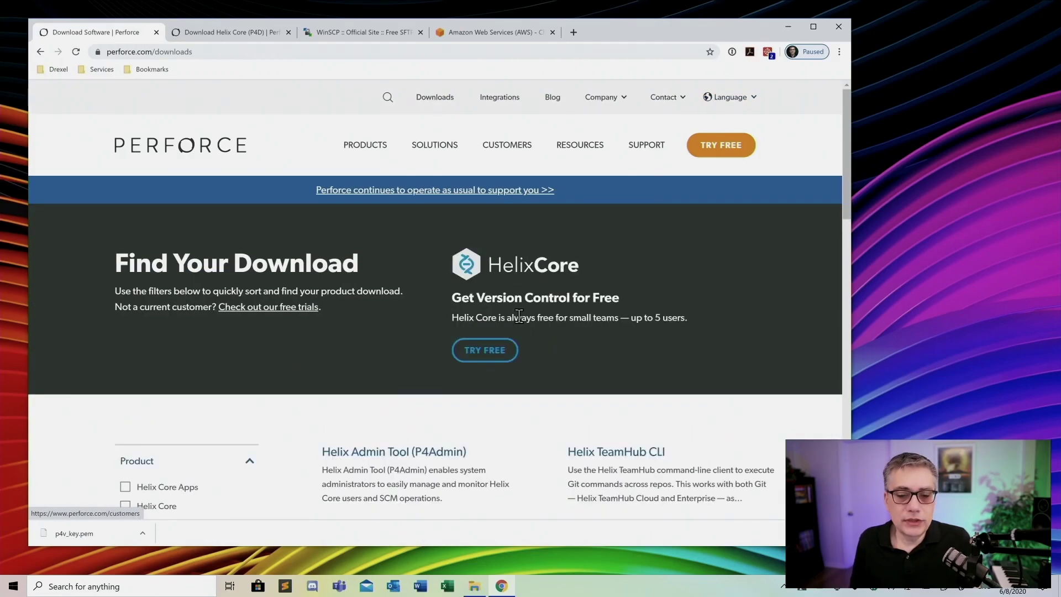
scroll(529, 319, down, 5)
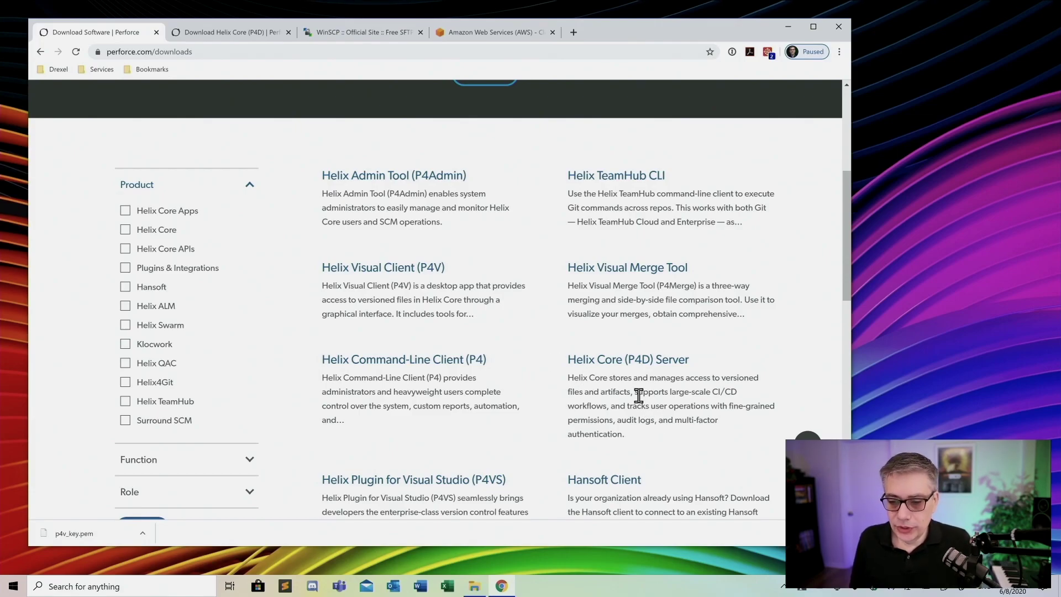
click(636, 366)
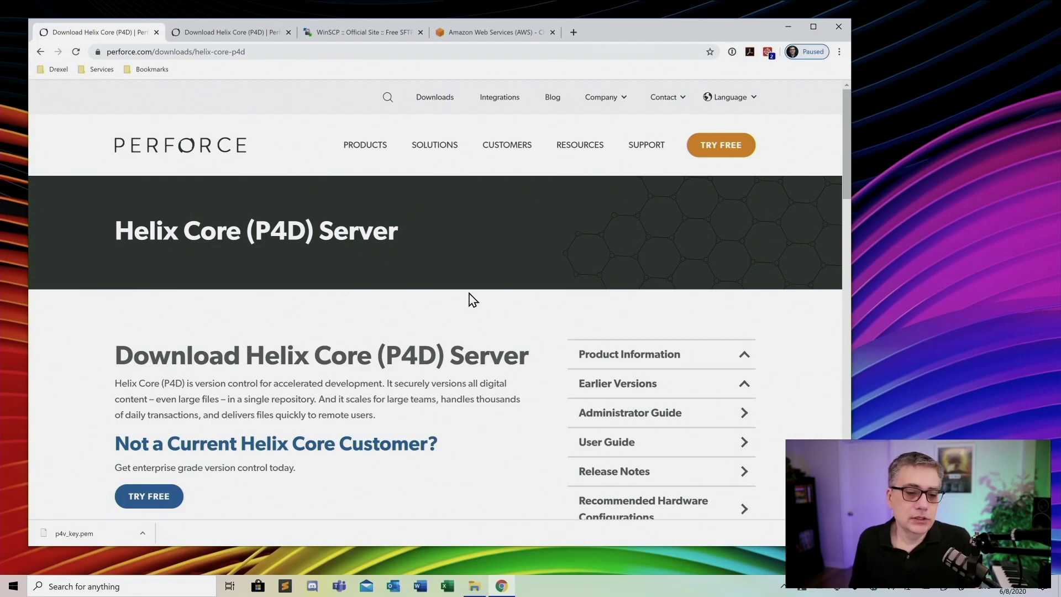
Choose family Linux and platform Linux (x64) for P4D 2020.1/1953492, then show the Downloads folder
scroll(472, 301, down, 7)
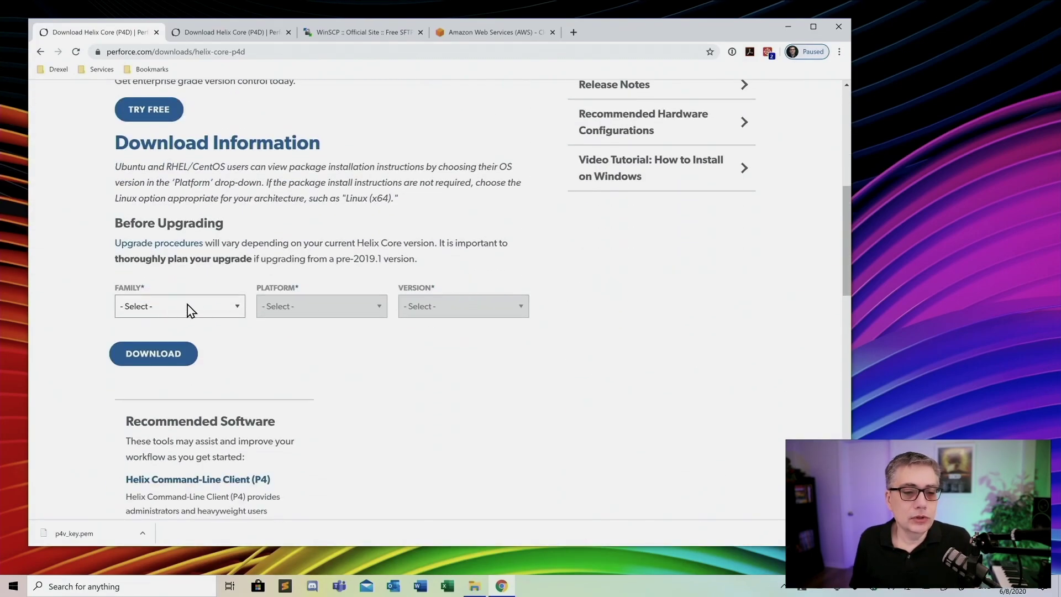
click(186, 307)
click(182, 363)
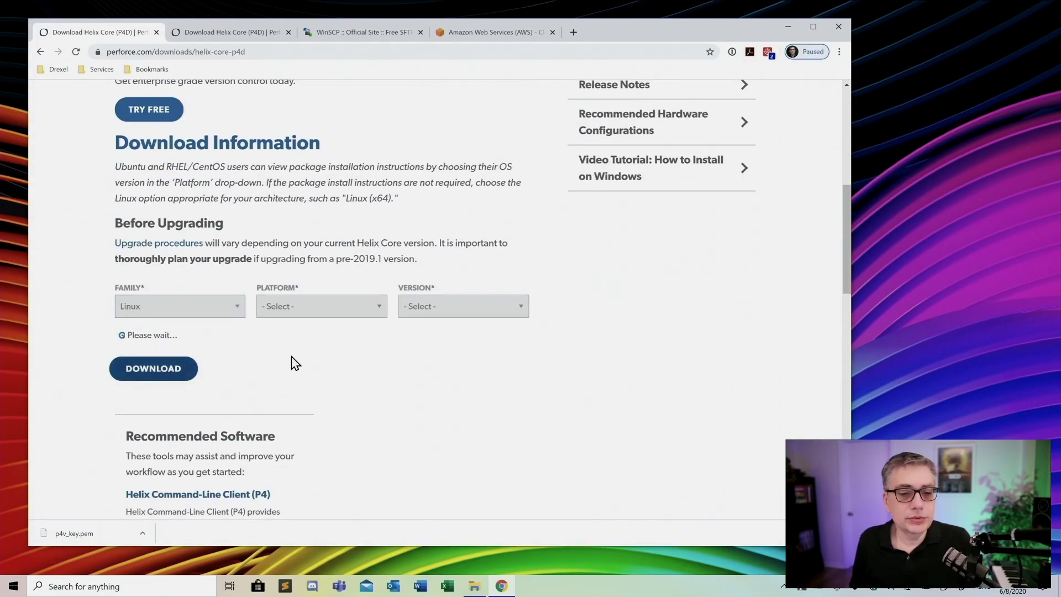
click(348, 312)
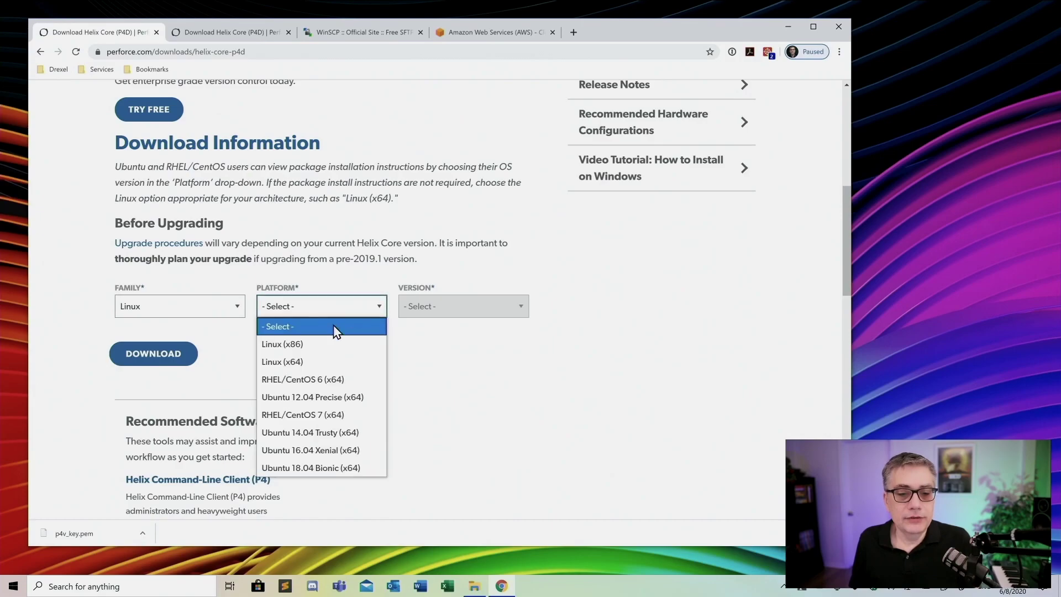
click(299, 363)
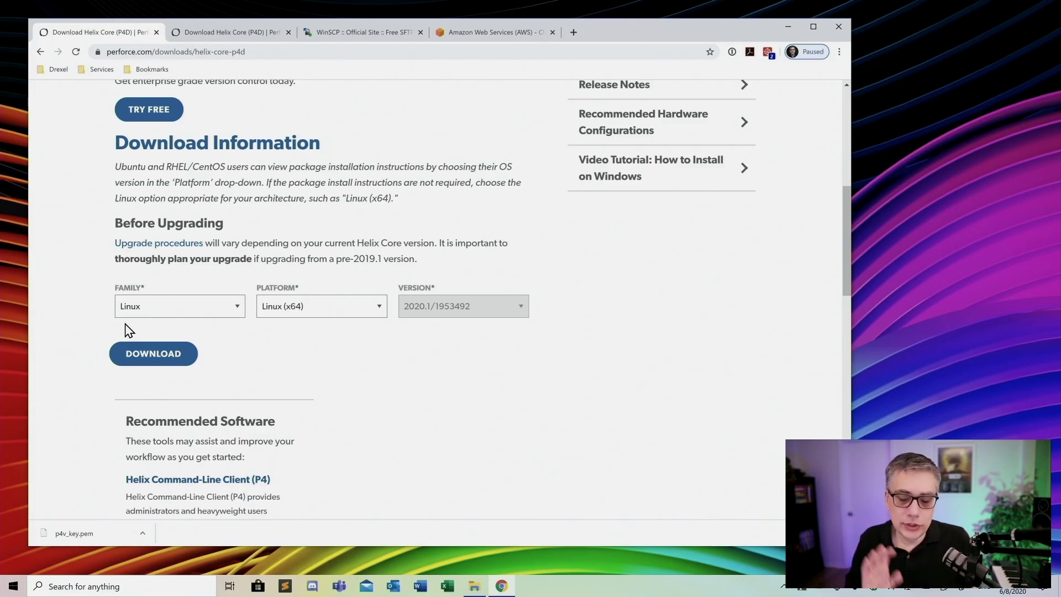
click(474, 586)
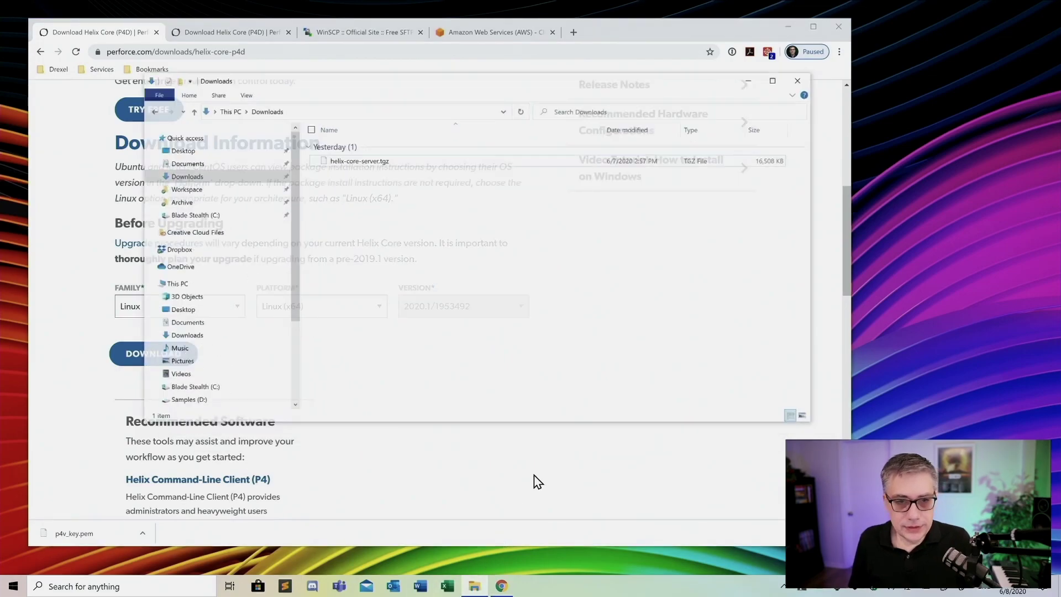
Extract helix-core-server.tgz with 7-Zip into a helix-core-server folder
click(334, 146)
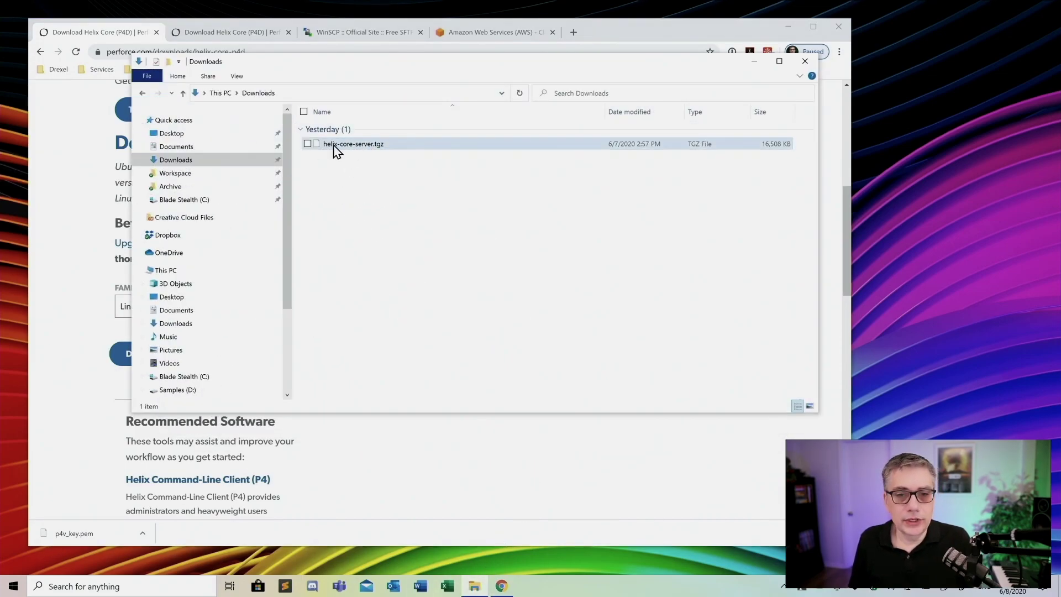
right_click(369, 149)
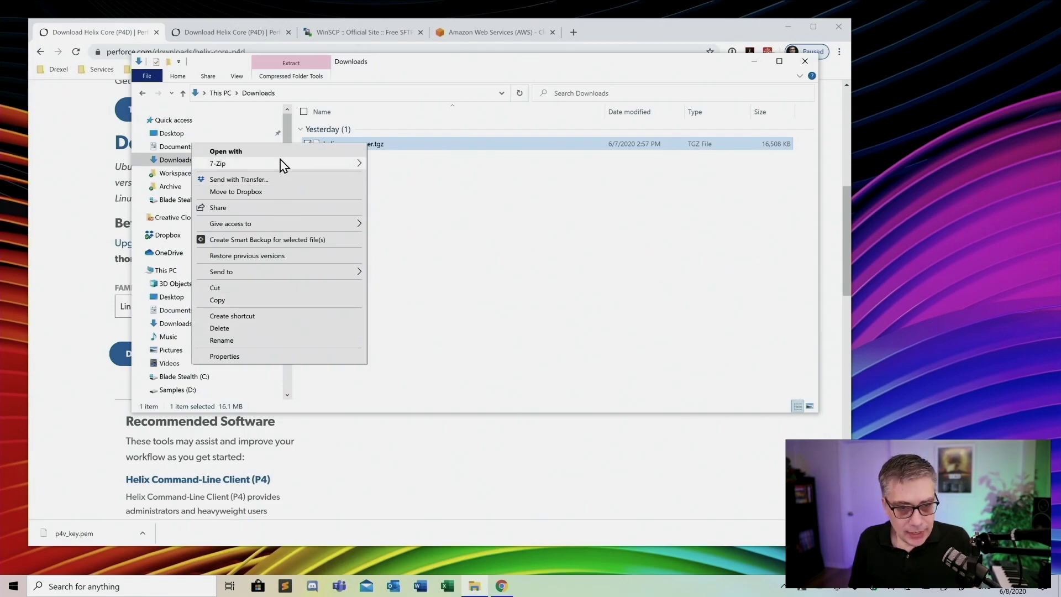
mouse_move(280, 164)
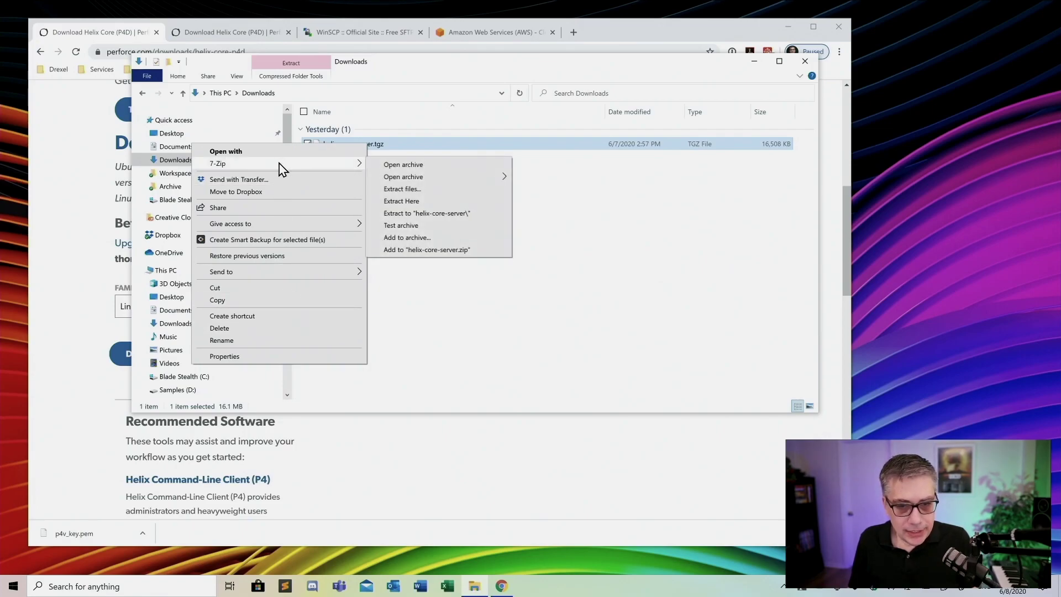
click(433, 215)
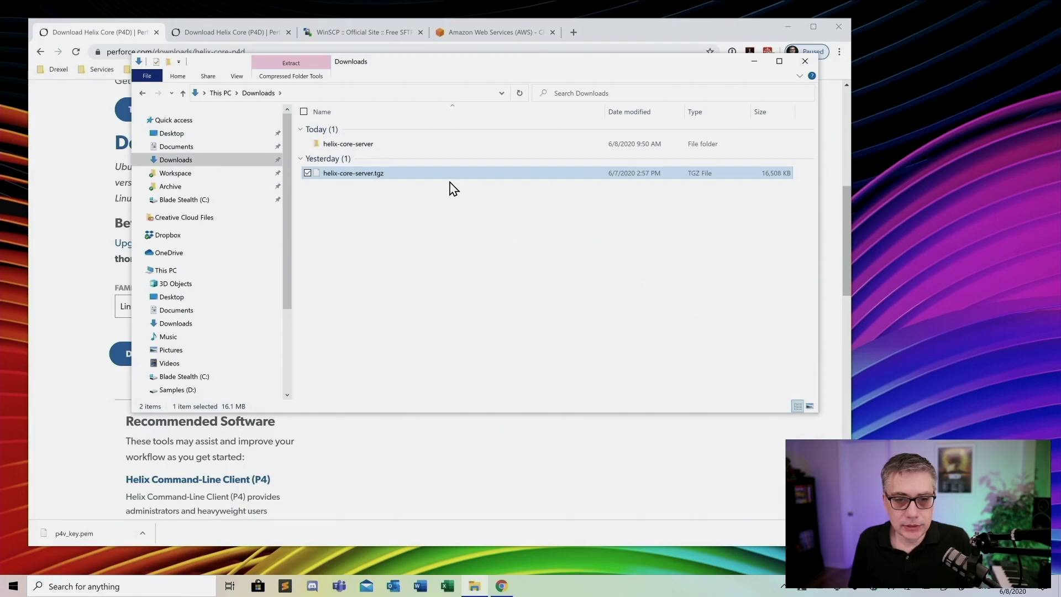
Extract helix-core-server.tar in place to get p4d and p4, then return to the browser
right_click(357, 148)
click(355, 149)
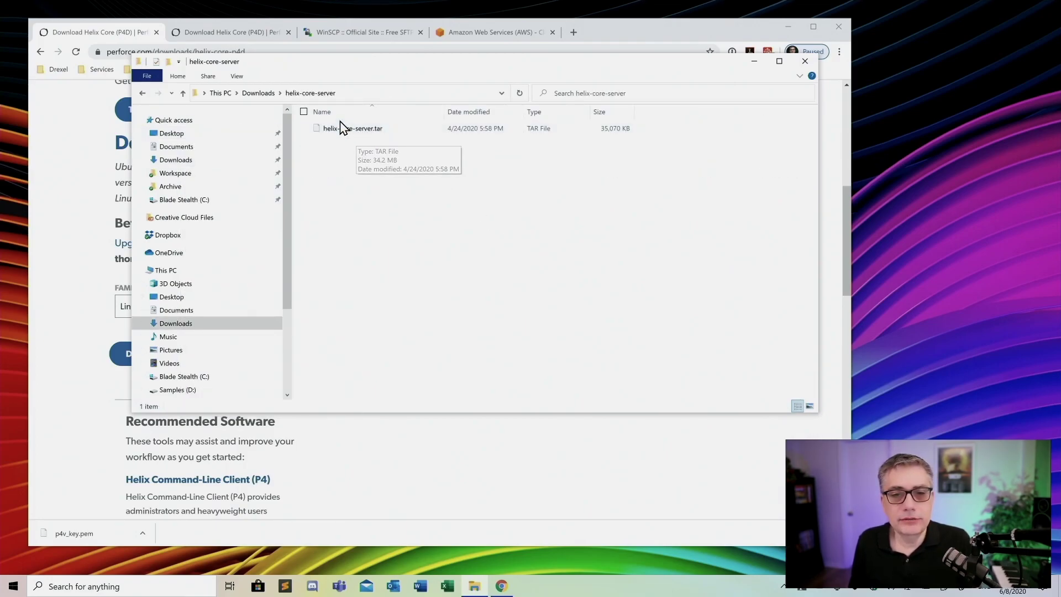
right_click(346, 129)
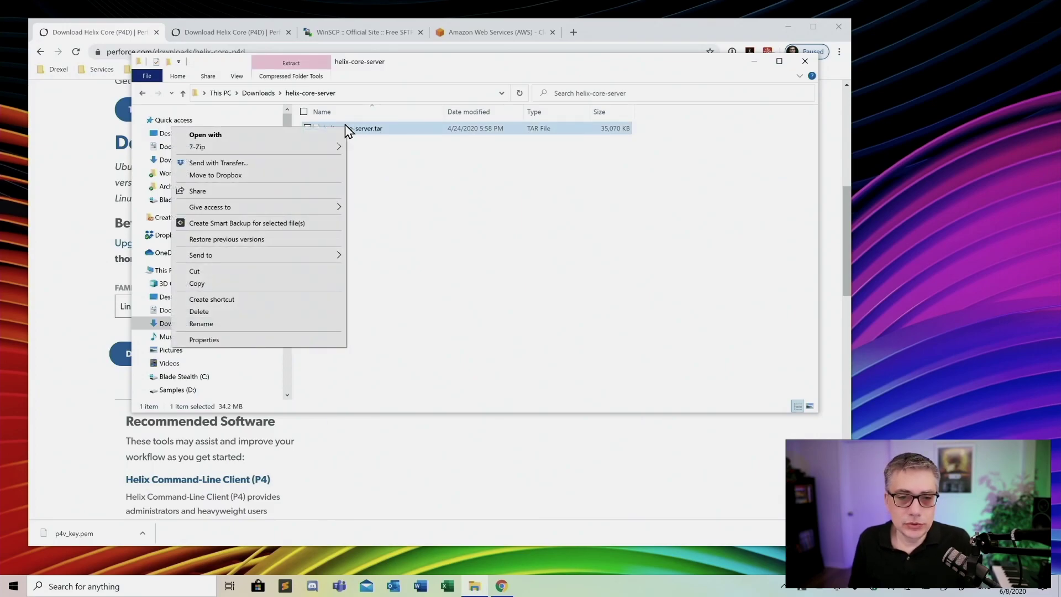
mouse_move(300, 151)
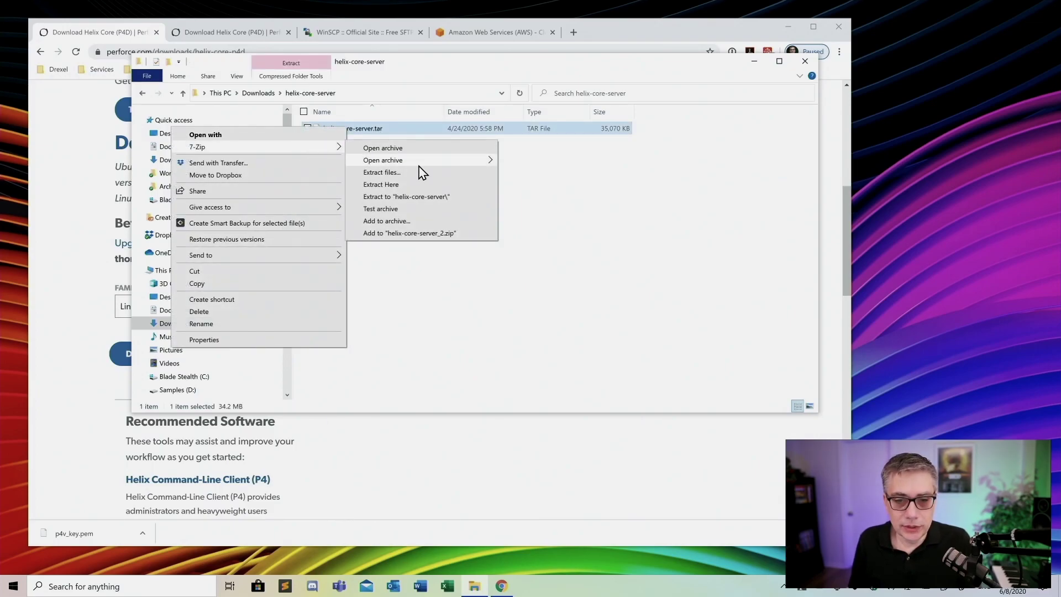
click(412, 185)
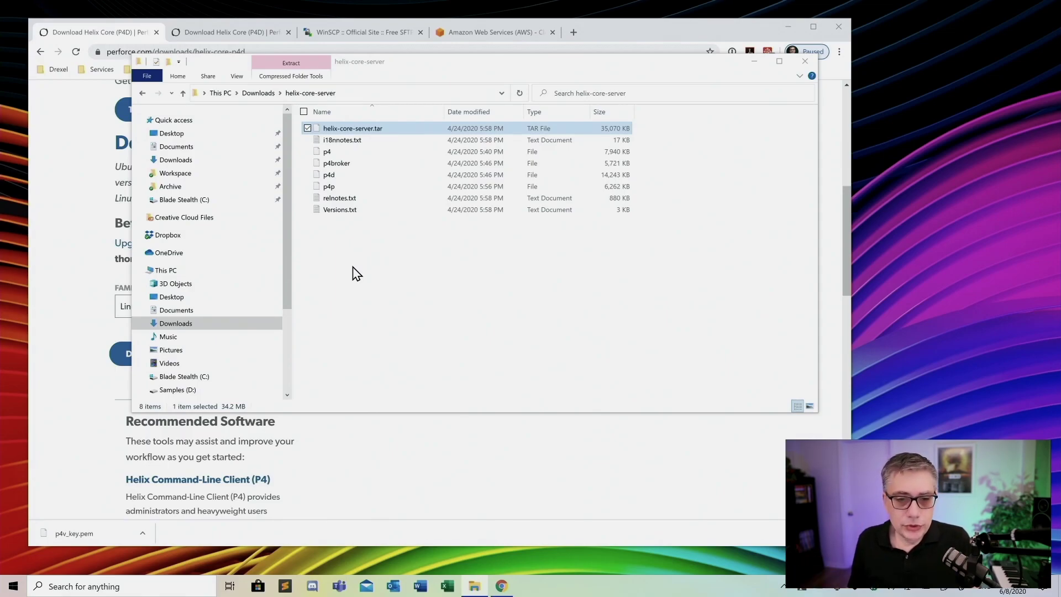
click(685, 46)
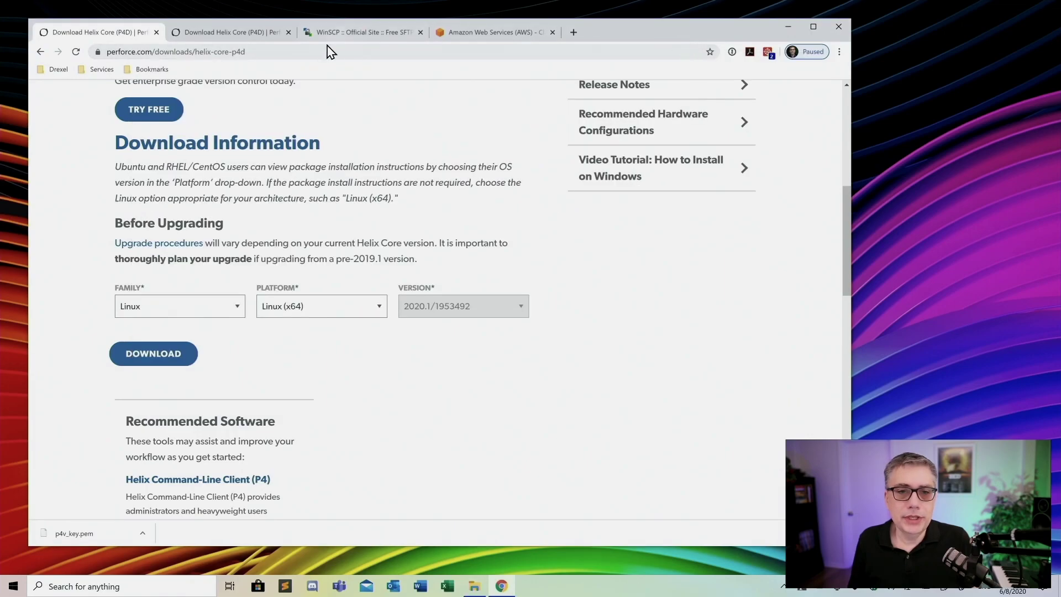
Show the winscp.net home page, then restore the helix-core-server Explorer window
click(354, 34)
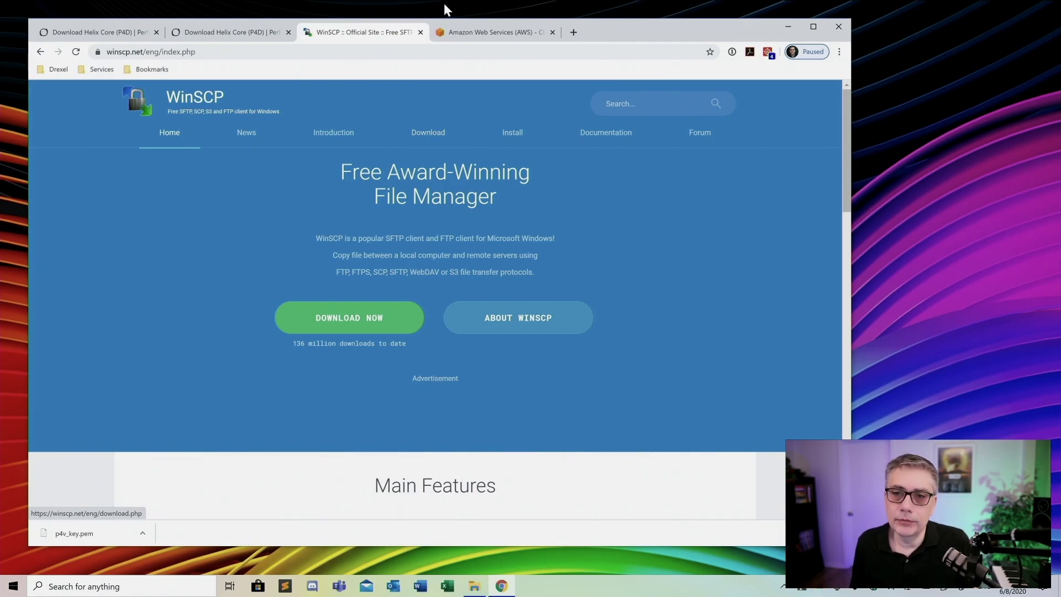
click(476, 587)
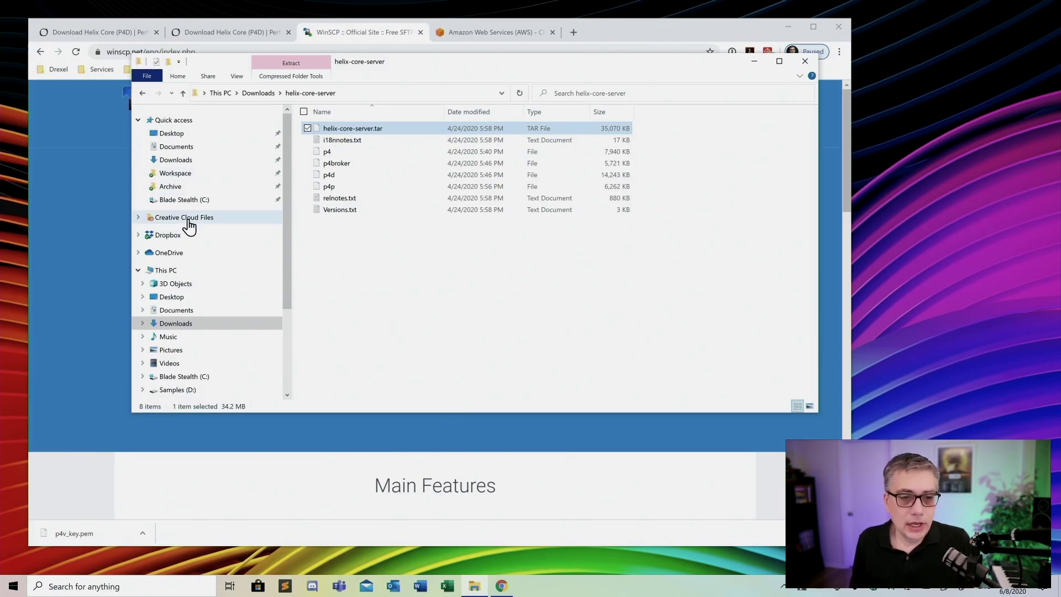
Browse to C:\Perforce\TestFolder to display TestFile.txt, then minimize the window
click(205, 202)
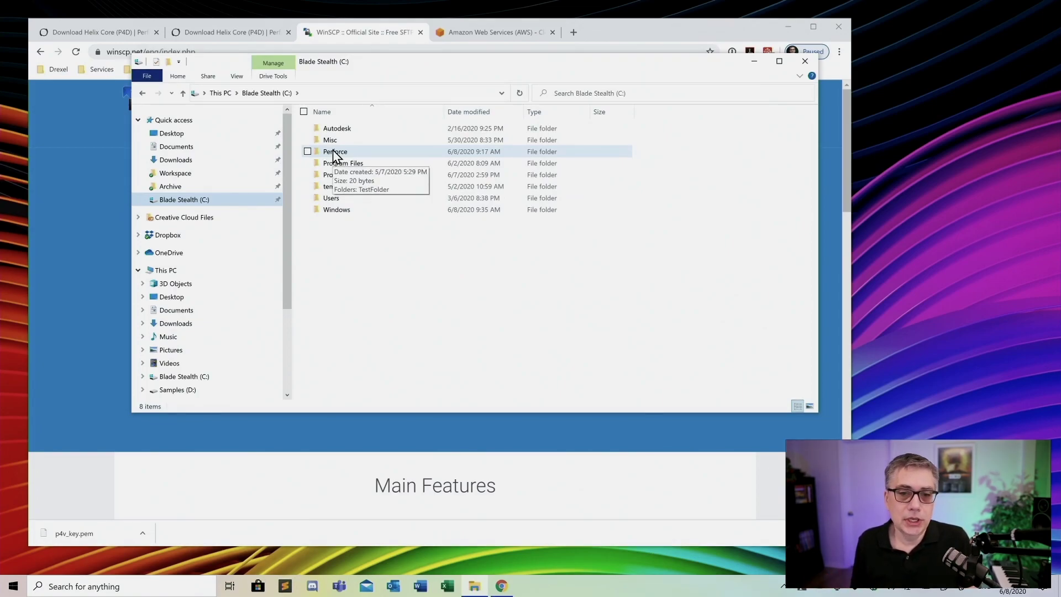
double_click(334, 153)
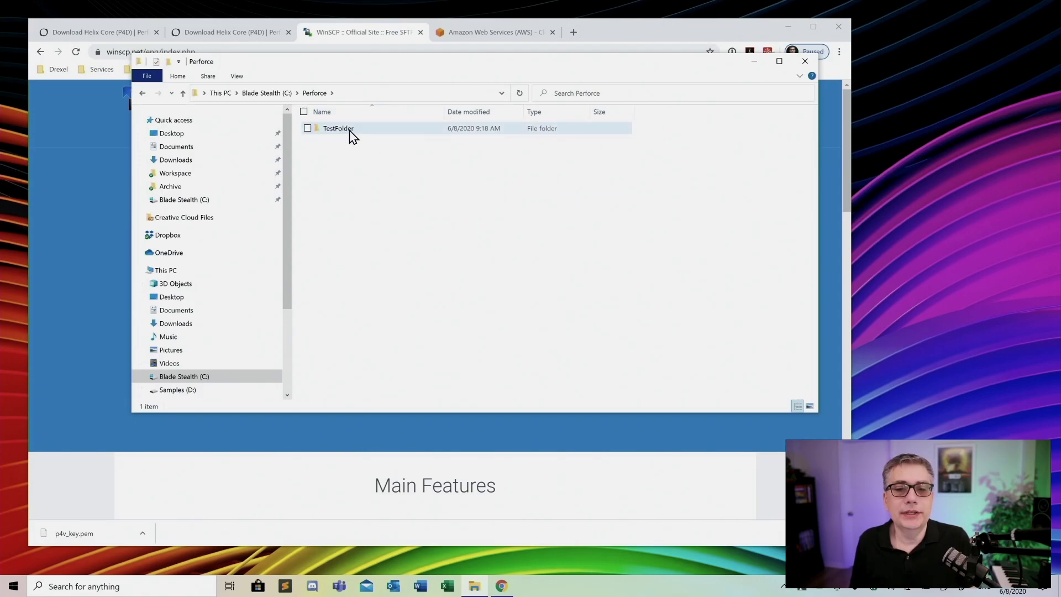
double_click(327, 133)
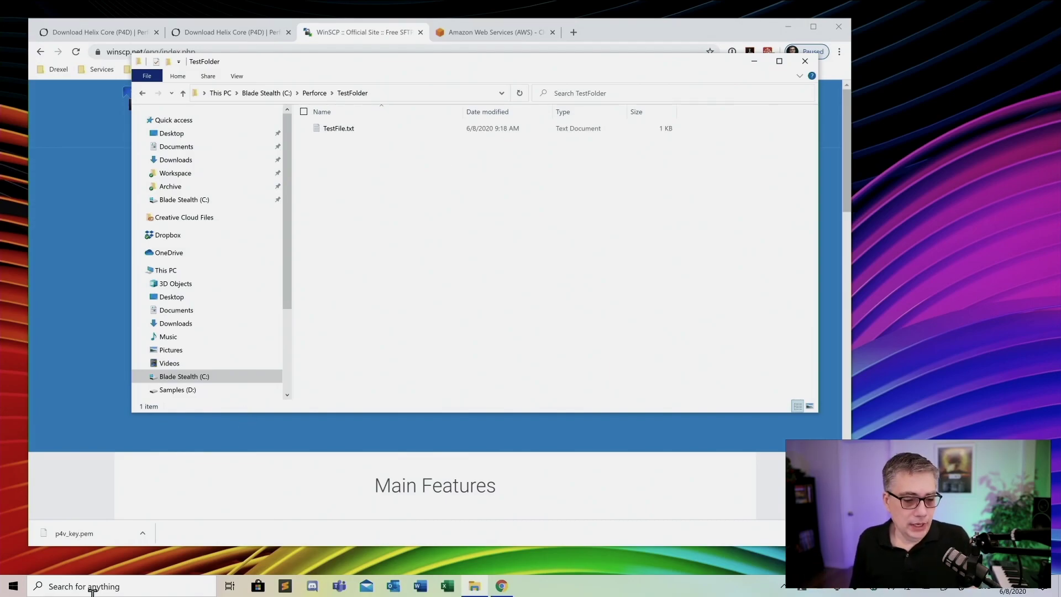
click(9, 588)
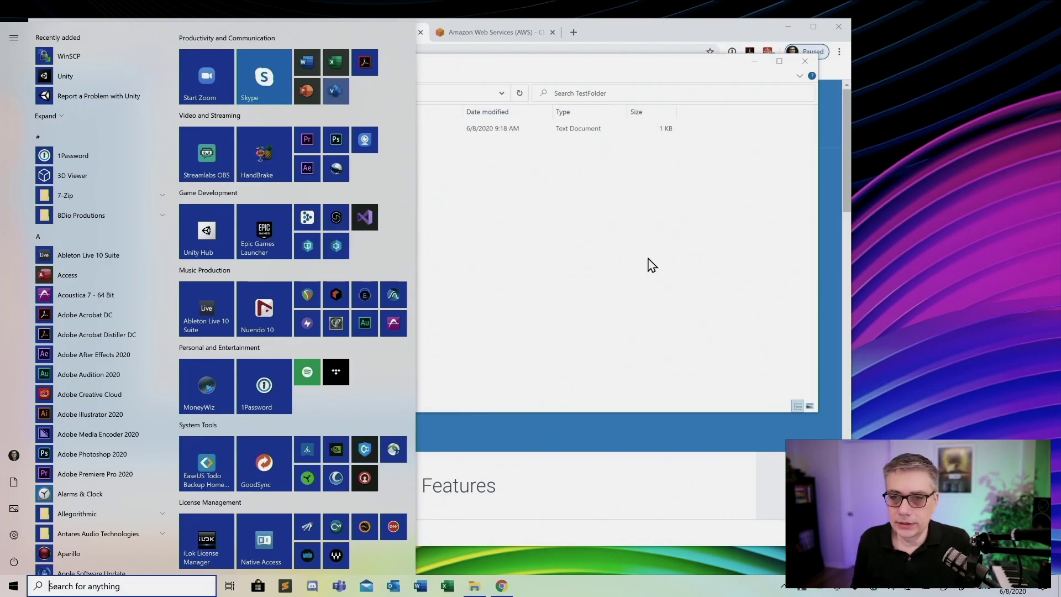
click(652, 265)
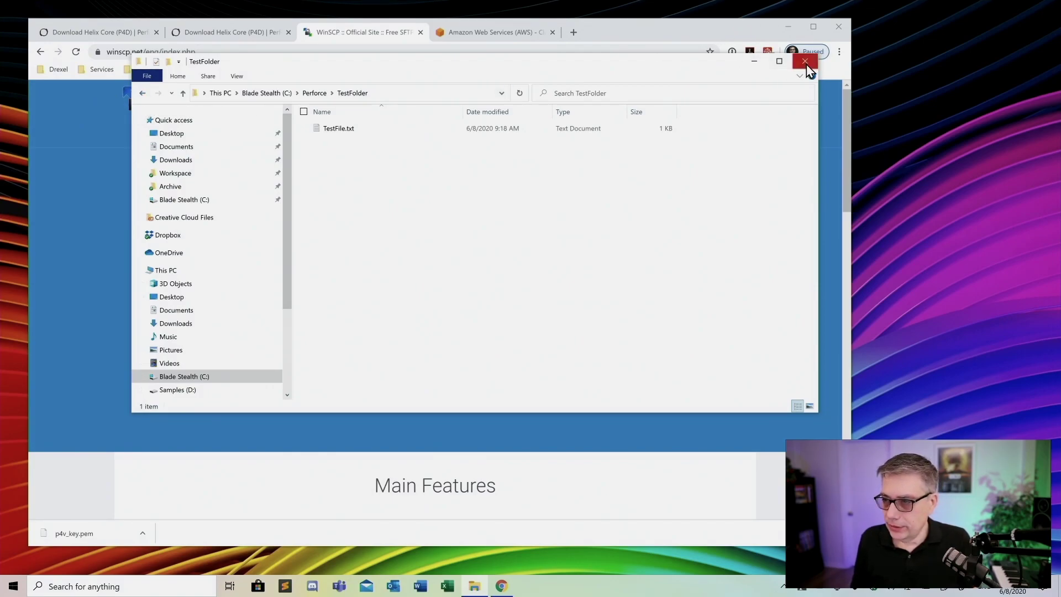
click(754, 62)
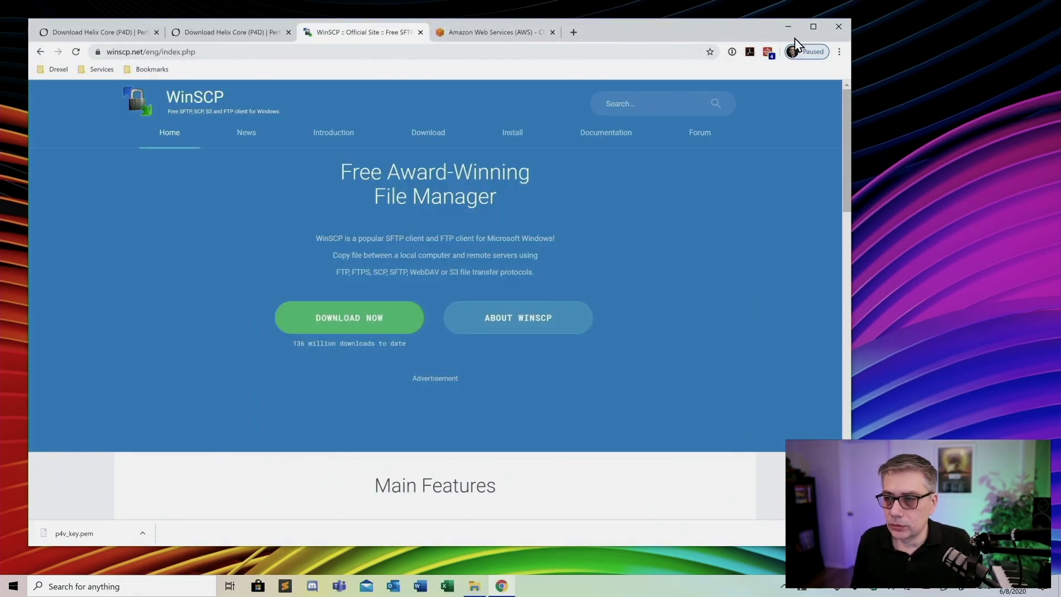
Maximize Chrome and switch to the Amazon Web Services tab
click(813, 29)
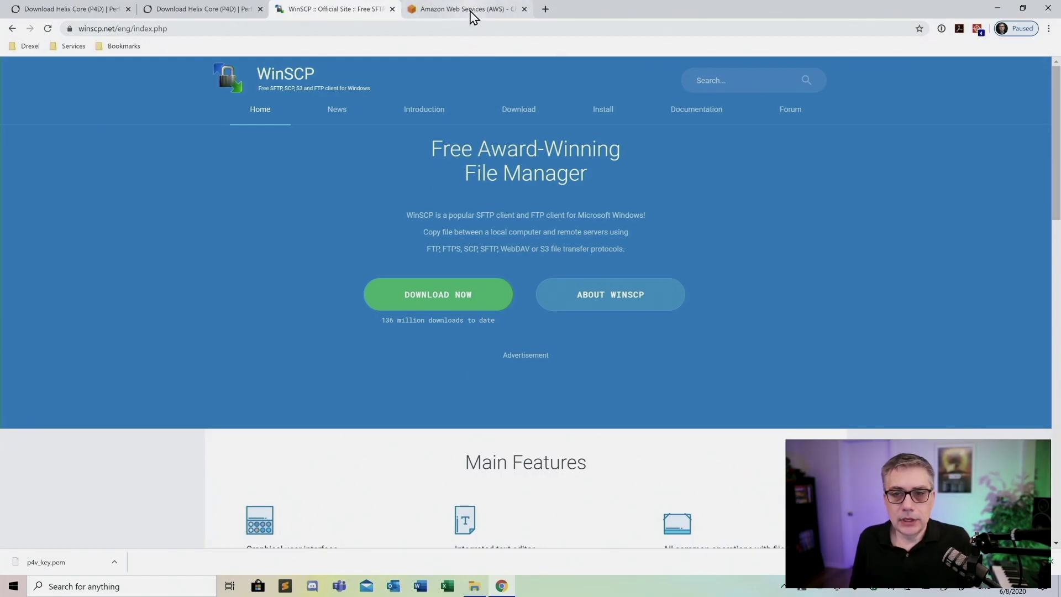
click(472, 11)
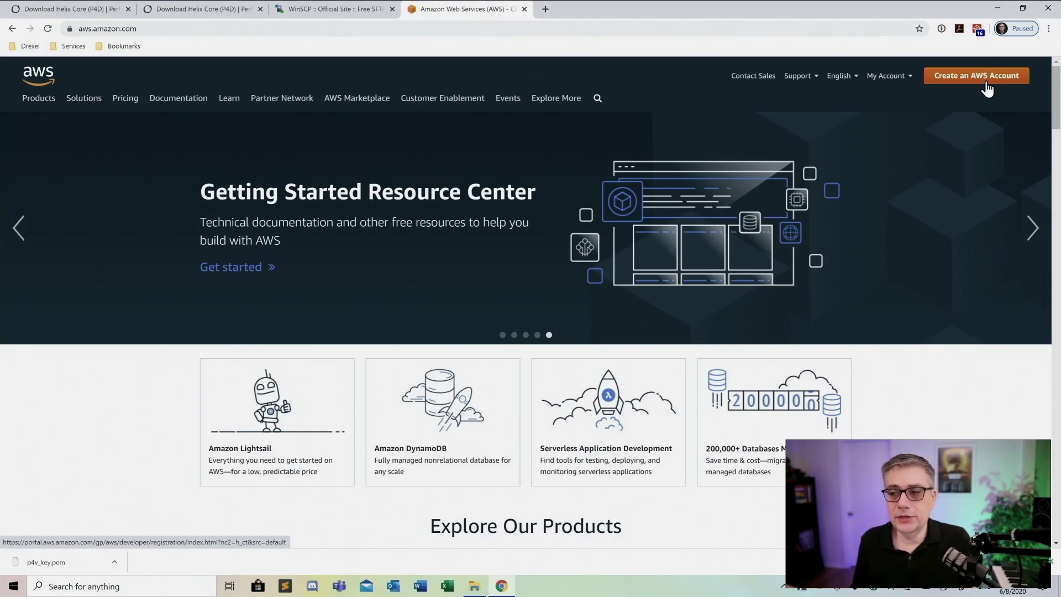
mouse_move(887, 76)
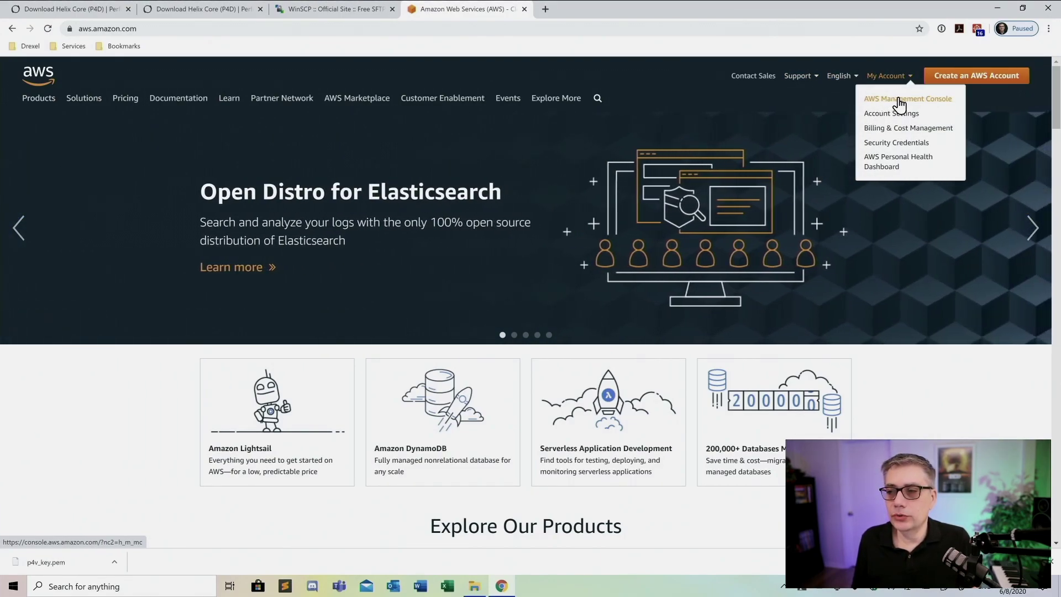
click(896, 102)
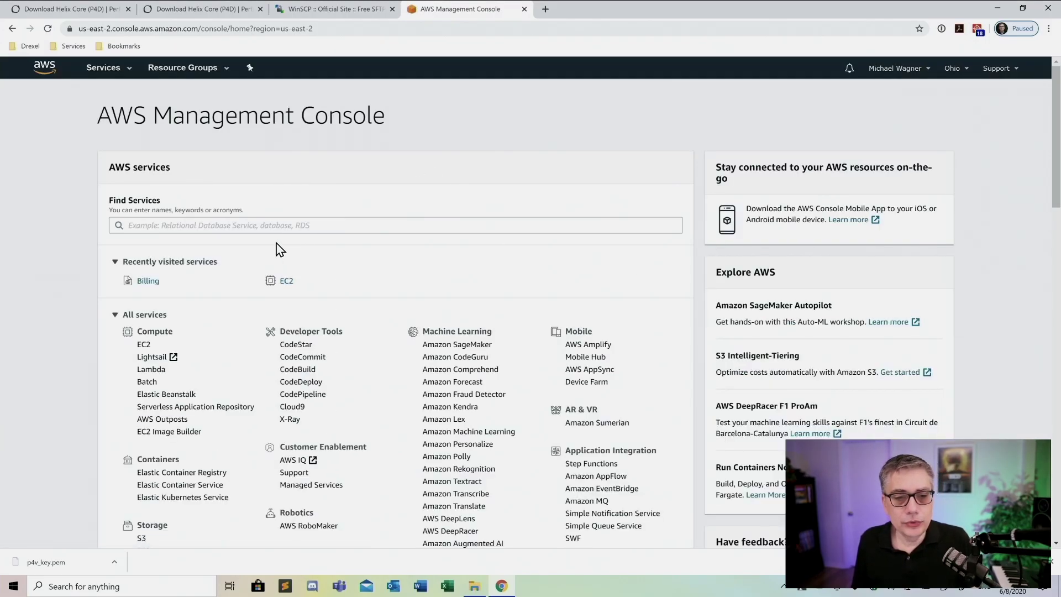
scroll(335, 282, down, 3)
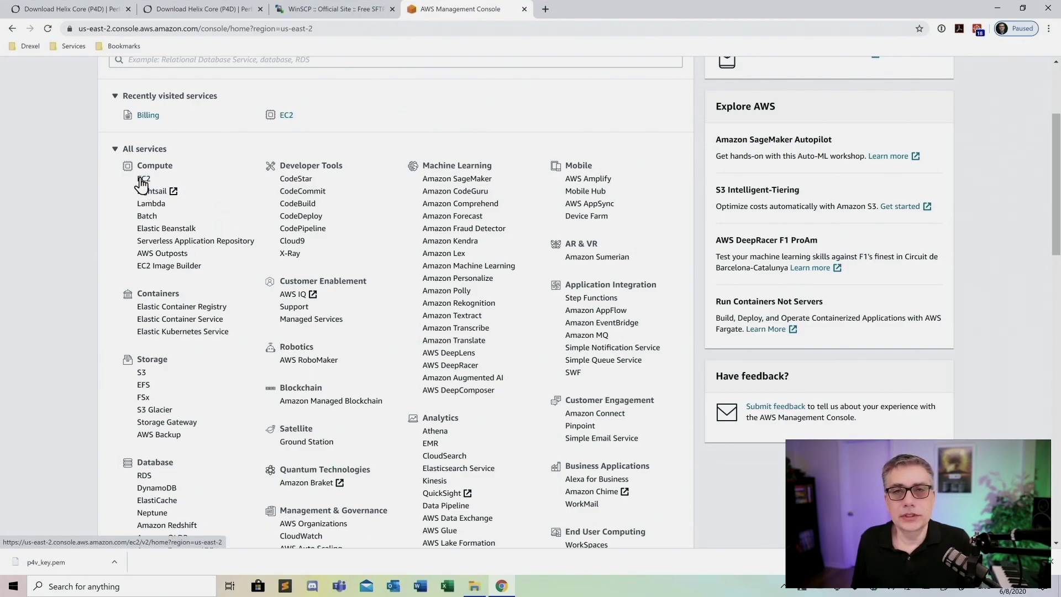
scroll(174, 183, up, 2)
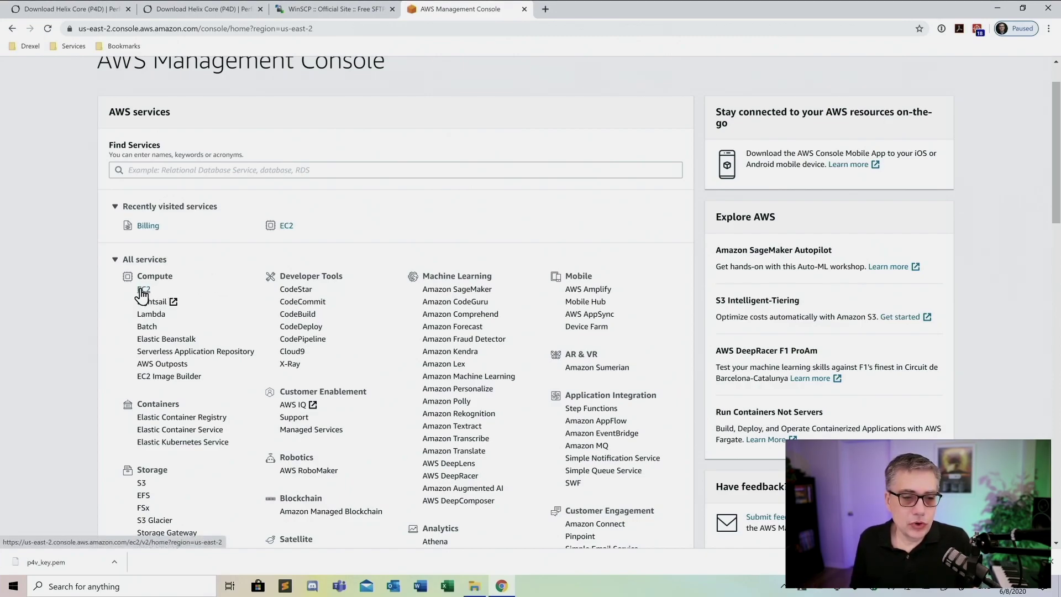
Open EC2 from Compute and launch a new instance to reach AMI selection
click(147, 289)
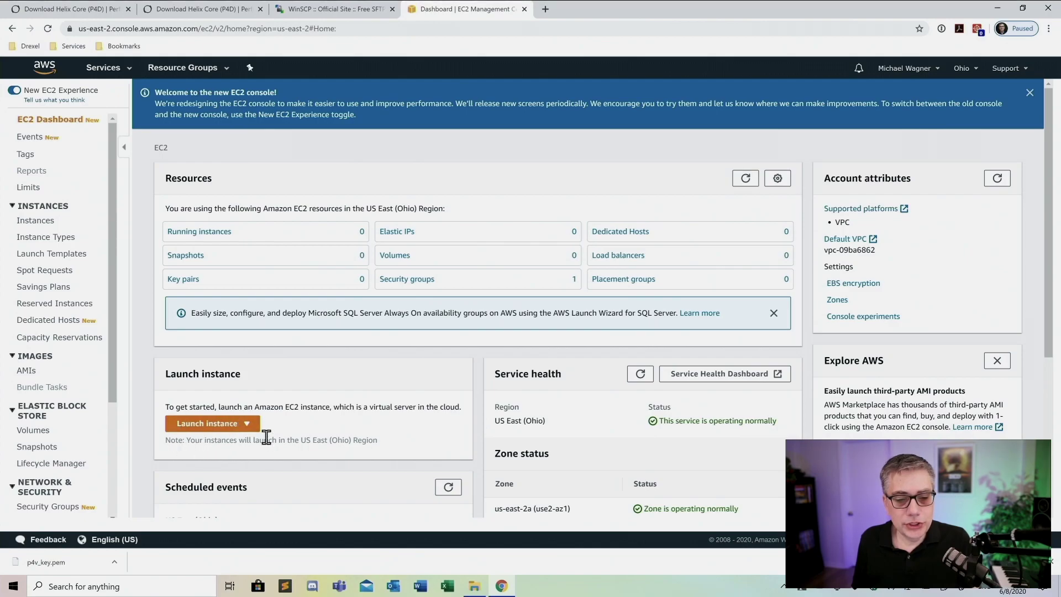
click(231, 427)
click(225, 440)
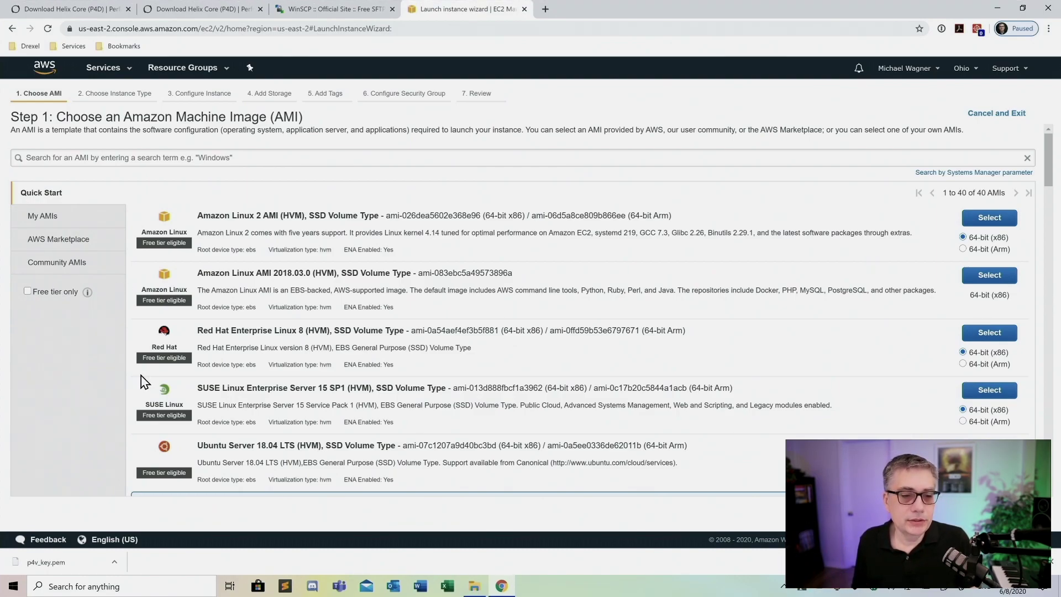
Tick Free tier only in the Quick Start sidebar to show the 18 eligible AMIs
click(27, 291)
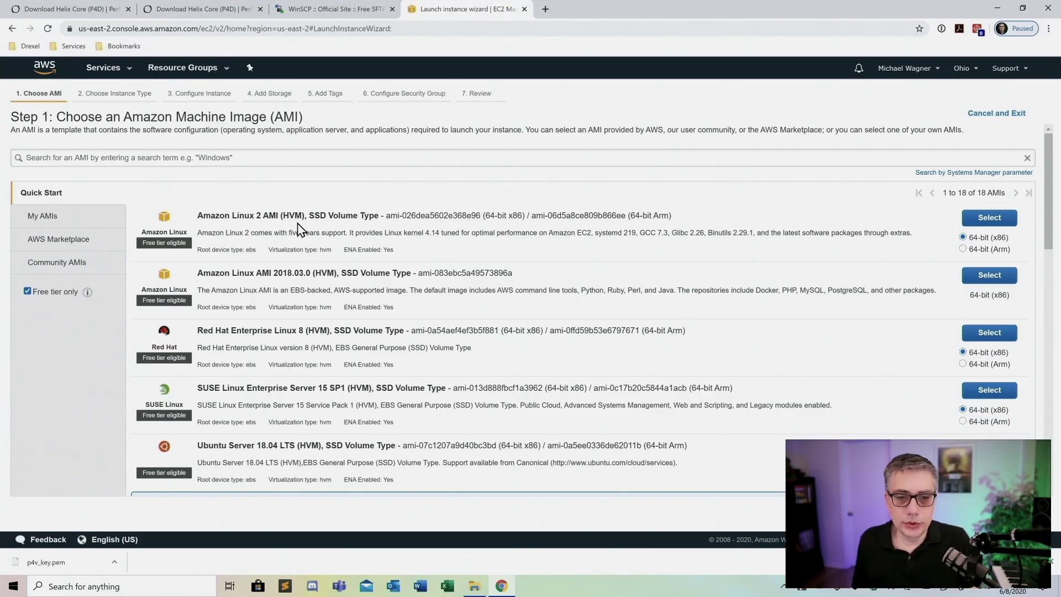
Select Amazon Linux 2 AMI with t2.micro, then restore down and reposition the browser
click(998, 224)
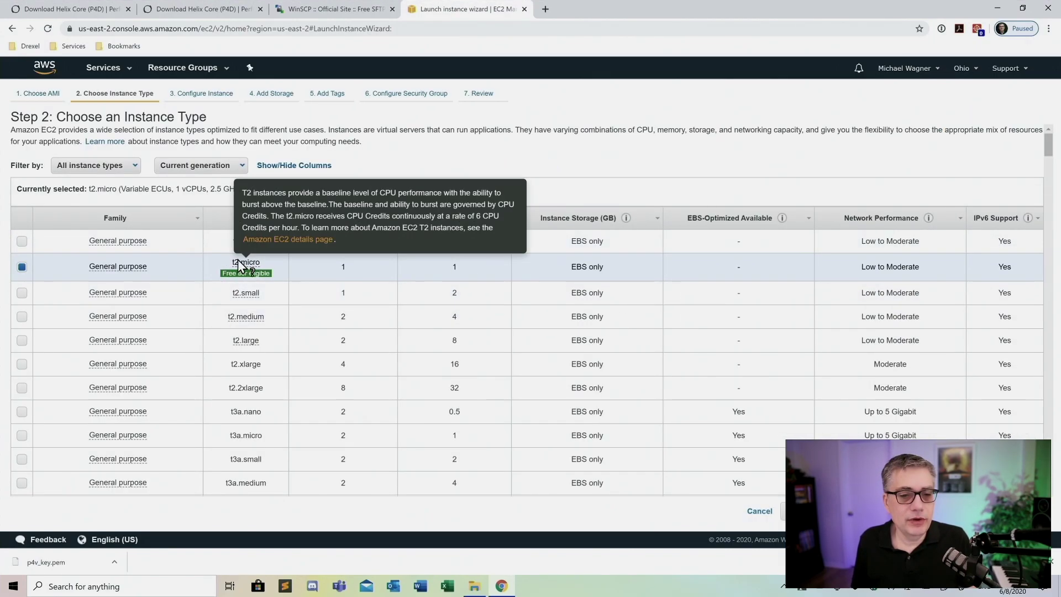
mouse_move(234, 278)
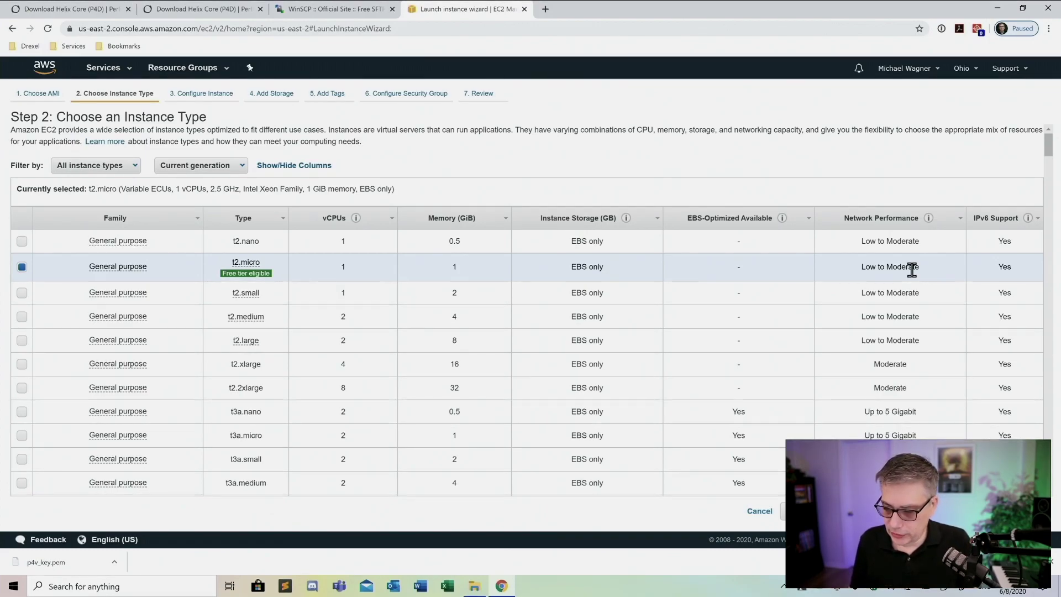
click(1023, 11)
drag(613, 31, 546, 17)
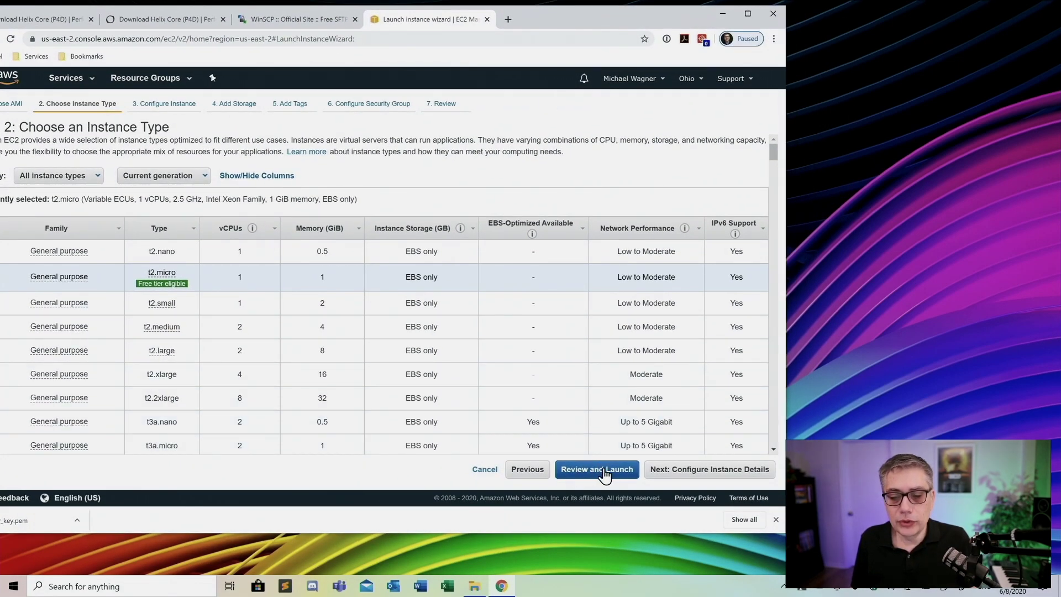
Accept the default instance details and advance to Add Storage with an 8 GiB gp2 volume
click(709, 478)
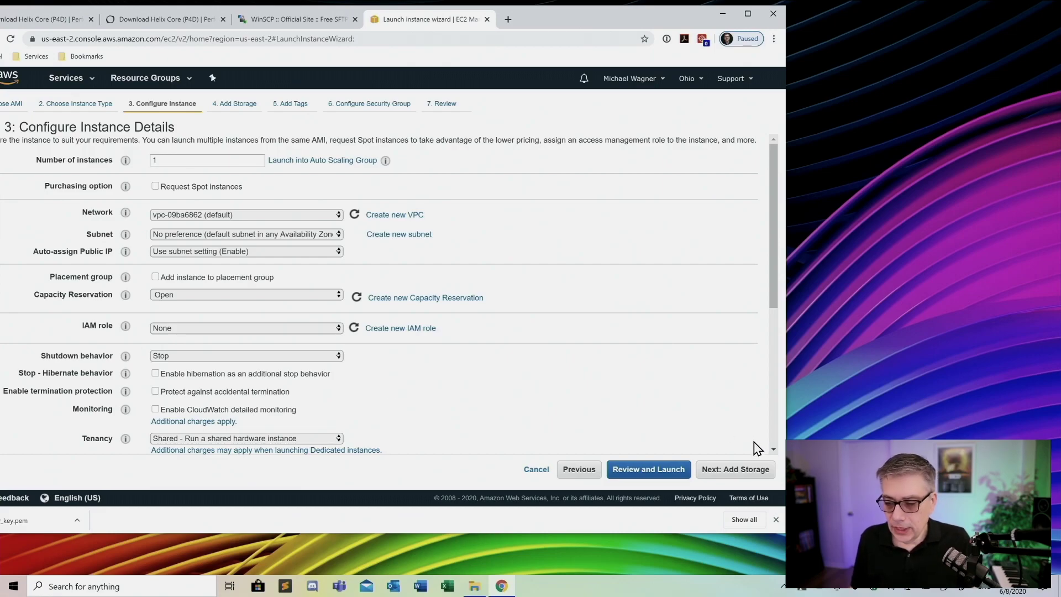
click(741, 473)
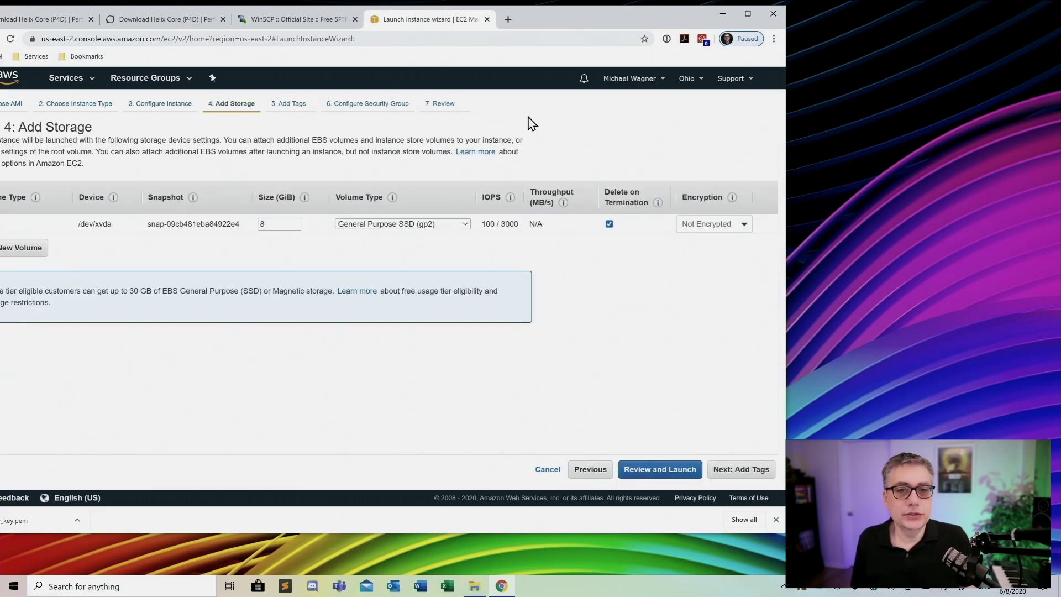
Change the root volume size from 8 to 30 GiB on the Add Storage step
drag(560, 12, 608, 16)
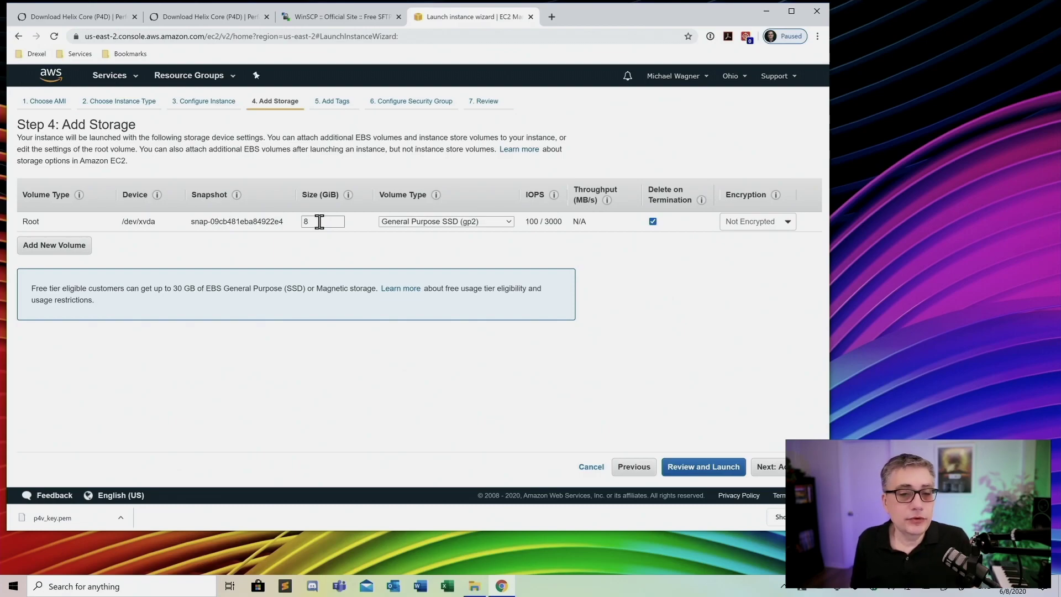
drag(318, 221, 307, 218)
text(30)
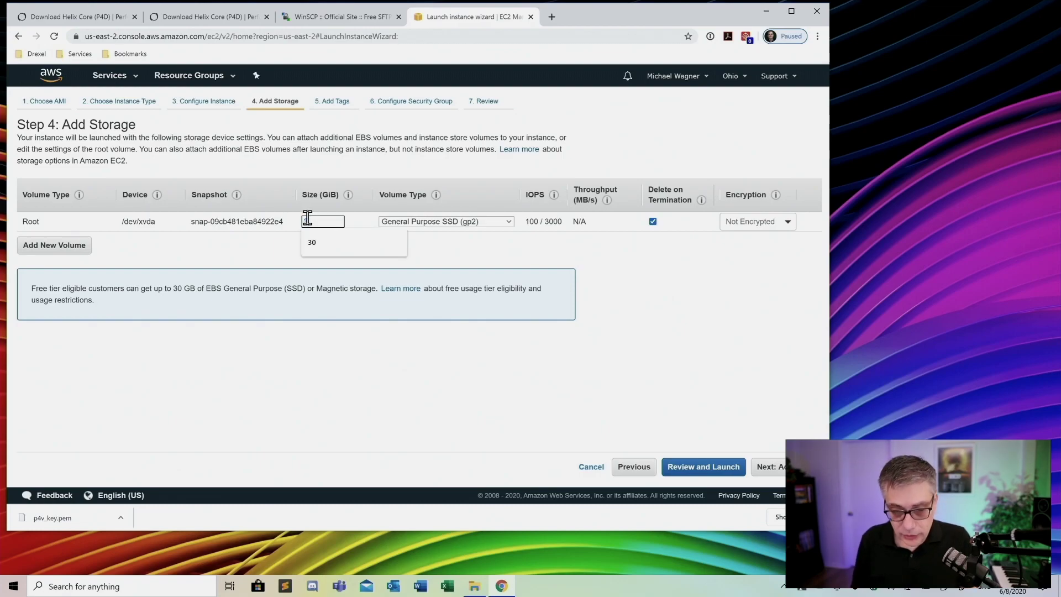
click(210, 254)
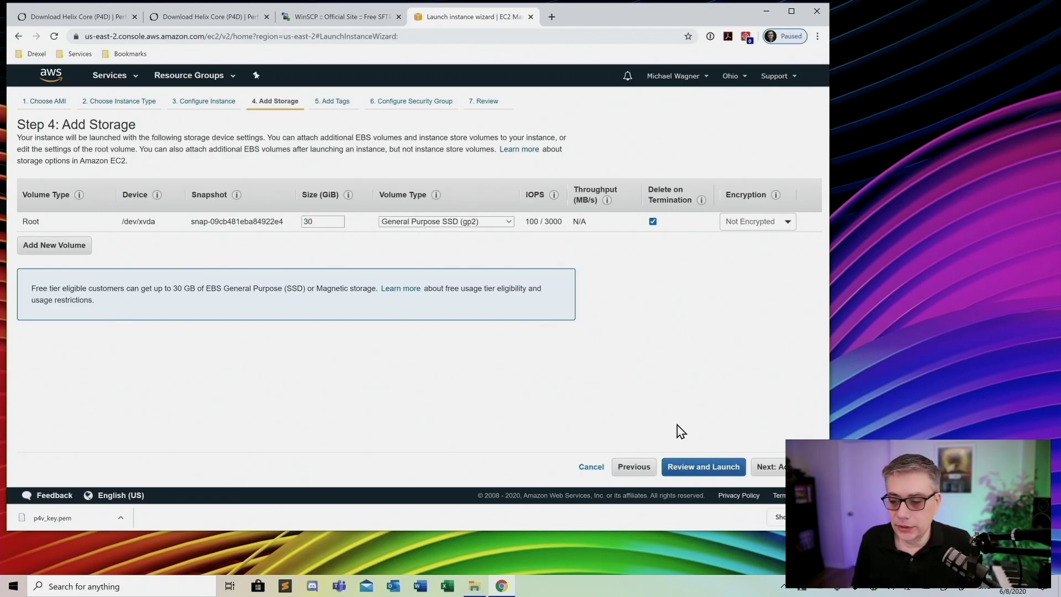
Skip Add Tags and add a Custom TCP inbound rule below SSH in the security group
click(782, 469)
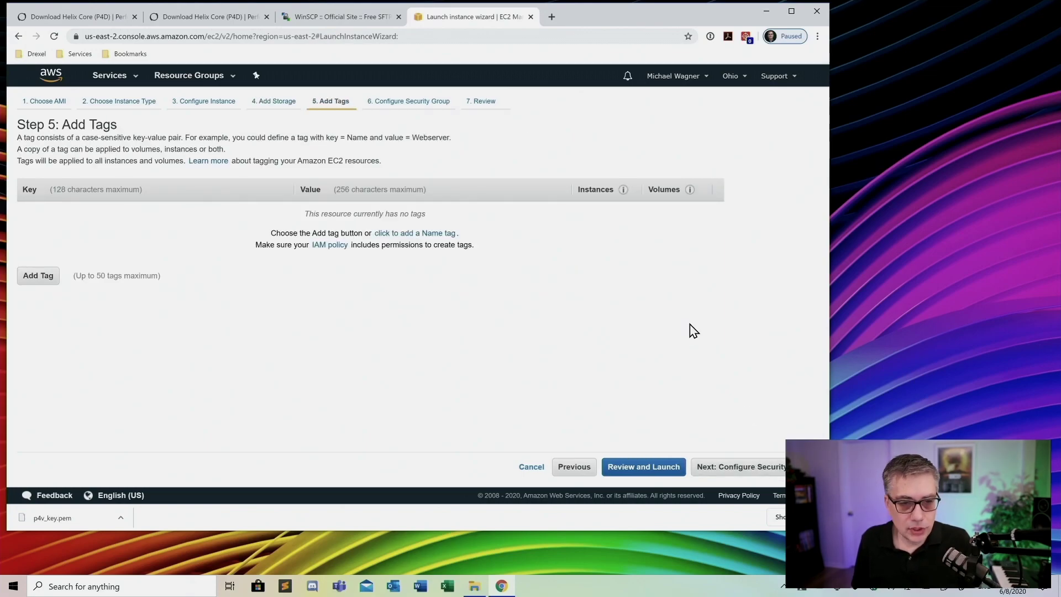
click(750, 469)
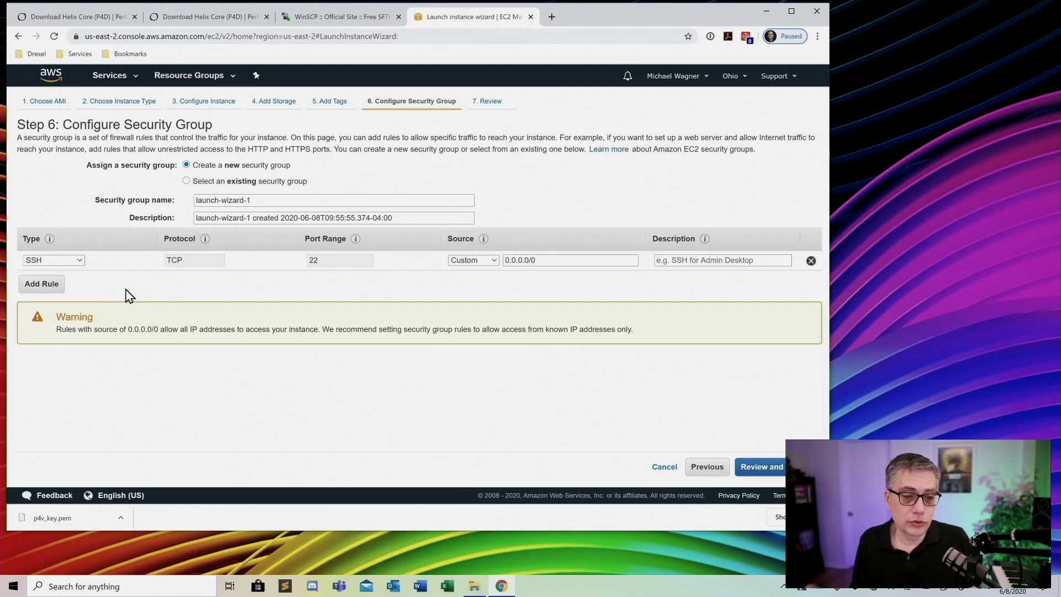
click(48, 285)
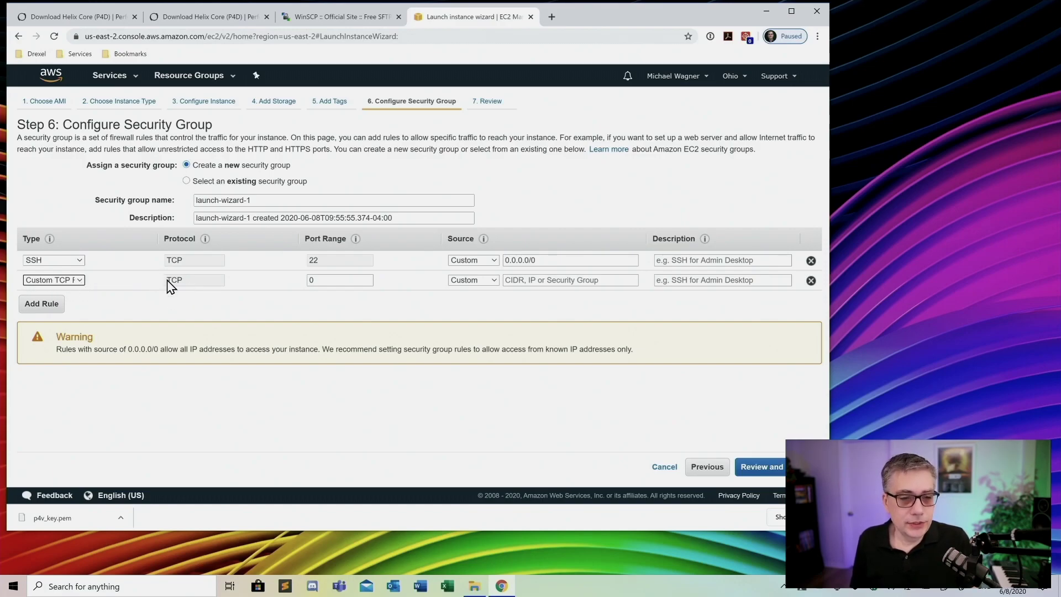
Set the new inbound rule to TCP port 1666 with source Anywhere (0.0.0.0/0, ::/0)
drag(327, 280, 308, 282)
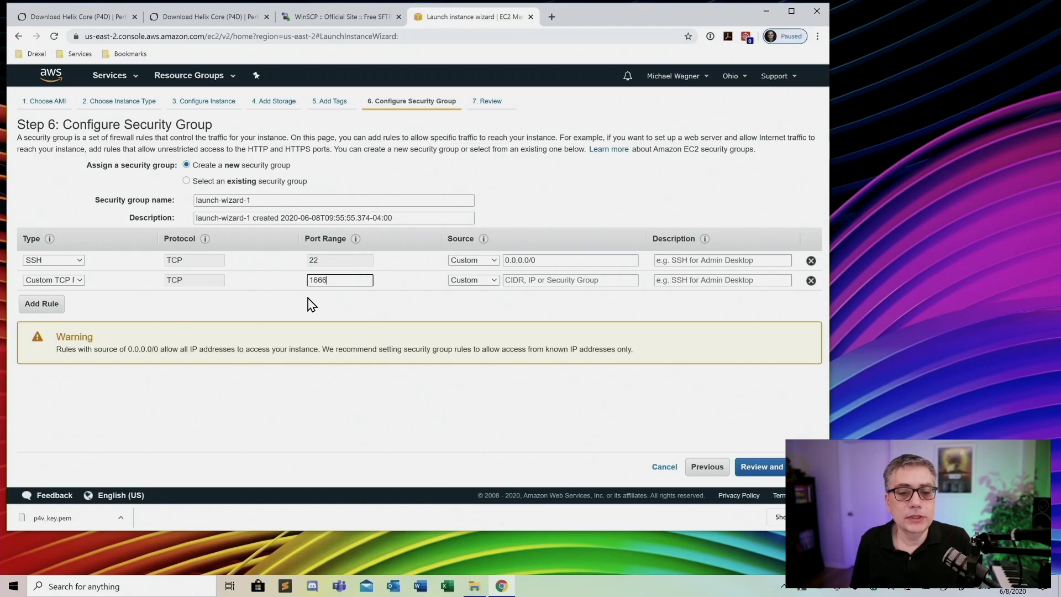
click(311, 304)
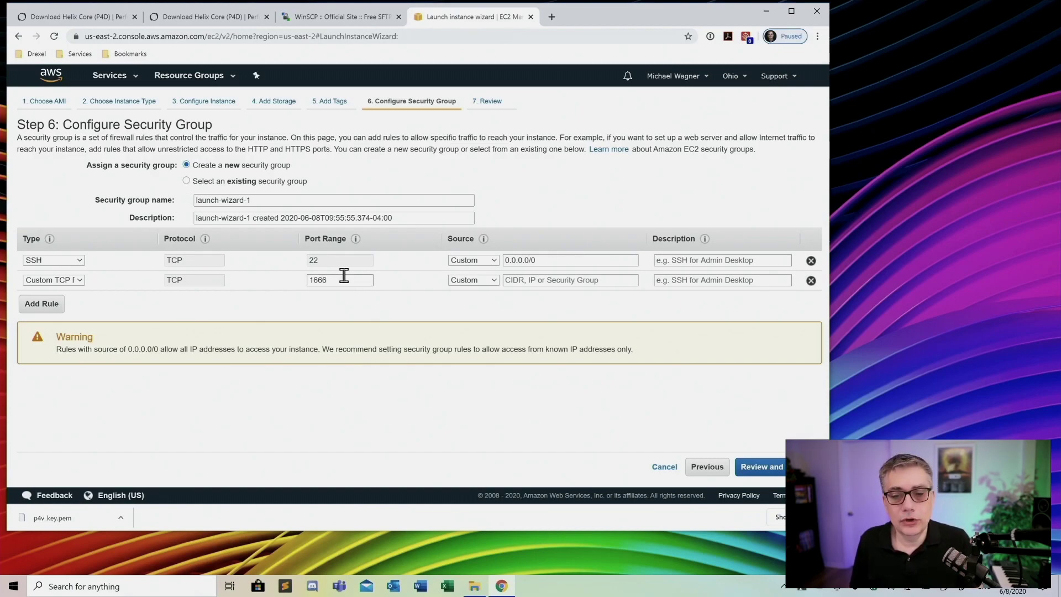
mouse_move(472, 227)
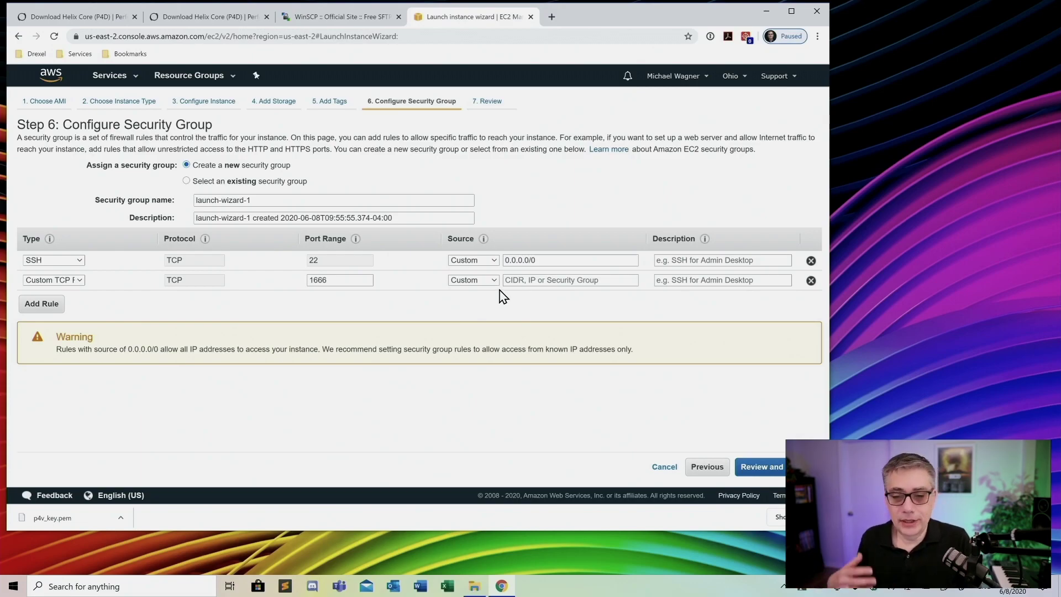
click(483, 280)
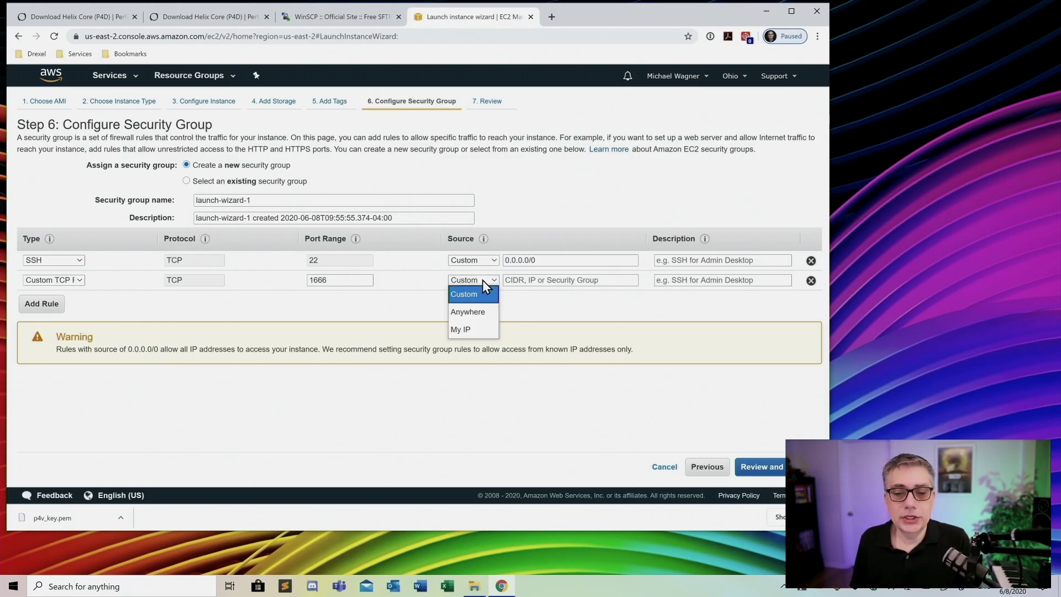
click(474, 310)
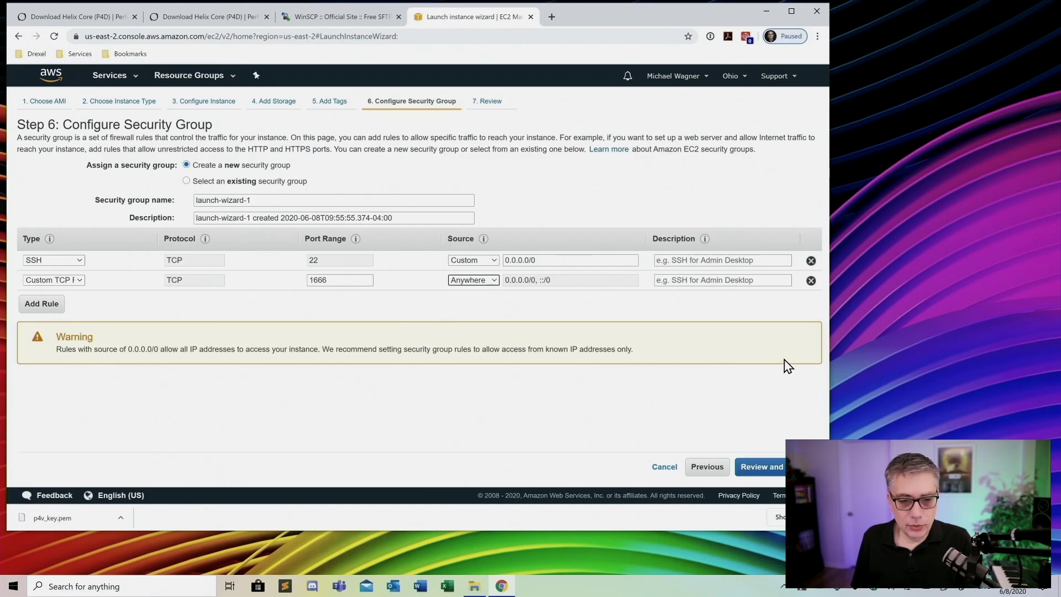
Look over the Step 7 launch summary and choose Launch to reach the key pair dialog
click(781, 468)
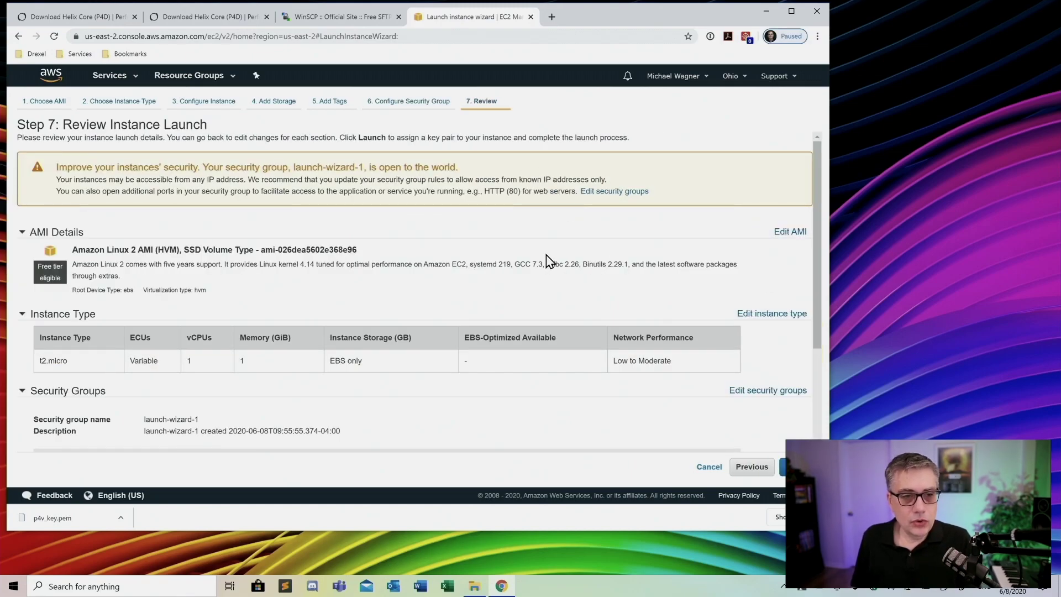
scroll(546, 259, down, 2)
scroll(546, 259, up, 2)
scroll(546, 259, down, 3)
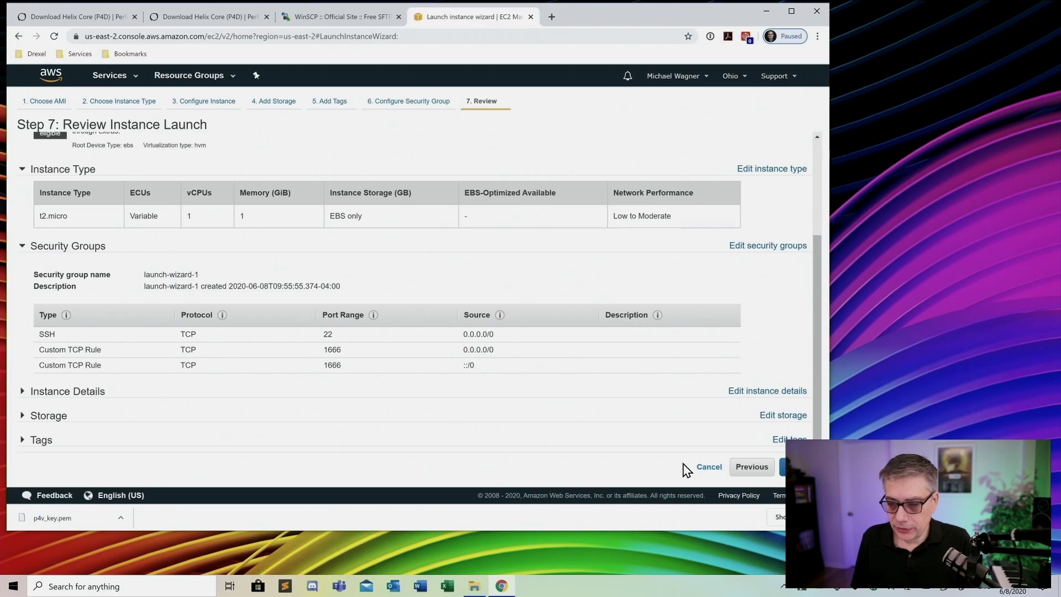
scroll(659, 377, up, 2)
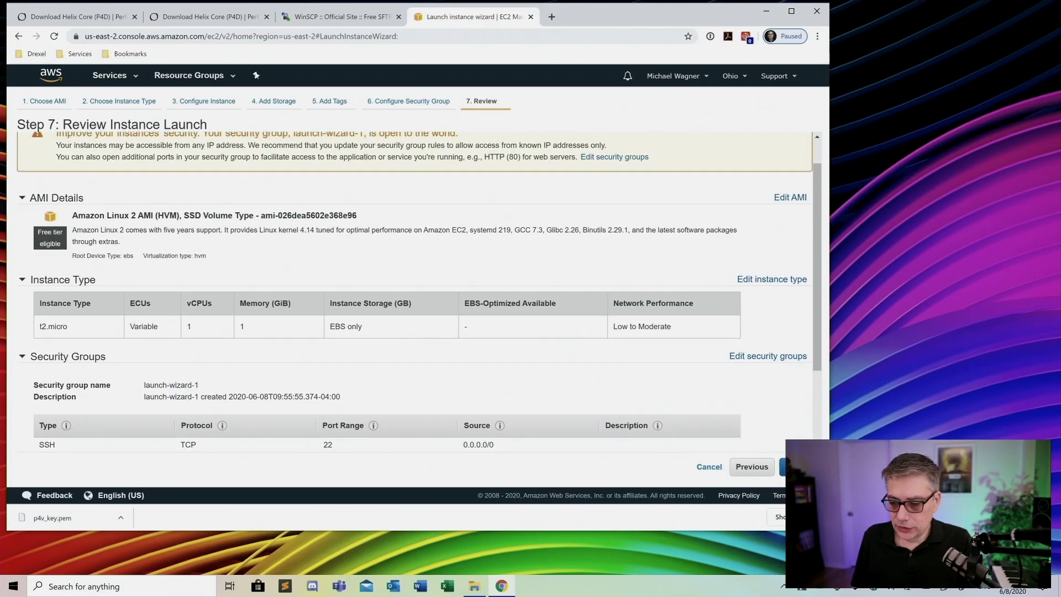
click(799, 466)
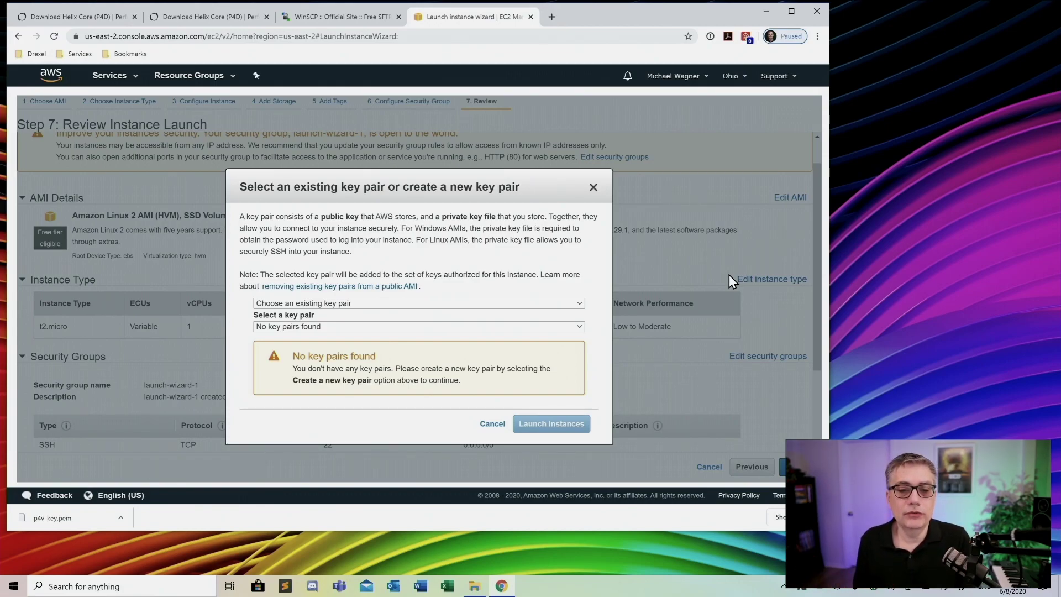
Create a new key pair named p4v_key and download its private key file
click(571, 306)
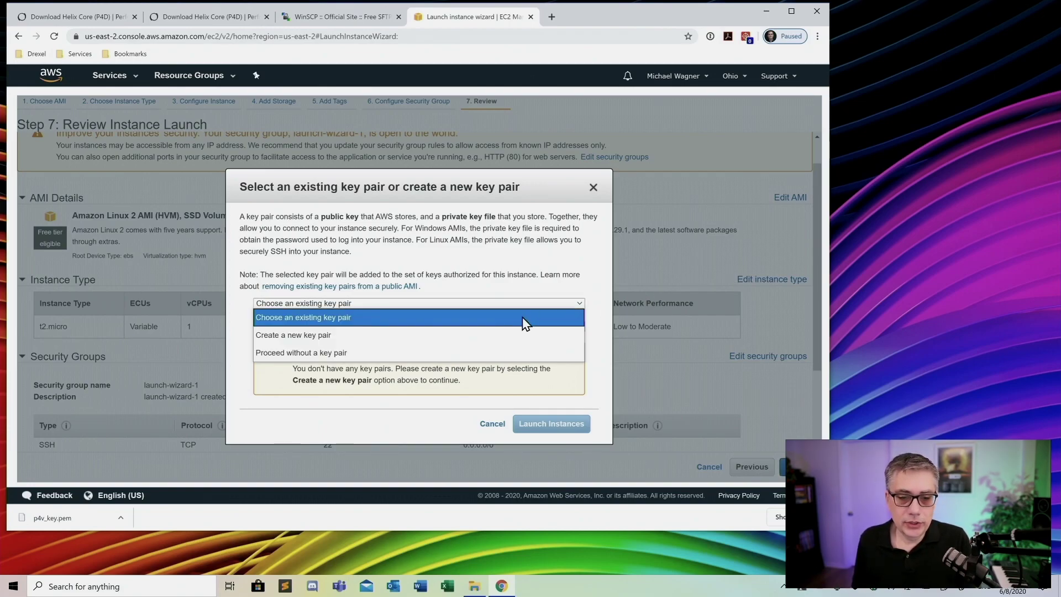
click(291, 332)
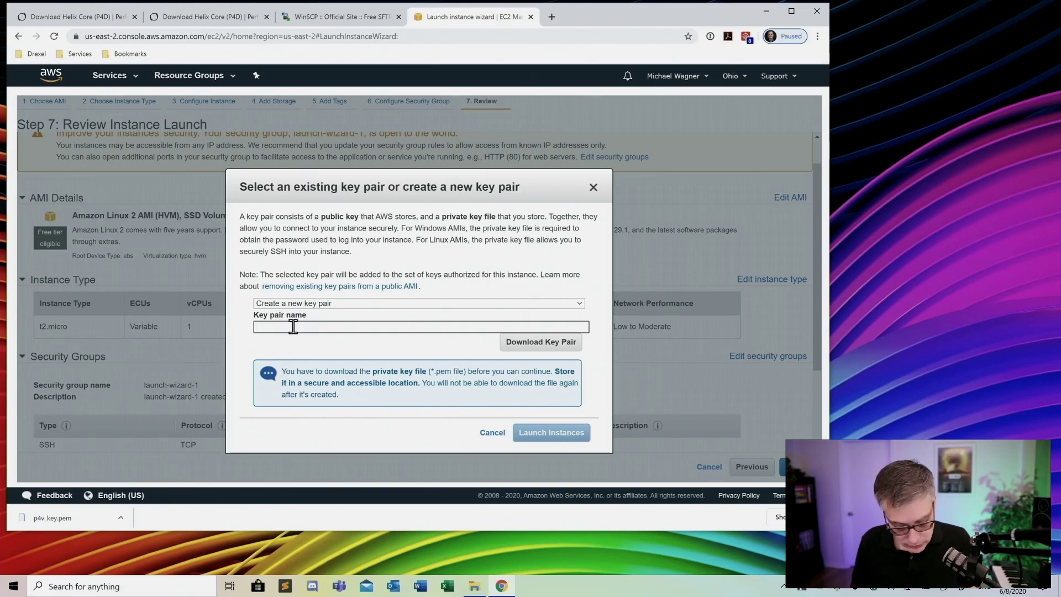
text(p4v_)
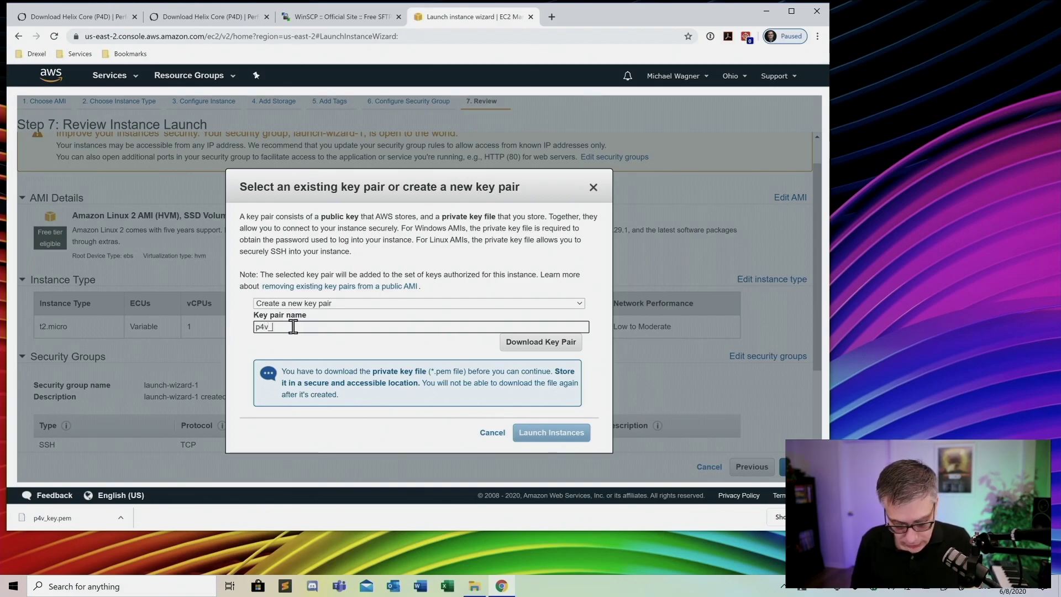
text(keuy)
key(BackSpace)
key(BackSpace)
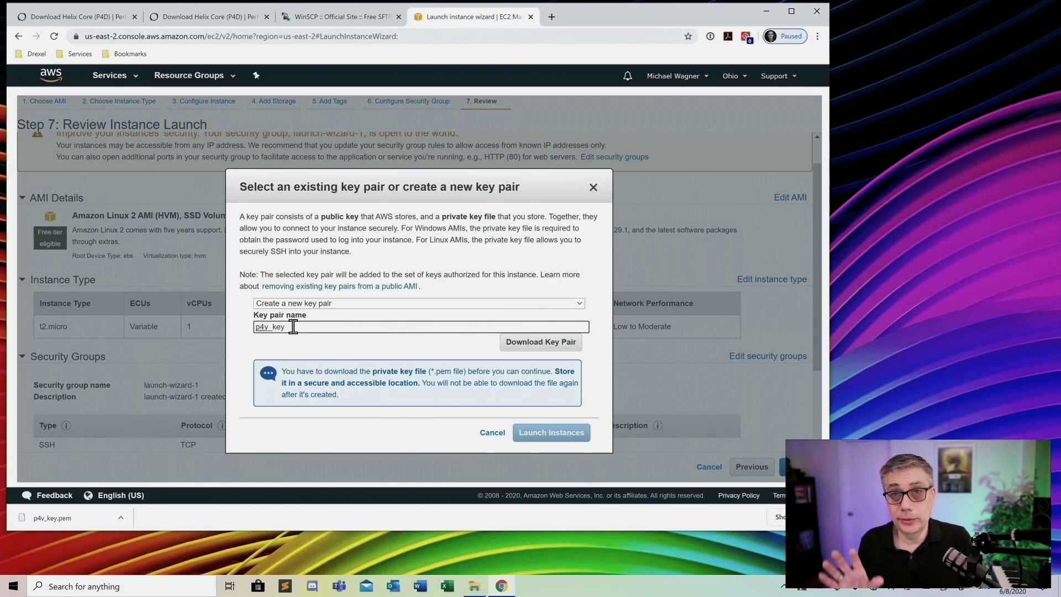
click(553, 347)
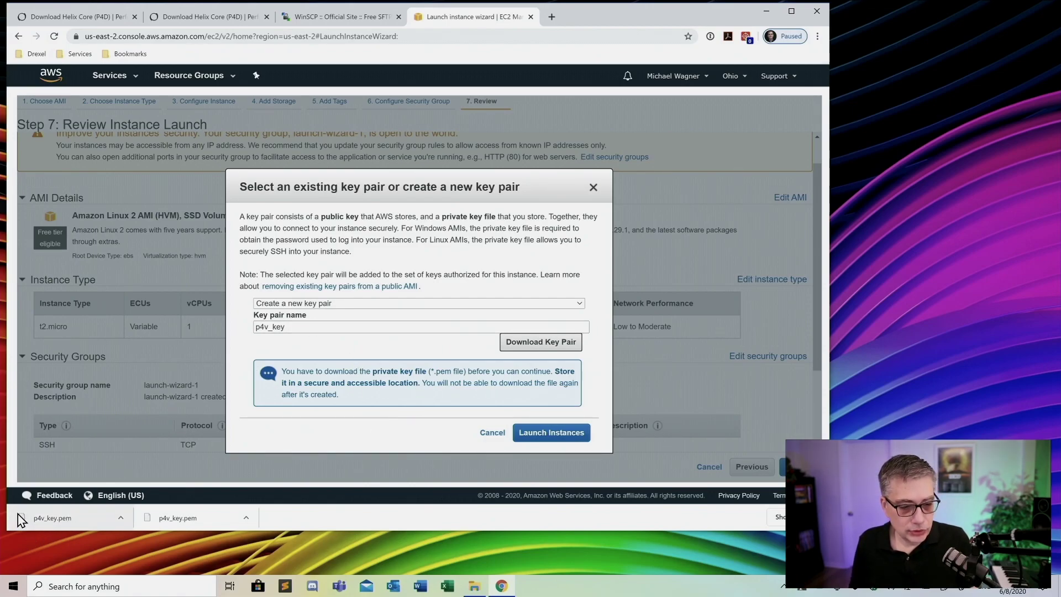
Launch the instance and go to the EC2 Instances list showing the pending t2.micro
click(555, 437)
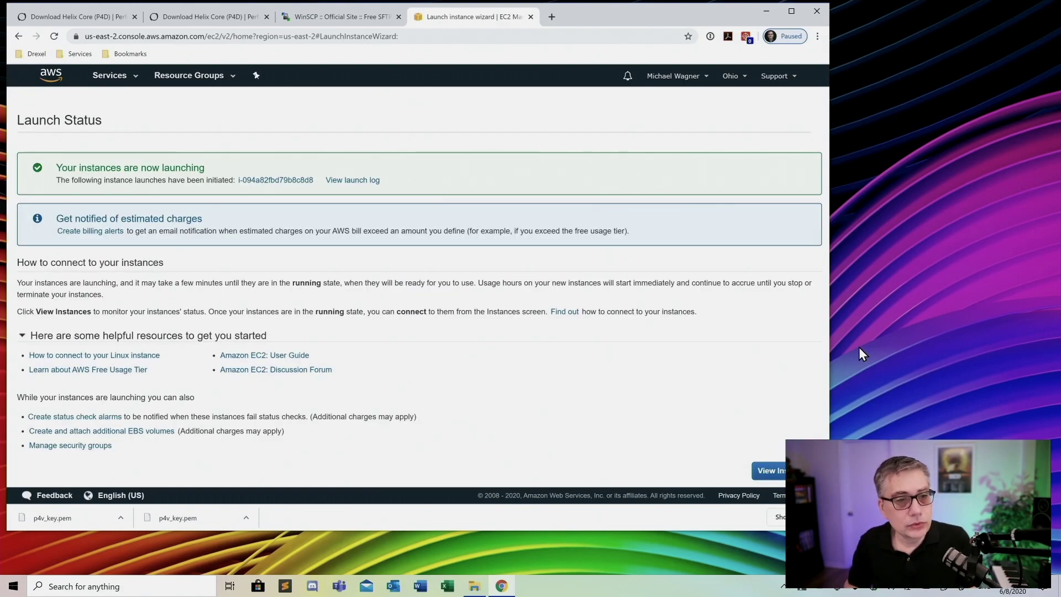
click(695, 78)
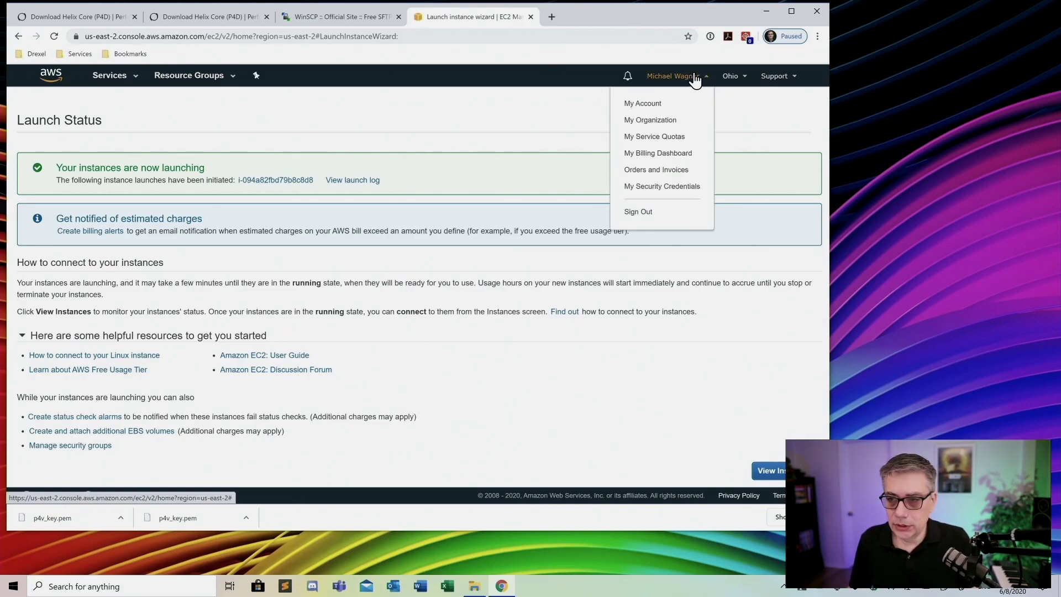
click(763, 106)
click(113, 76)
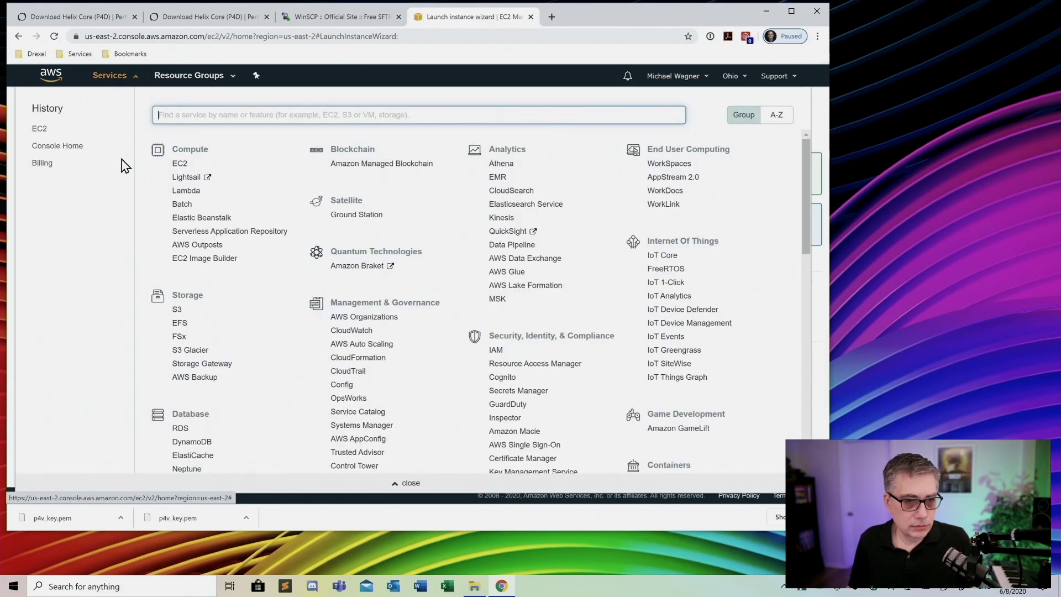
click(179, 165)
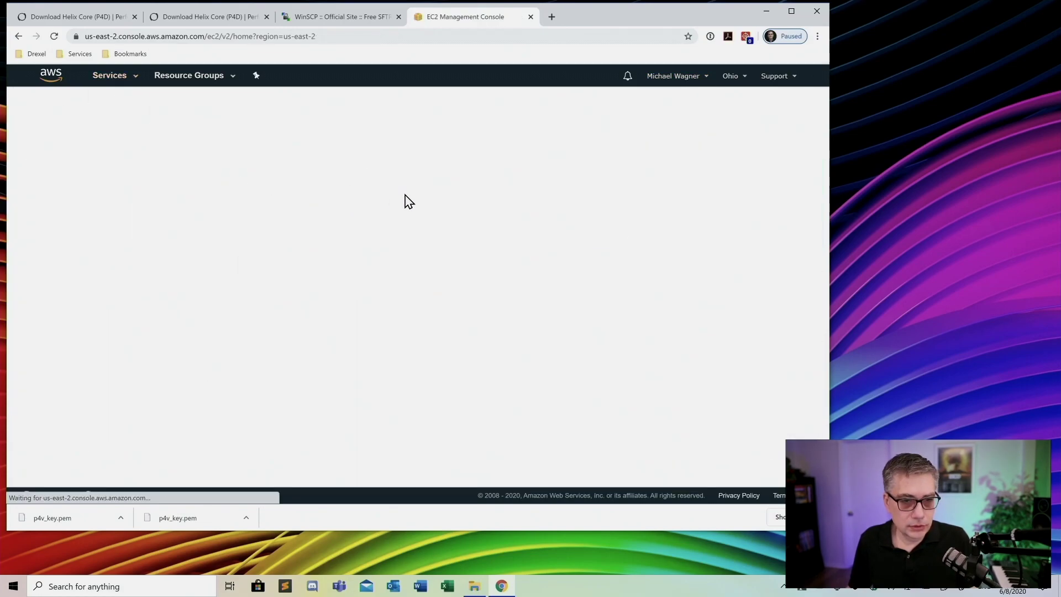
click(198, 244)
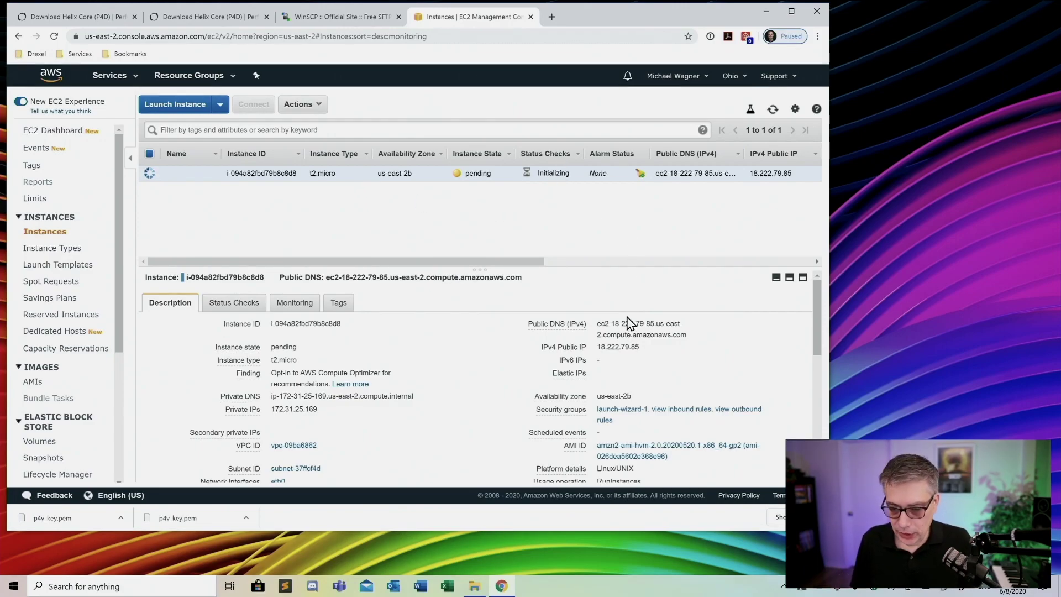
Select the instance's Public DNS (IPv4) value in the Description tab while it initializes
mouse_move(529, 469)
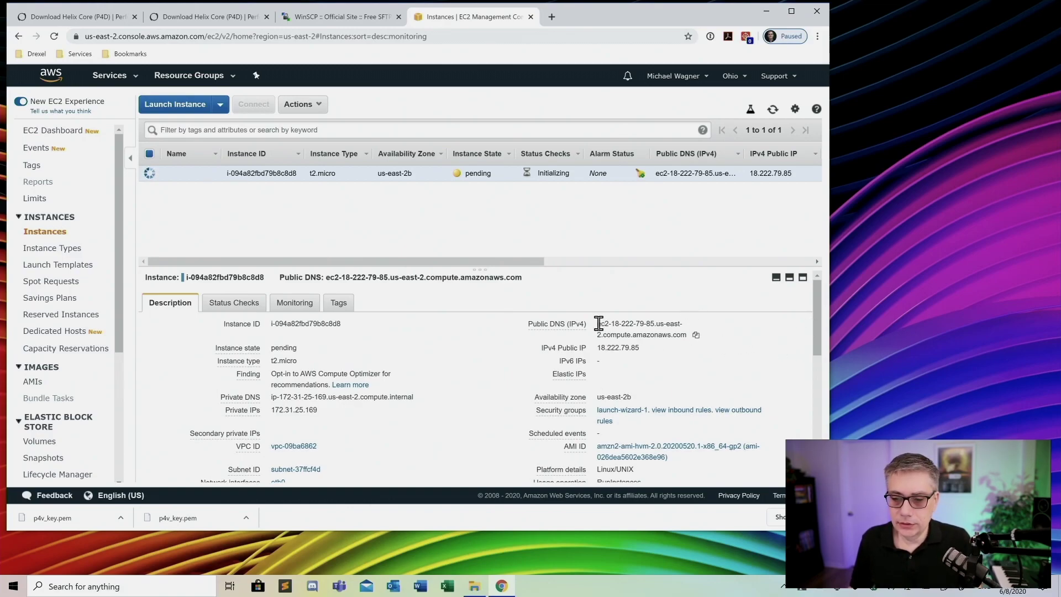
drag(596, 324, 699, 362)
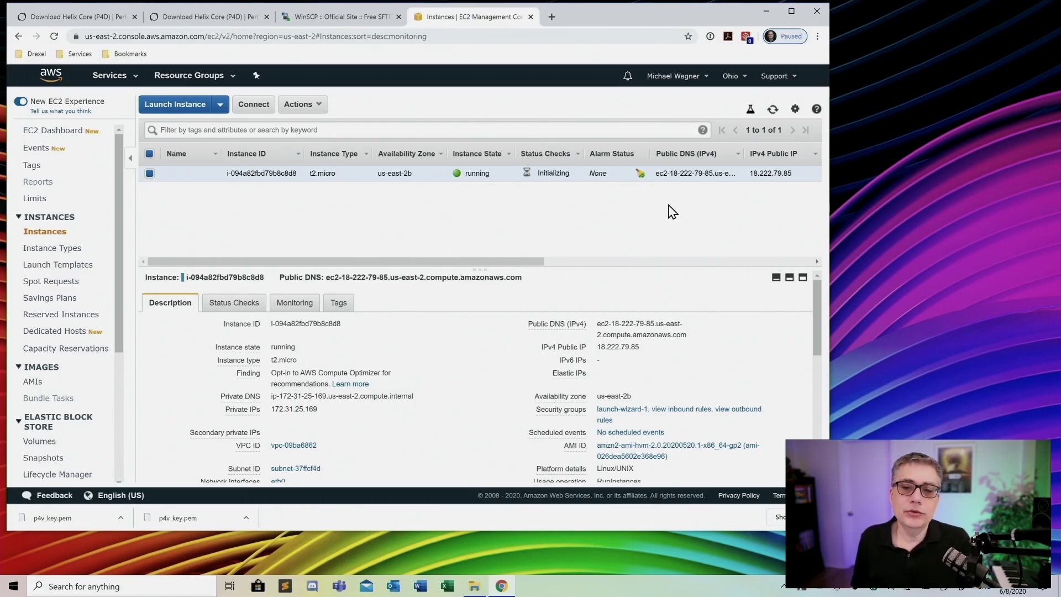
Browse the Instance State and Instance Settings actions, then bring up the Connect dialog
click(317, 107)
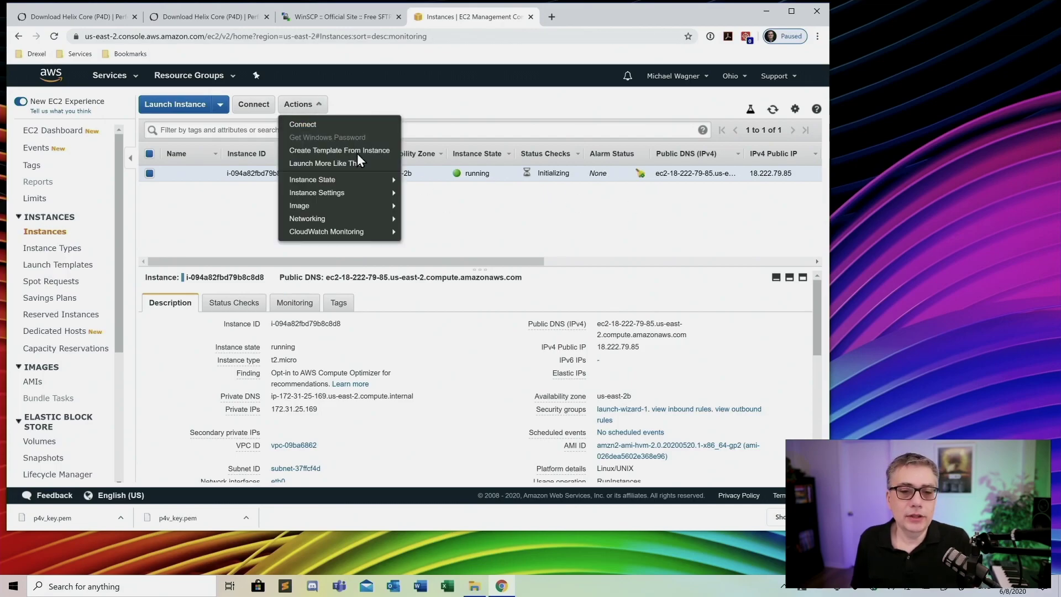
mouse_move(320, 184)
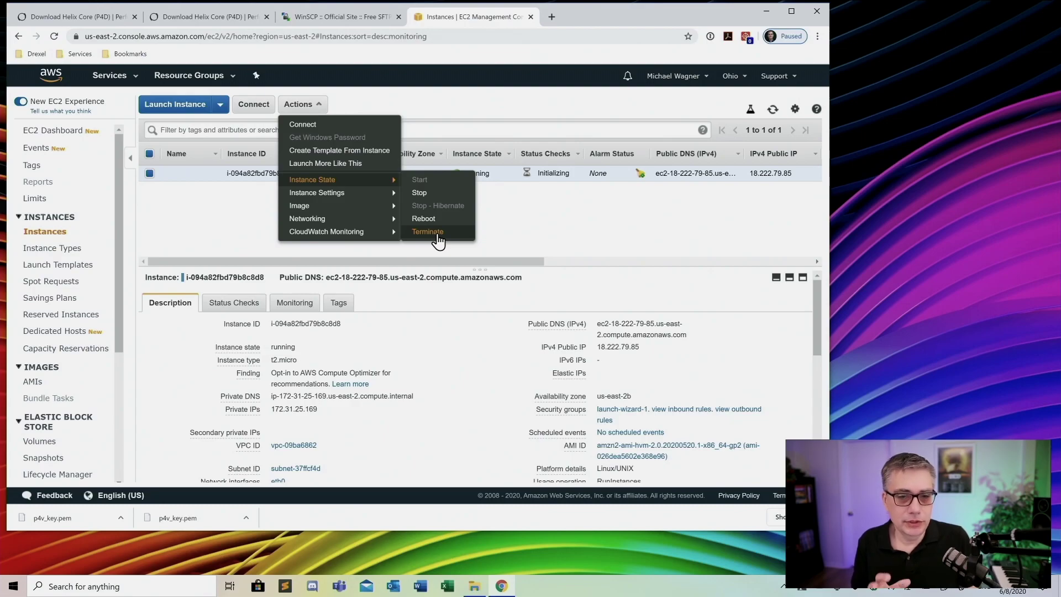
mouse_move(376, 198)
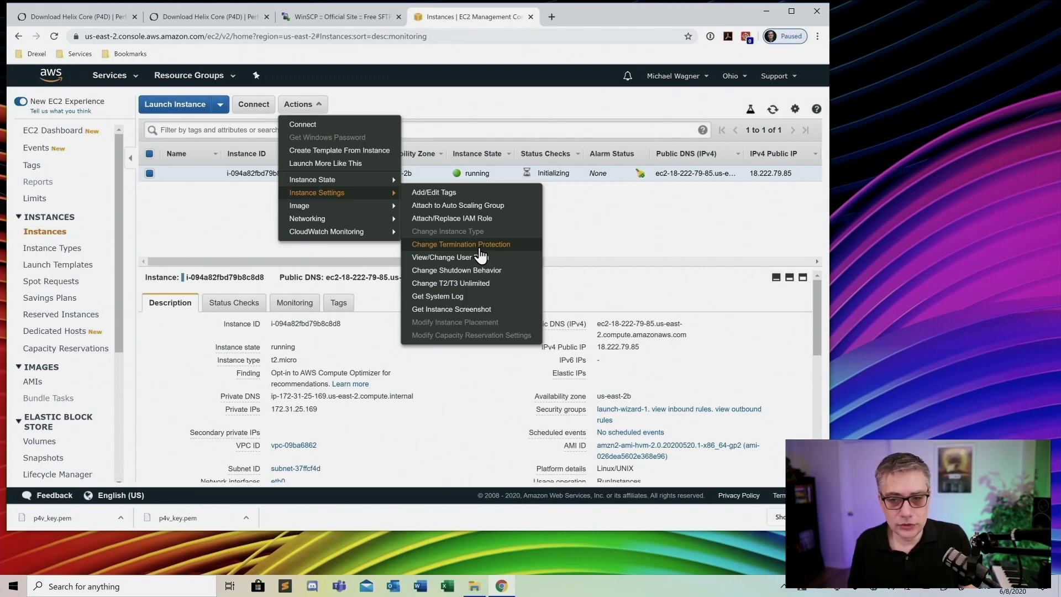
click(599, 235)
scroll(431, 367, down, 1)
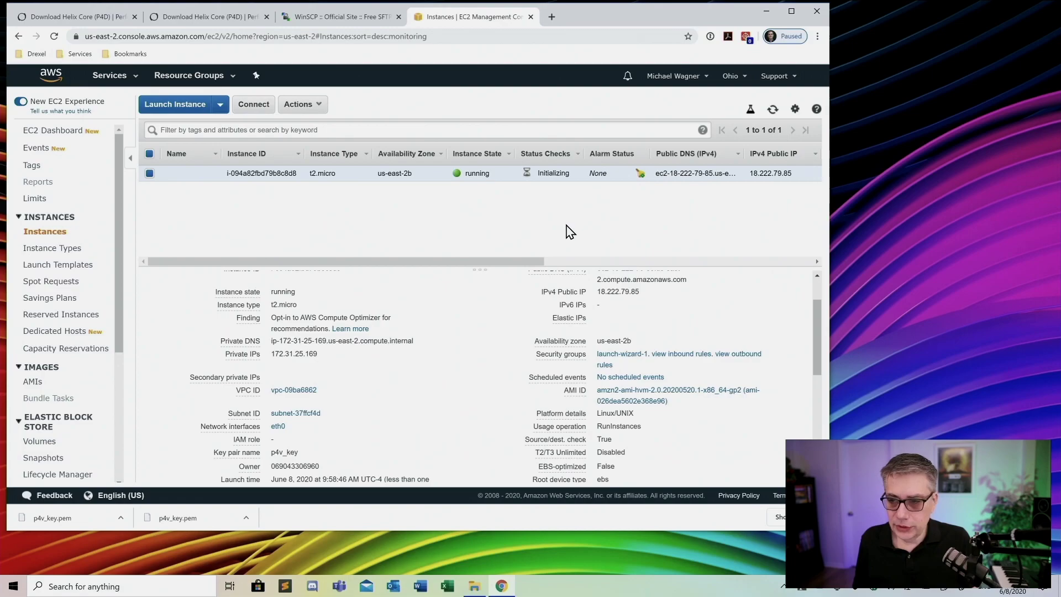
scroll(666, 326, up, 1)
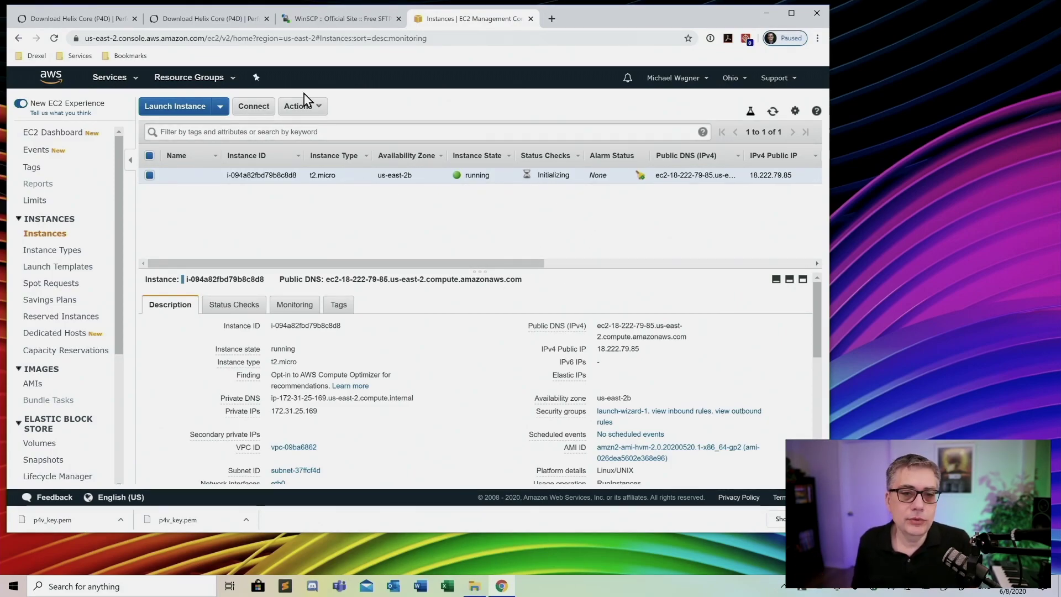
click(254, 107)
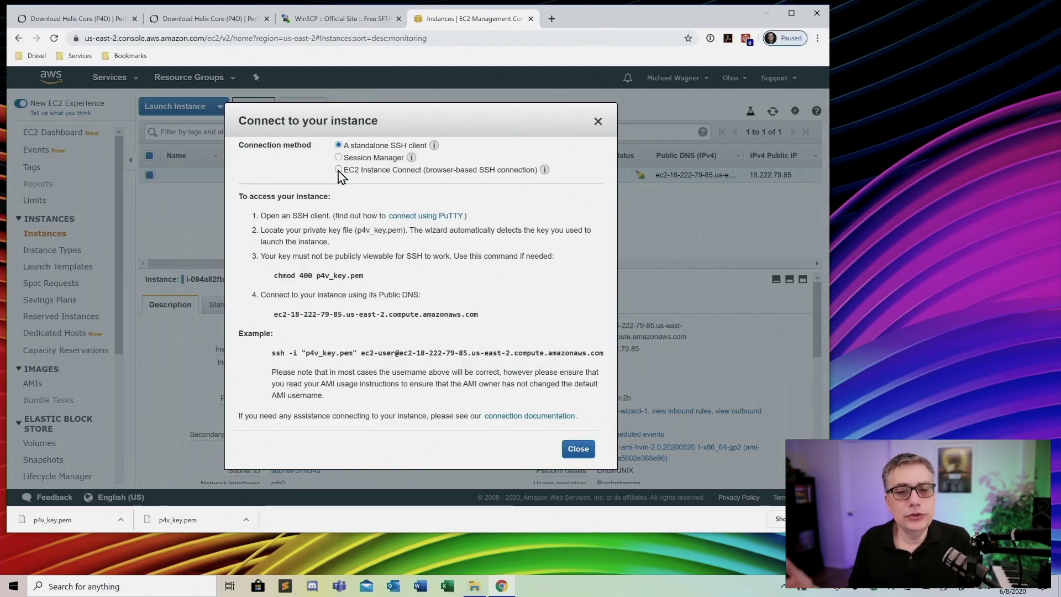
Start an EC2 Instance Connect browser SSH session as ec2-user
click(339, 171)
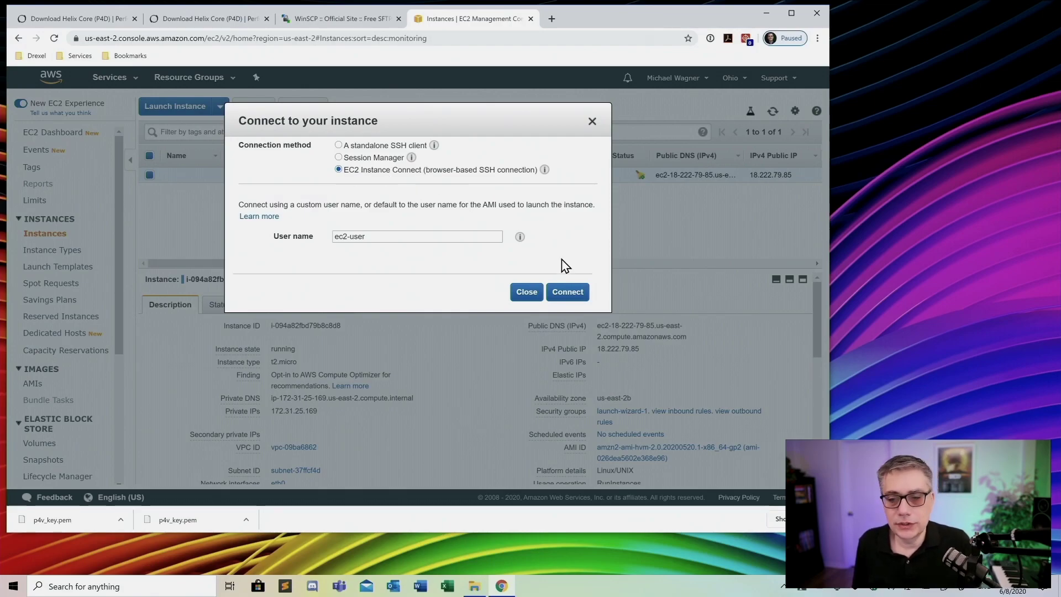
click(568, 293)
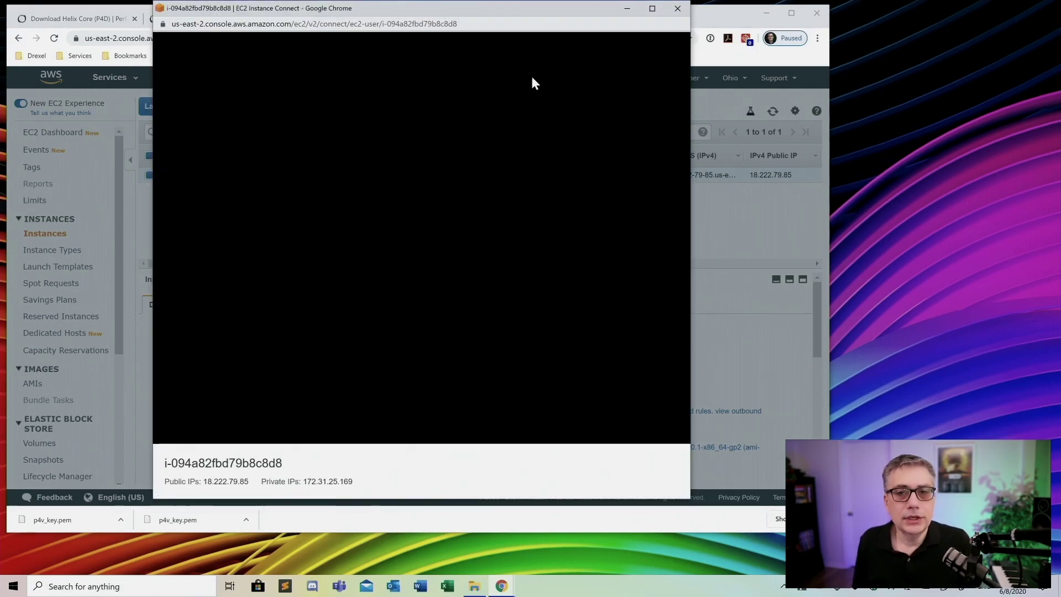
Run ls, mkdir perforce, then ls again to confirm the perforce folder exists
drag(517, 11, 553, 57)
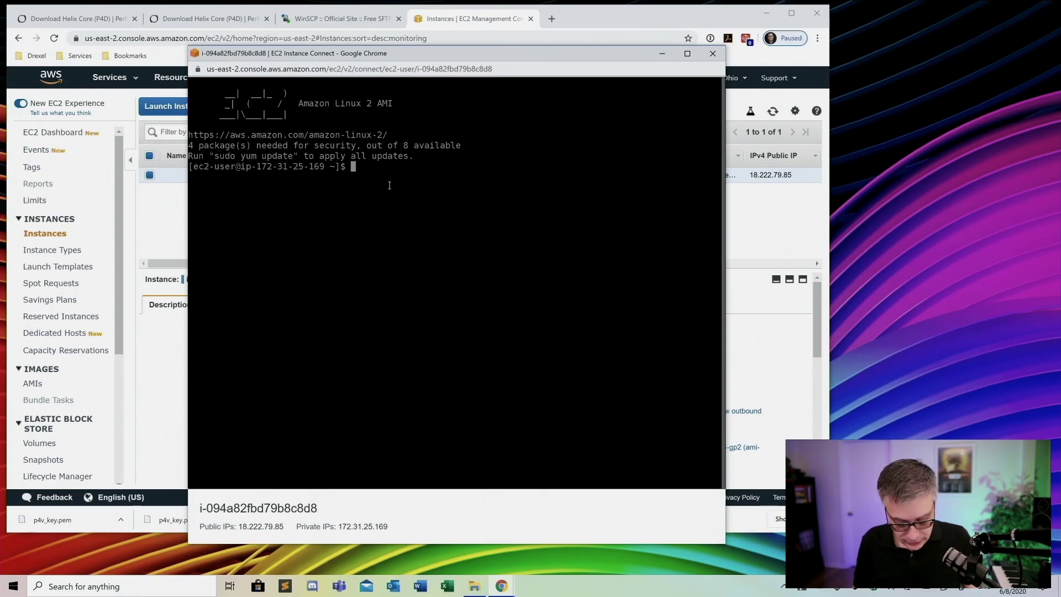
text(ls)
key(Return)
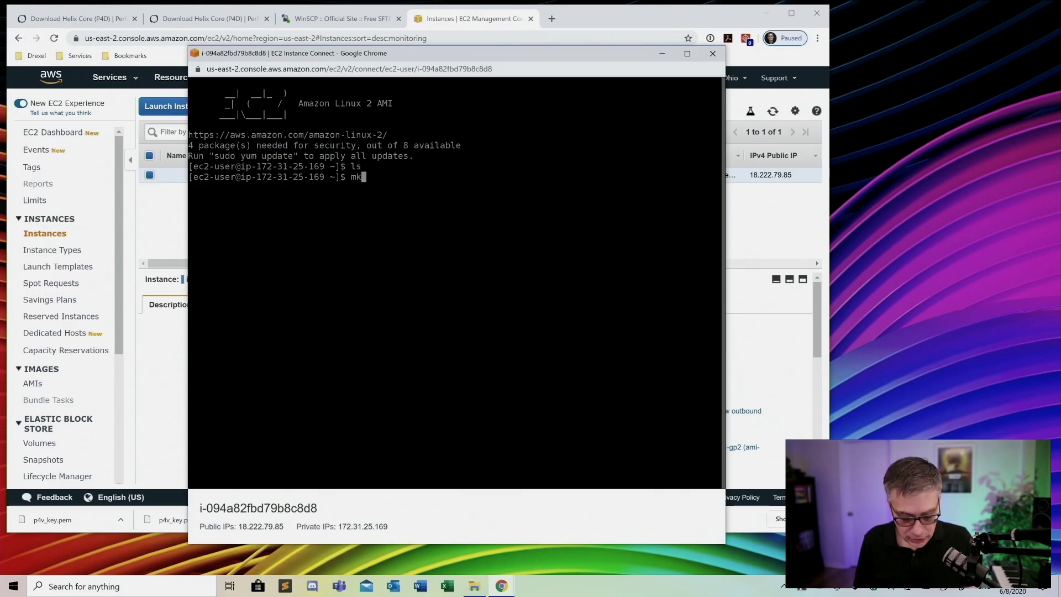
text(dir p)
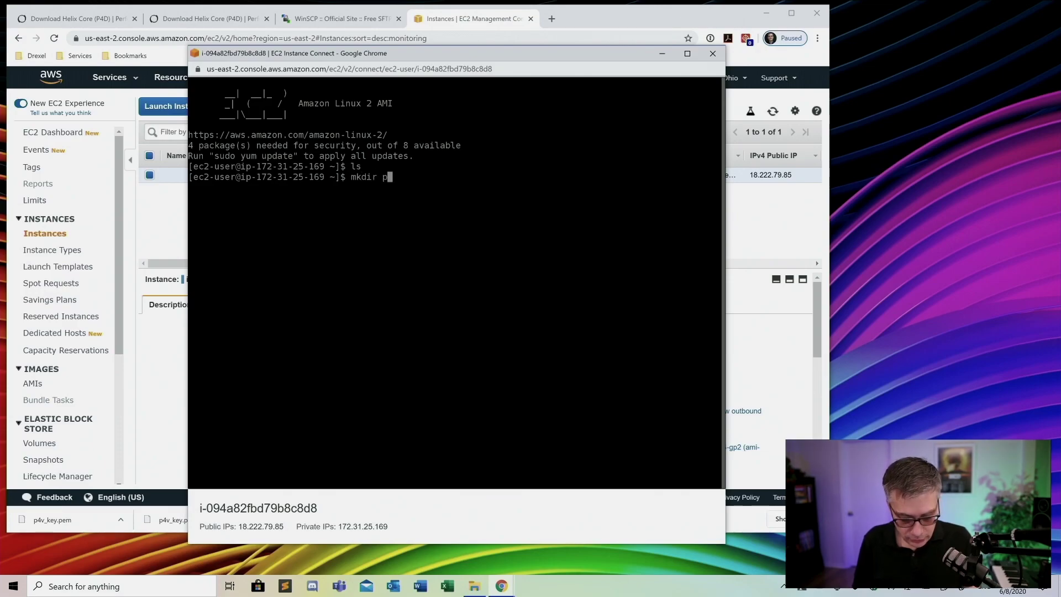
text(erforce)
key(Return)
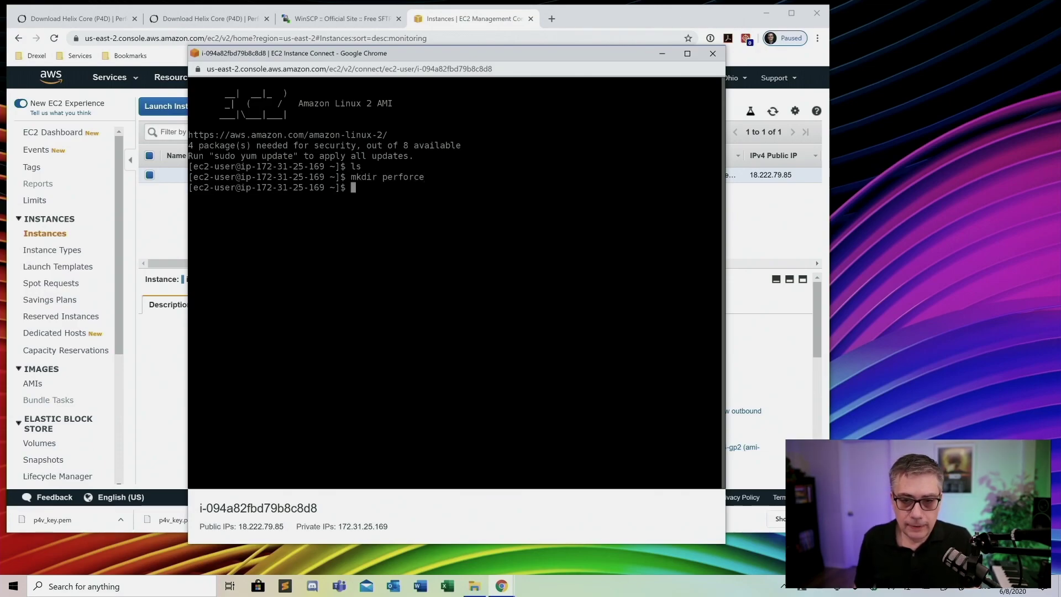
text(ls)
key(Return)
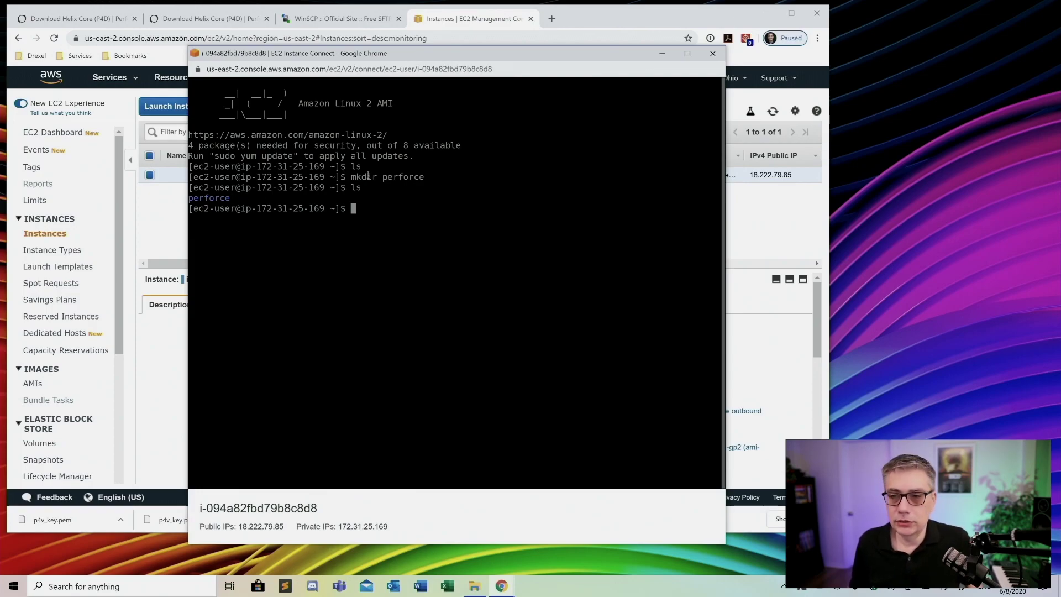
Open the Downloads > helix-core-server folder in File Explorer
click(662, 55)
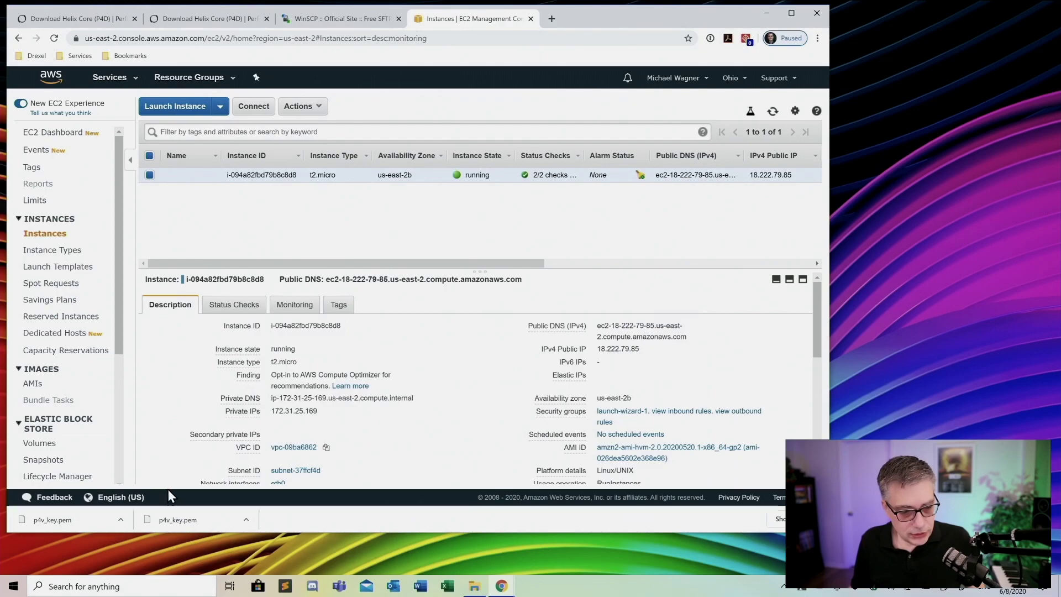
click(474, 586)
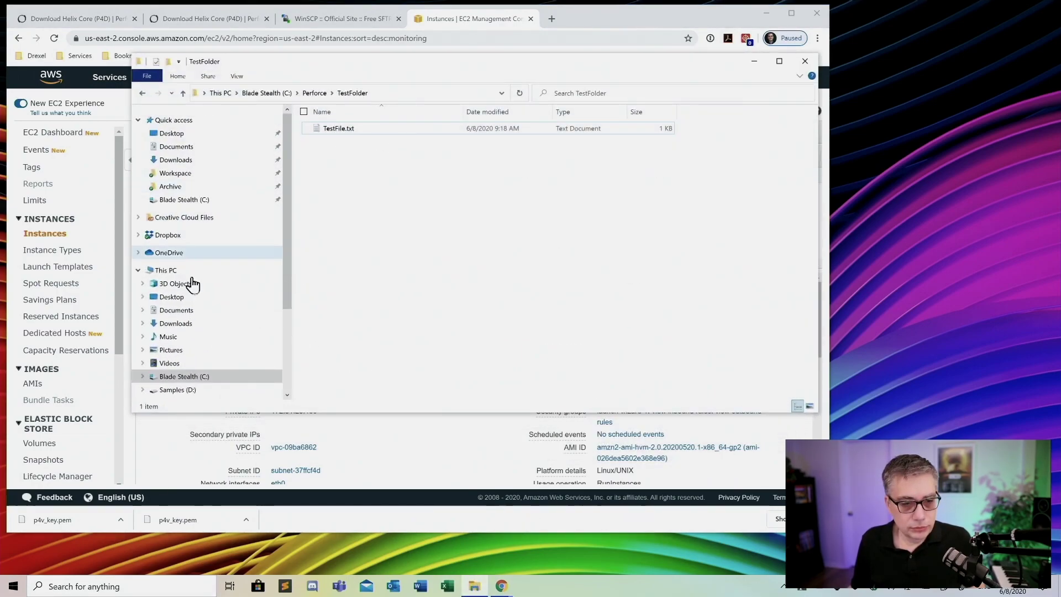
click(175, 160)
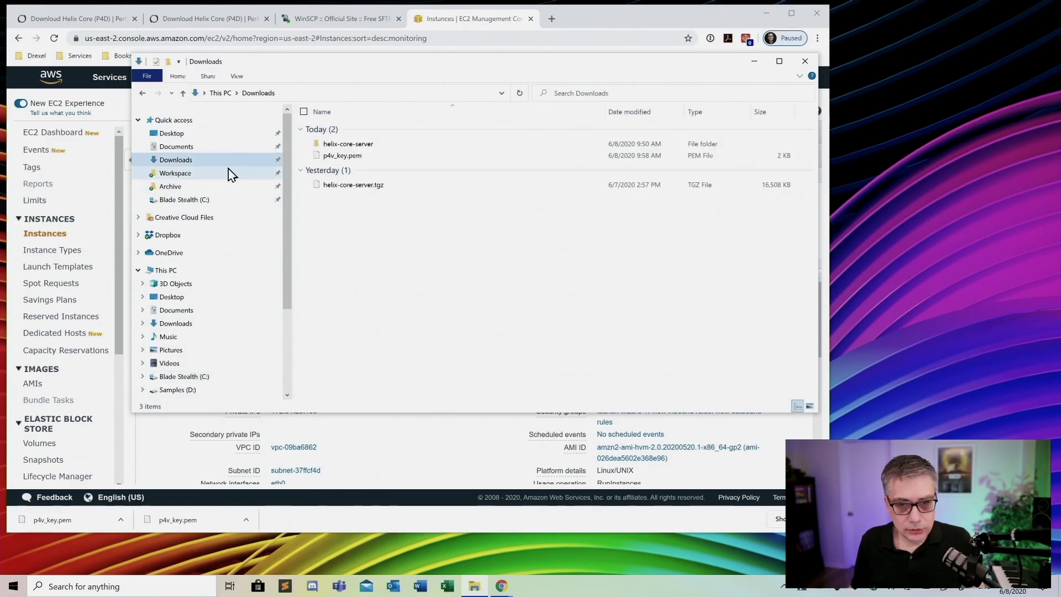
double_click(339, 144)
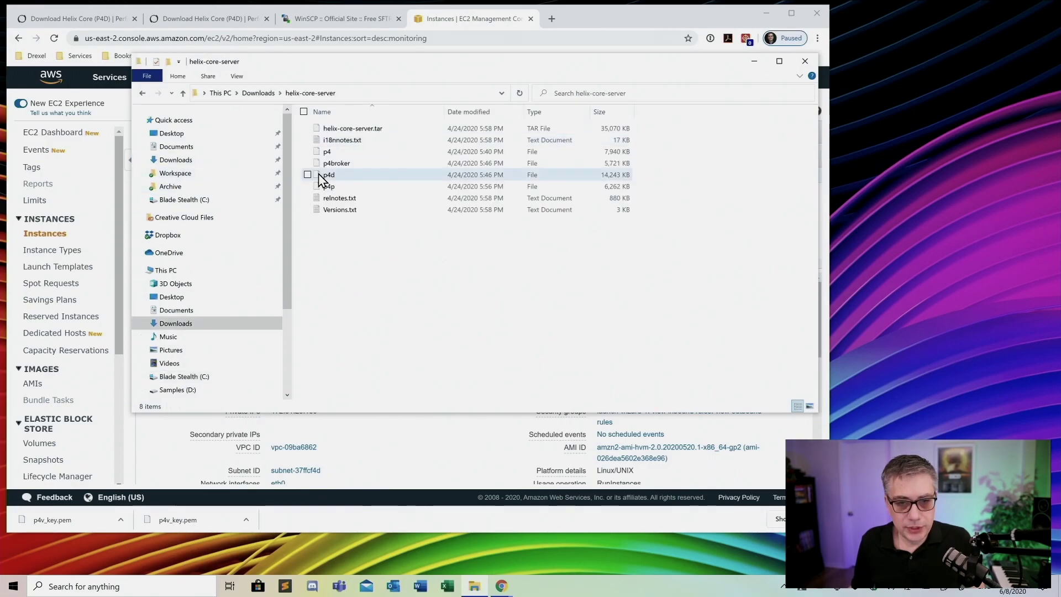
Launch WinSCP from the Start menu beside the File Explorer window
drag(634, 66, 750, 105)
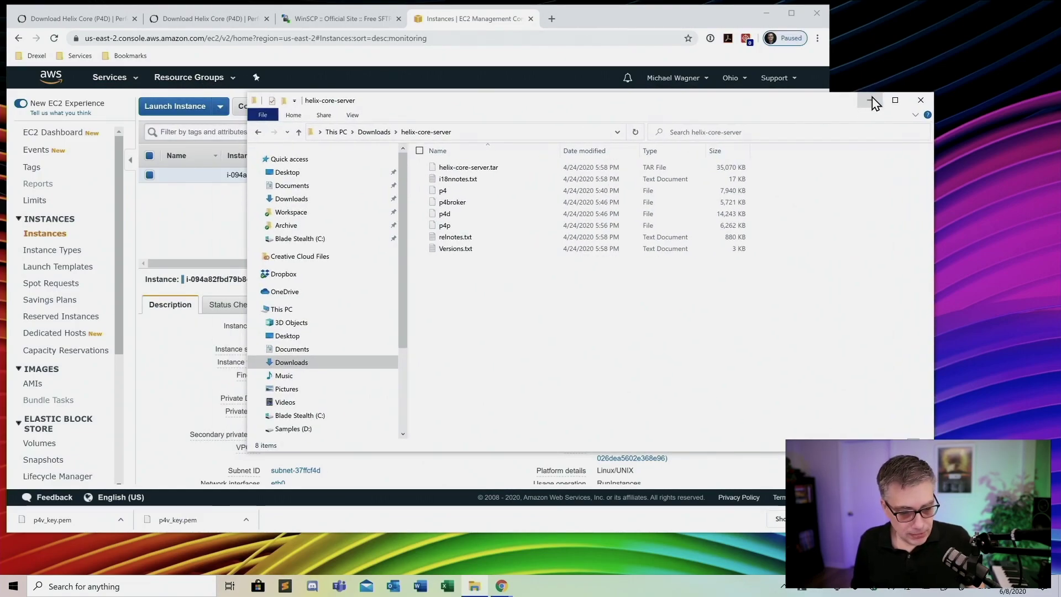
click(13, 586)
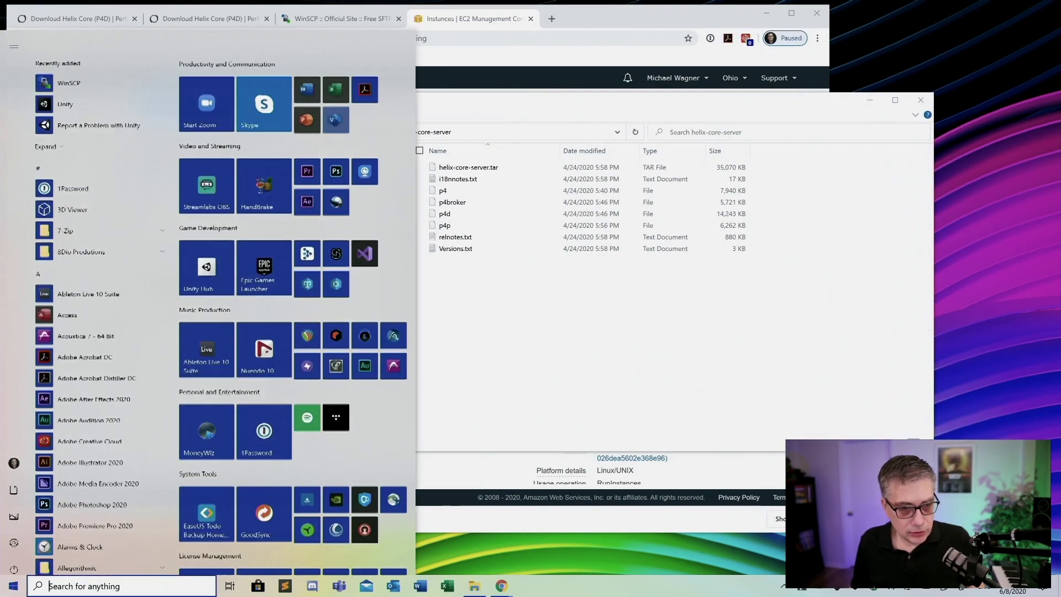
click(70, 55)
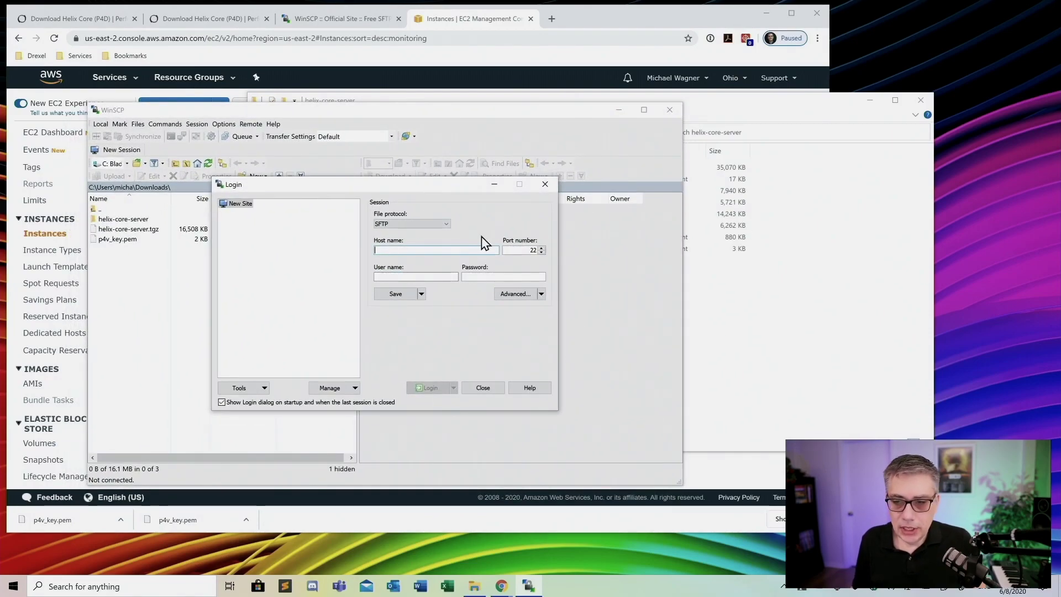
Copy the instance's public DNS from EC2 and paste it as WinSCP's host name, user ec2-user
click(516, 118)
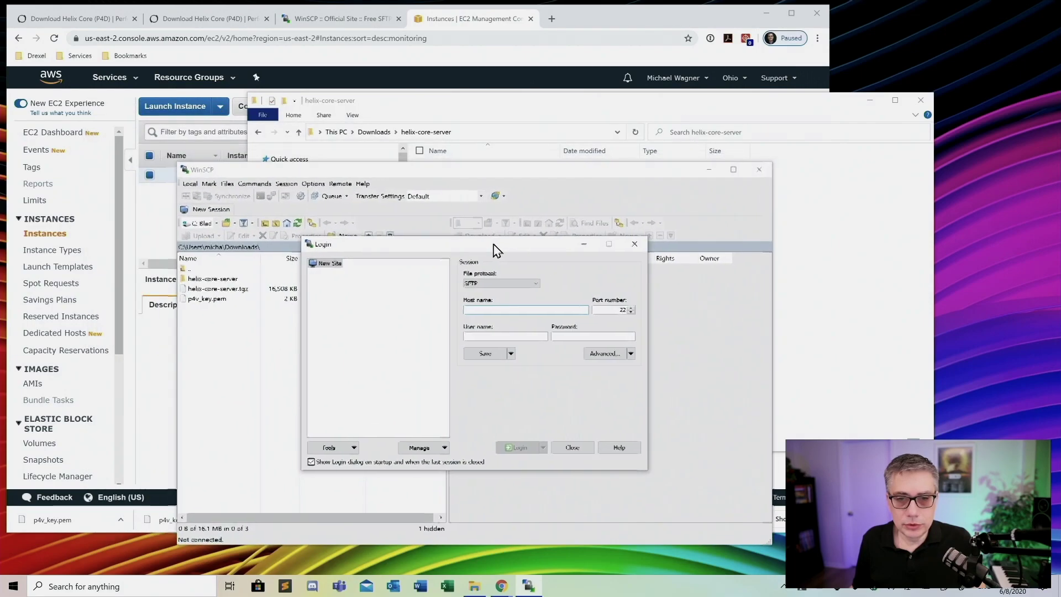
click(615, 23)
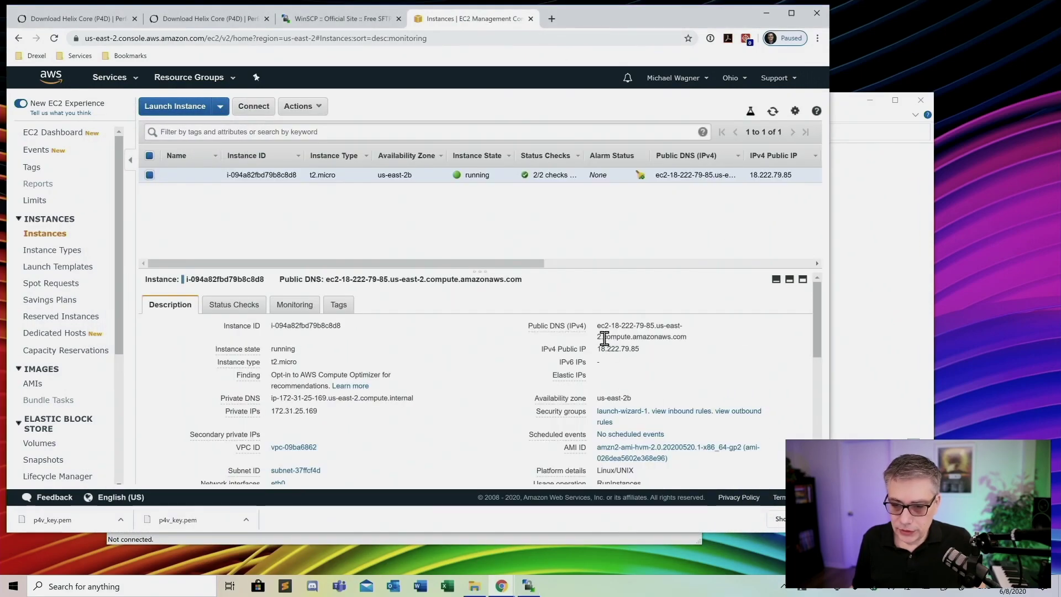
drag(597, 326, 689, 337)
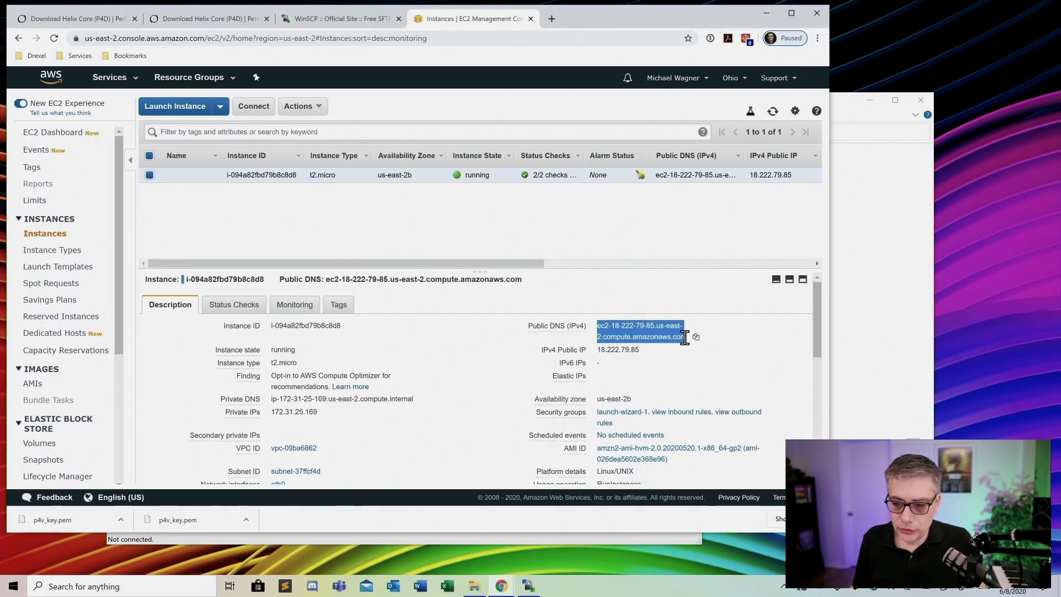
right_click(628, 342)
click(644, 345)
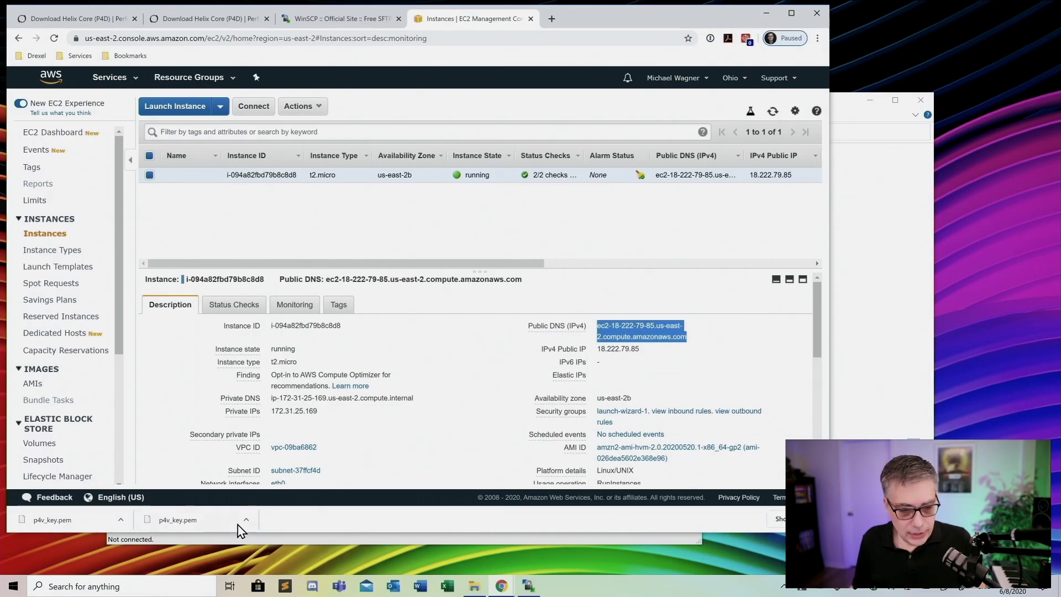
click(528, 586)
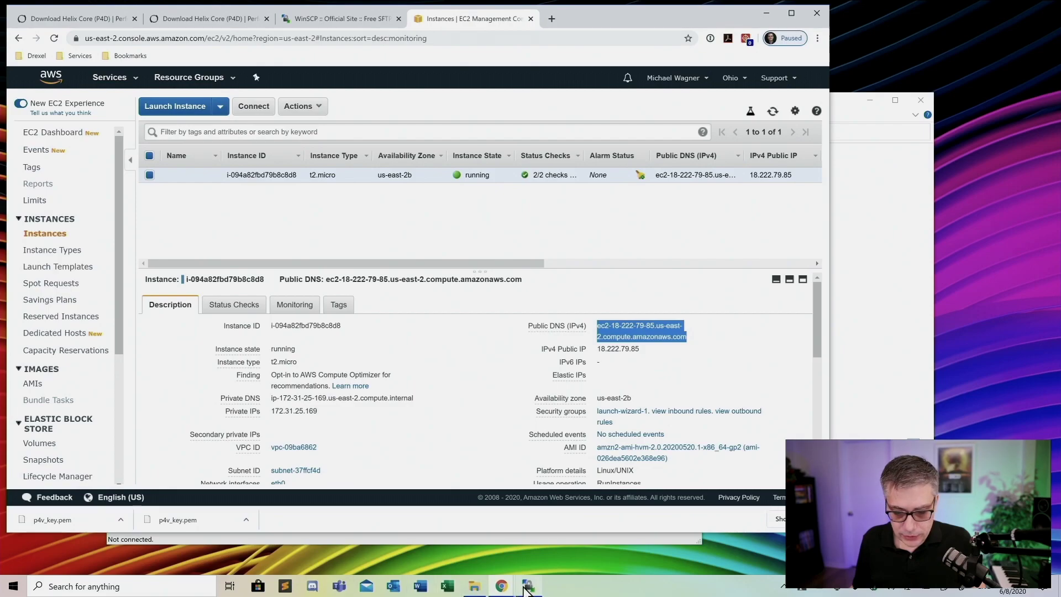
right_click(412, 311)
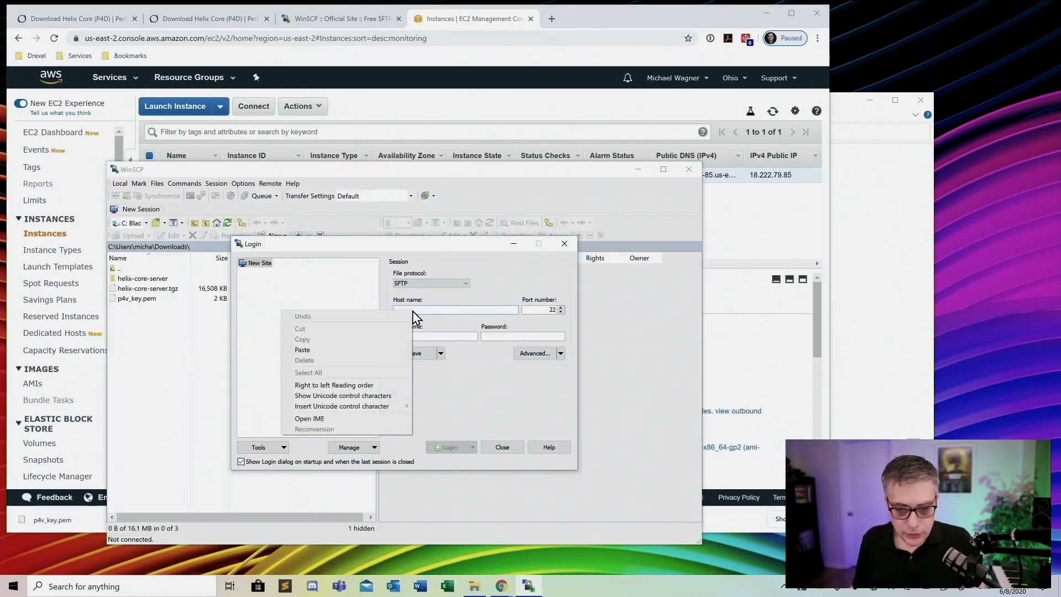
click(340, 352)
click(450, 337)
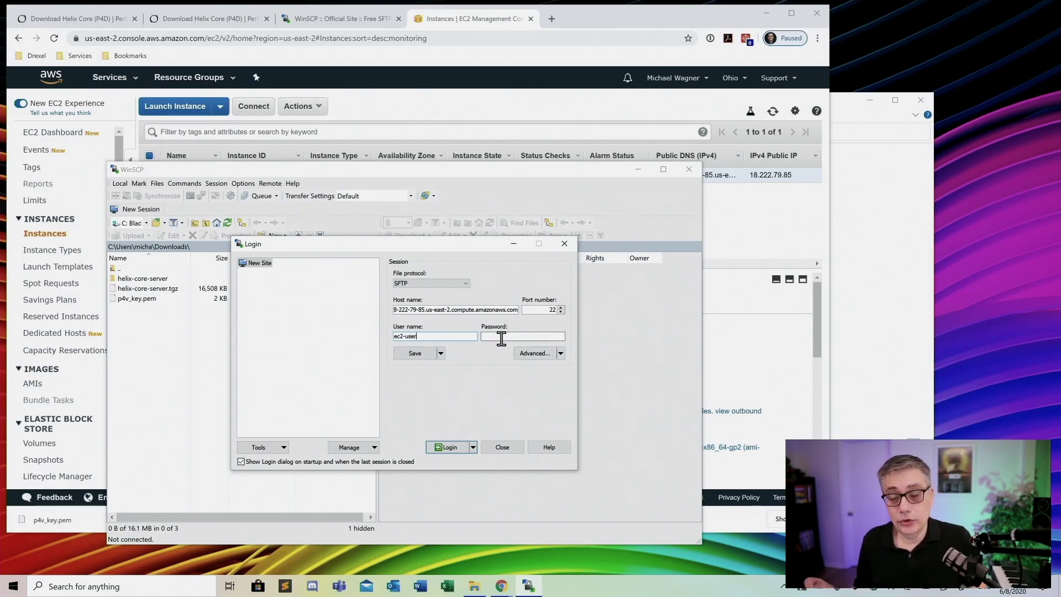
Browse for a private key under SSH > Authentication, showing All Private Key Files in Downloads
click(535, 353)
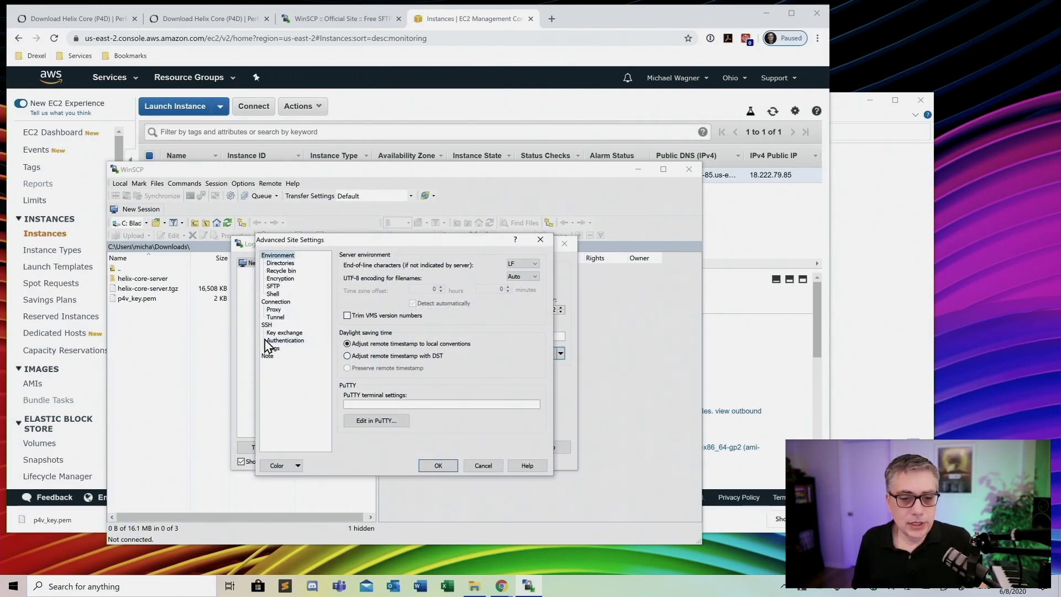
click(293, 341)
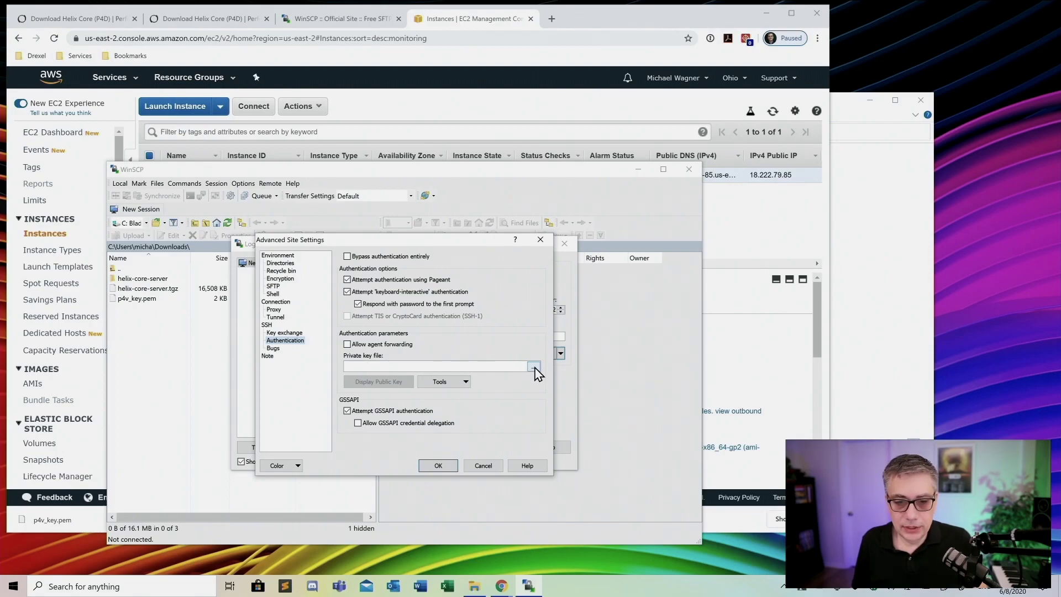
click(533, 367)
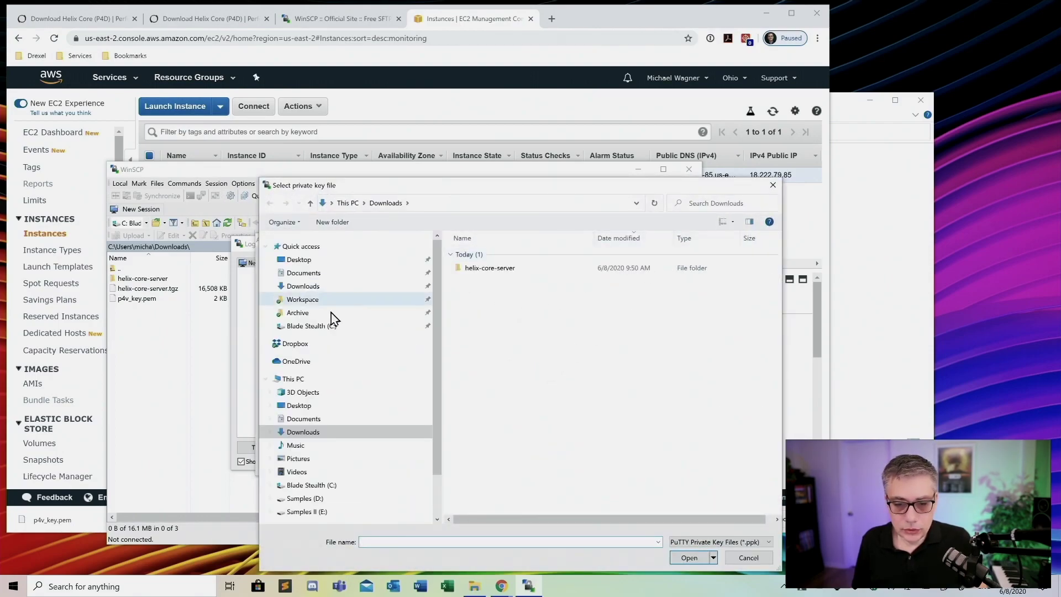
click(293, 435)
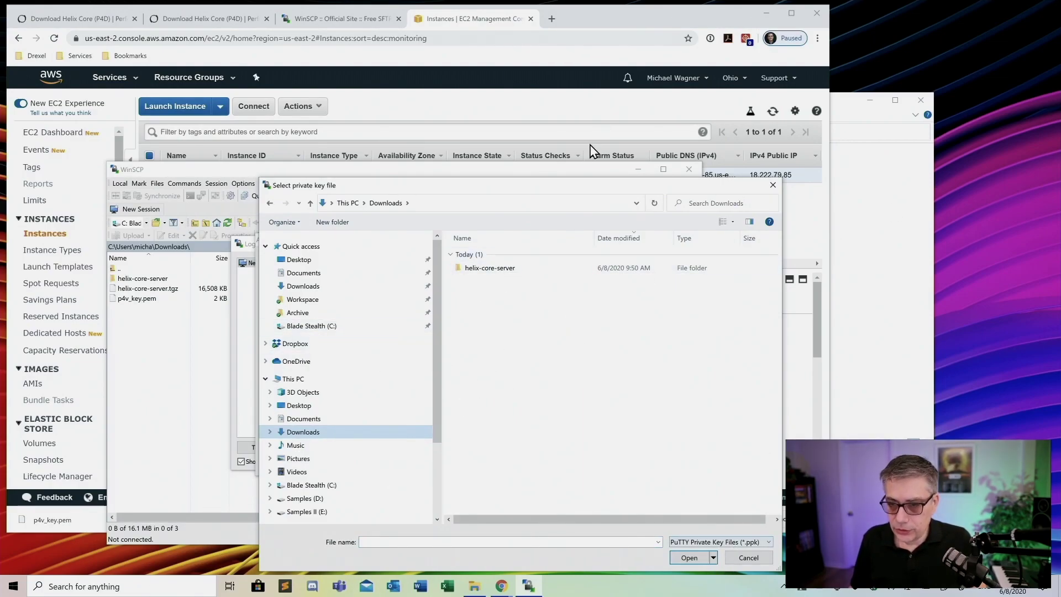
drag(568, 187, 456, 50)
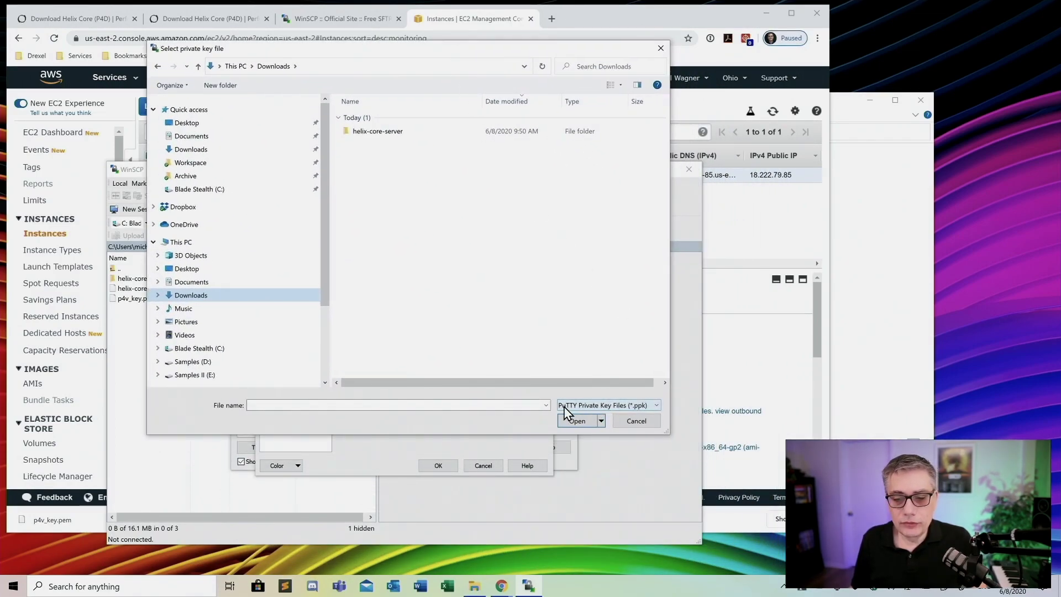
click(617, 405)
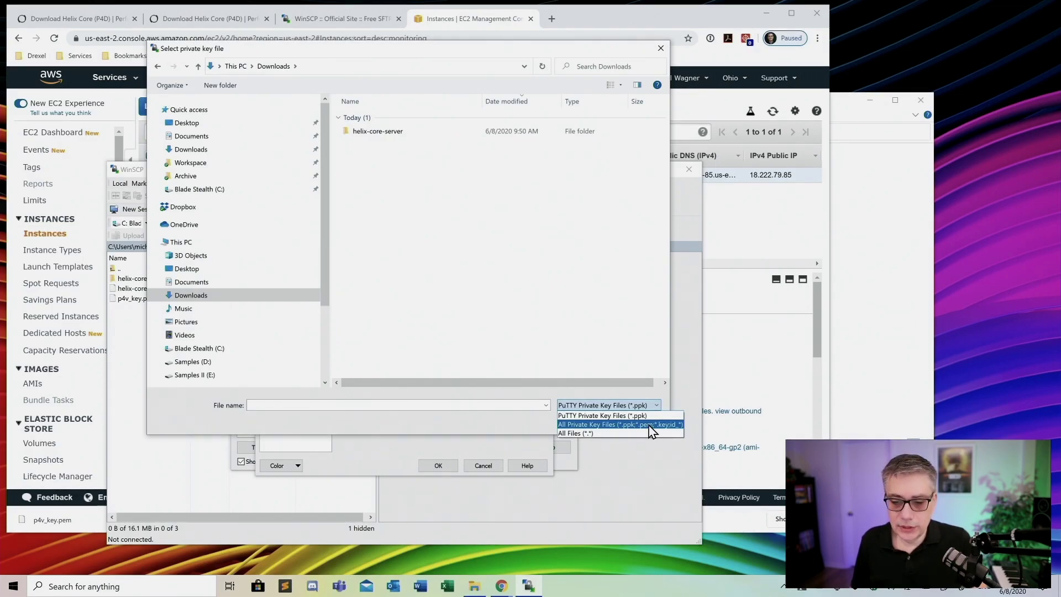
click(652, 430)
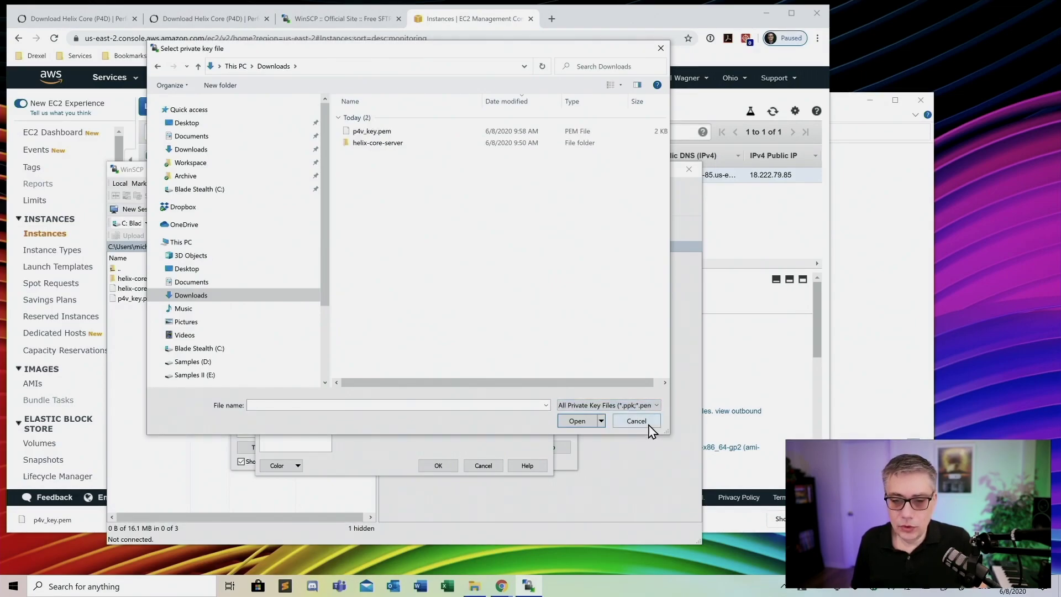
Convert p4v_key.pem to p4v_key.ppk, save it, and confirm it as the session key
click(376, 134)
click(572, 422)
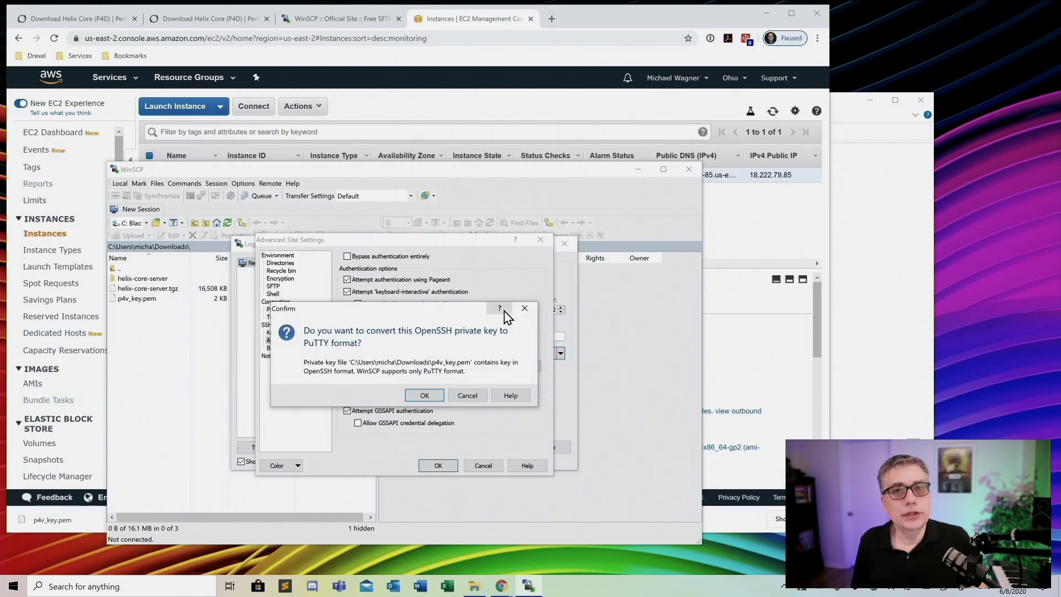
click(435, 397)
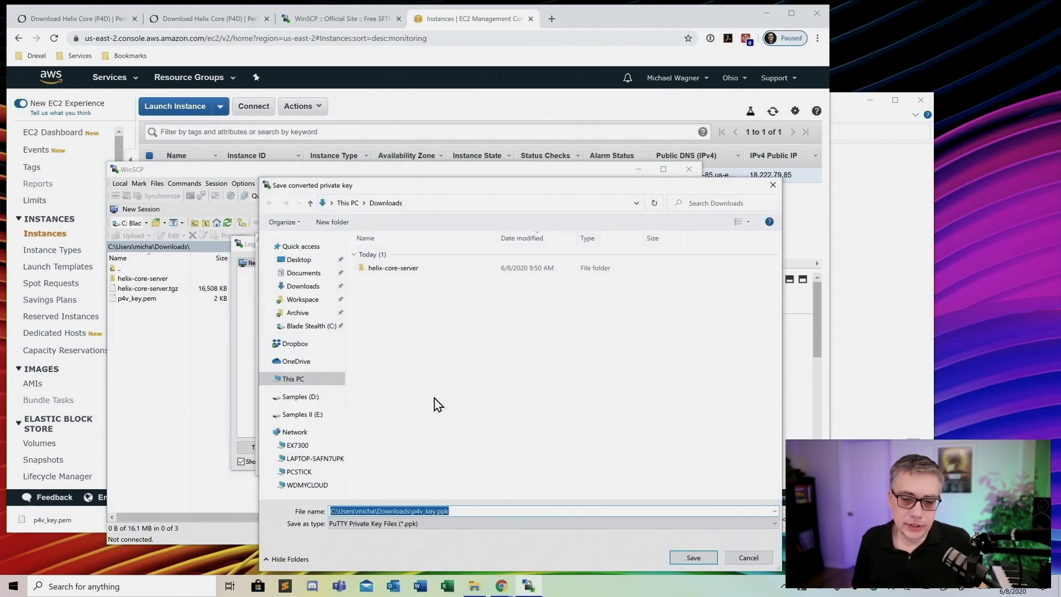
click(694, 558)
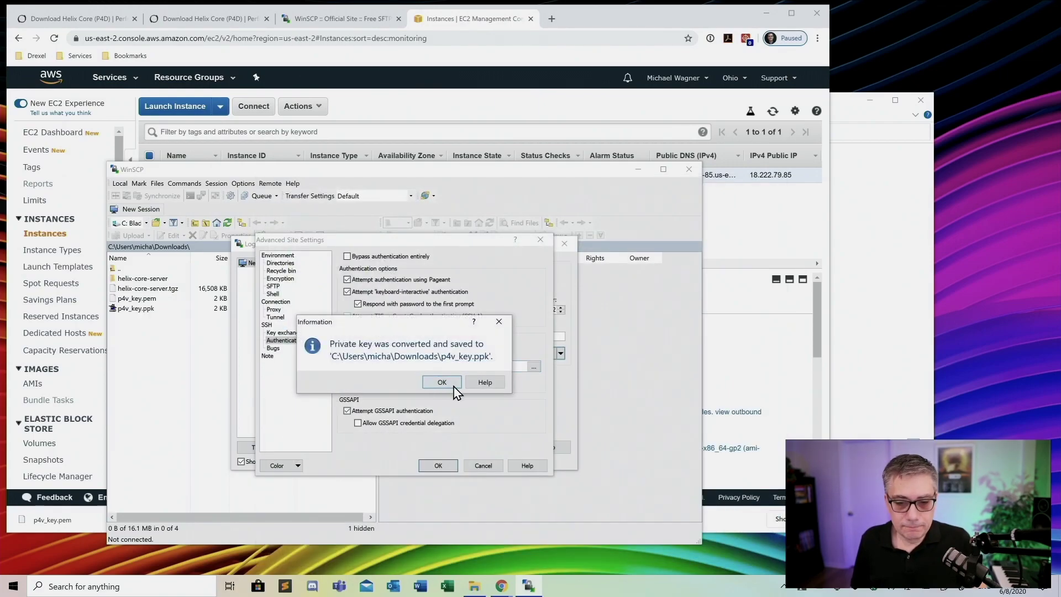
click(448, 386)
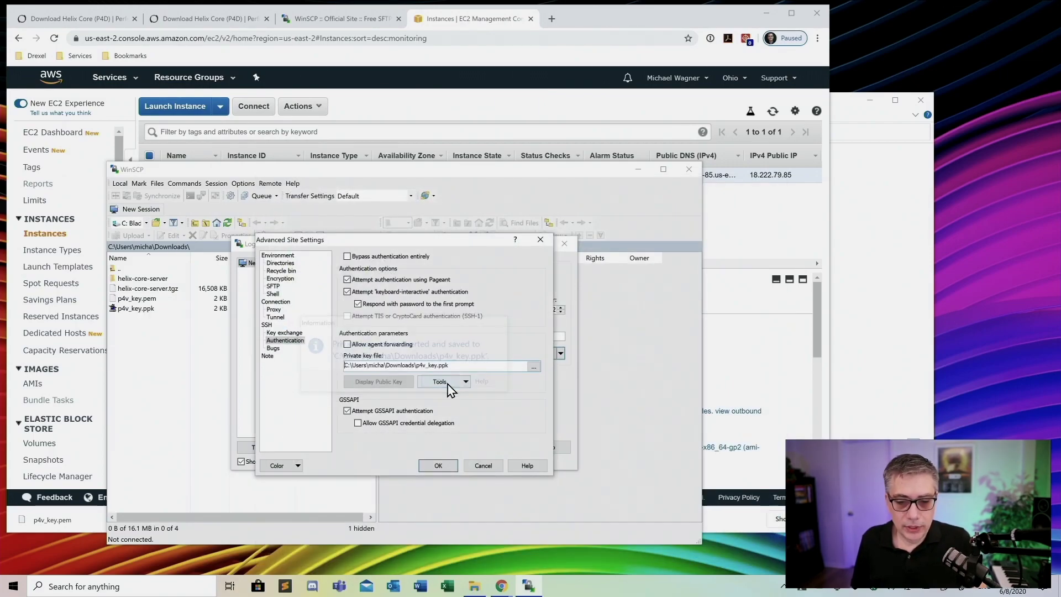
click(438, 466)
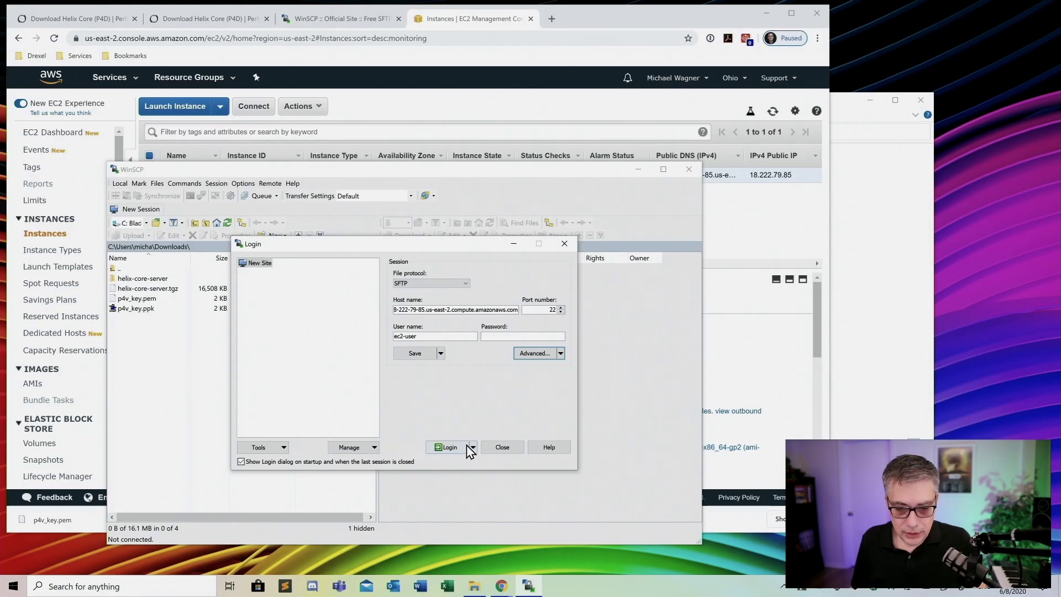
Log in to the EC2 server, accepting its unknown host key
click(446, 449)
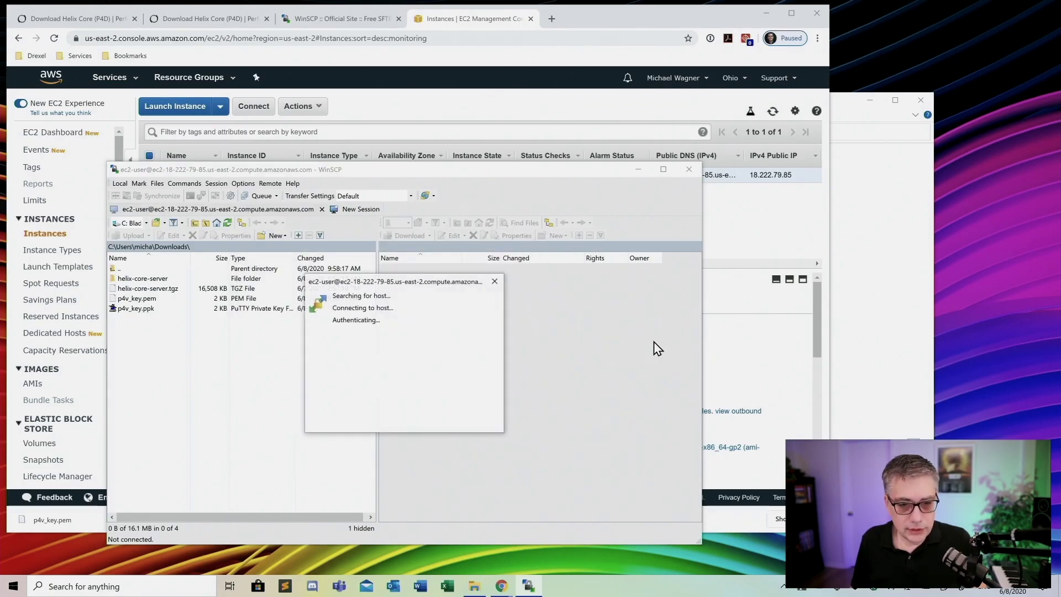
click(393, 444)
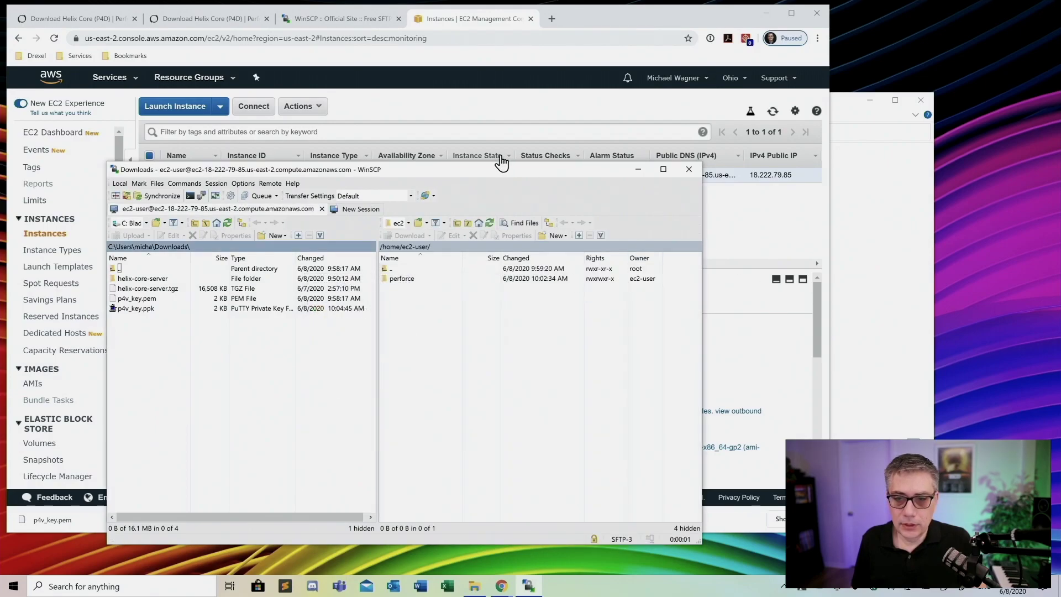
drag(486, 168, 536, 77)
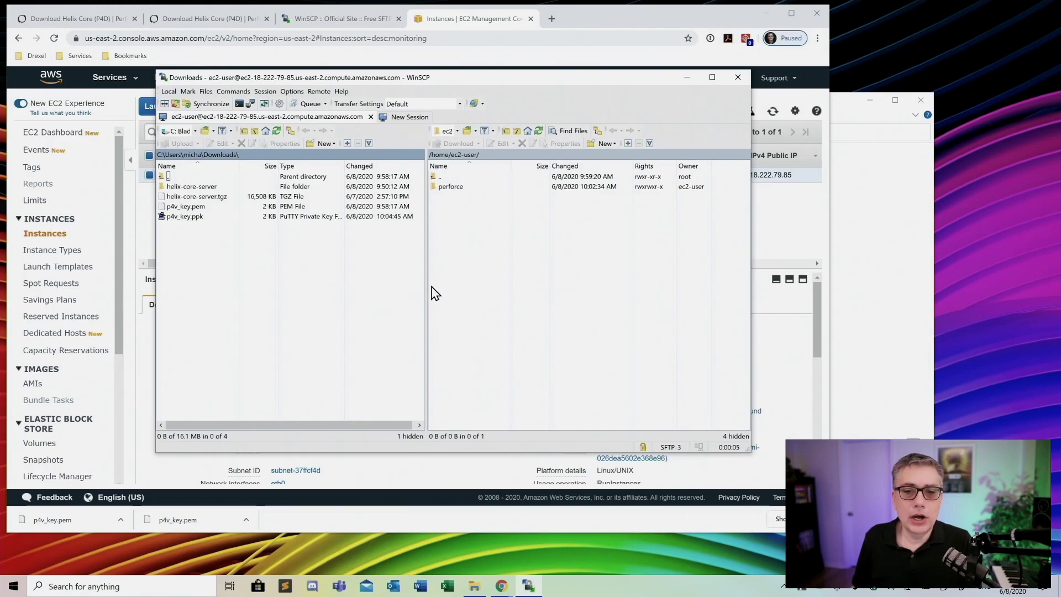
Upload p4d from local helix-core-server into the remote /home/ec2-user/perforce folder
click(457, 191)
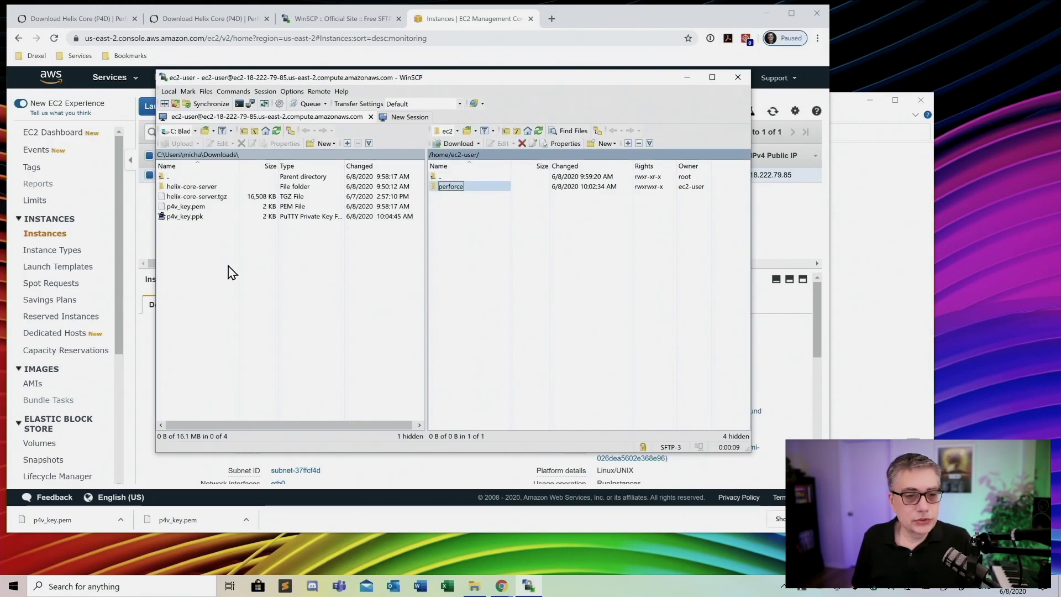
double_click(183, 186)
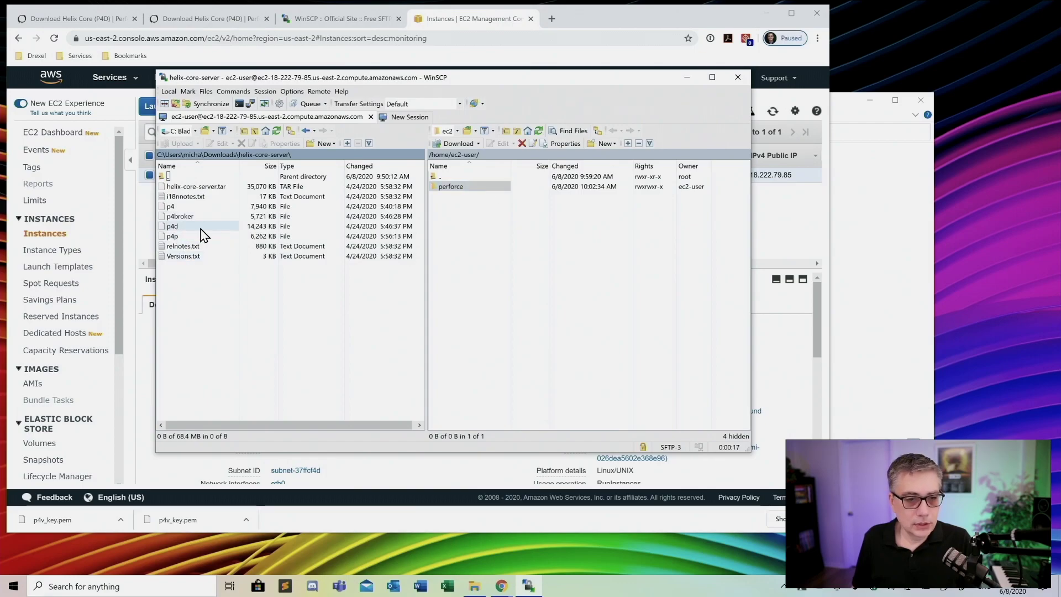
drag(174, 232, 610, 263)
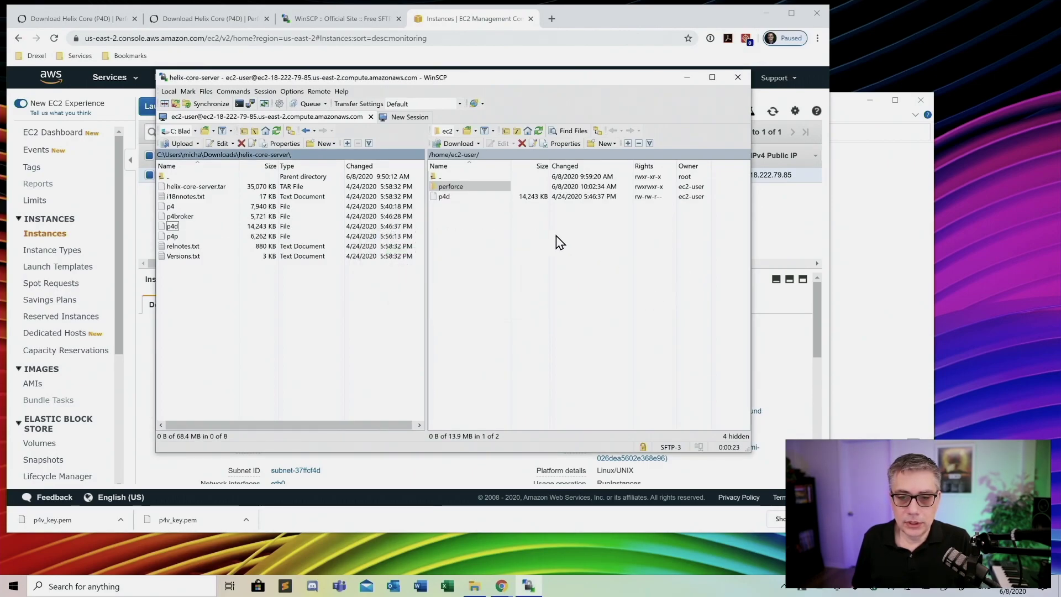
drag(444, 197, 447, 189)
double_click(450, 187)
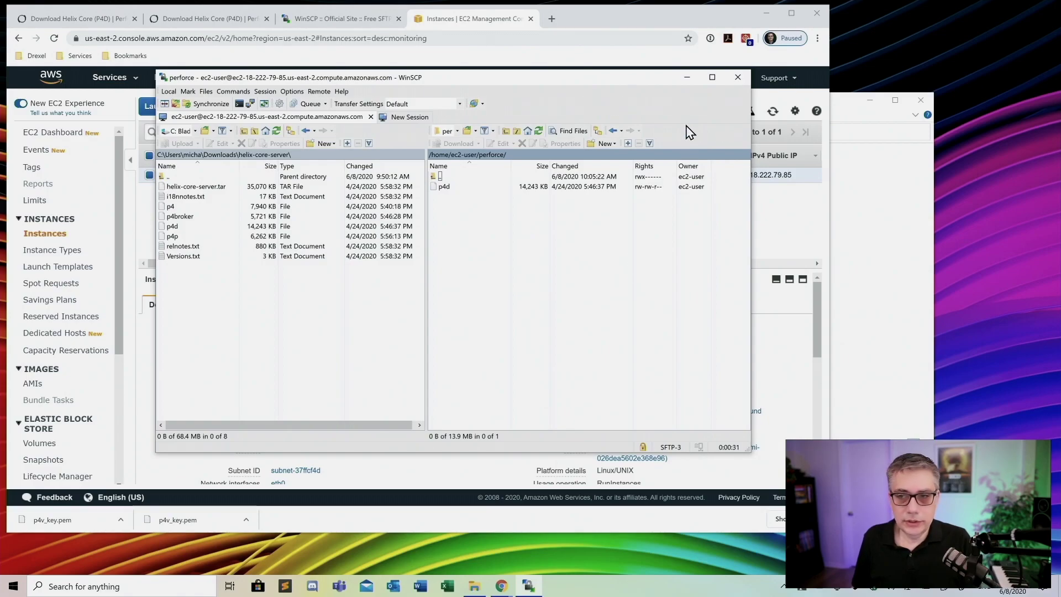
click(687, 78)
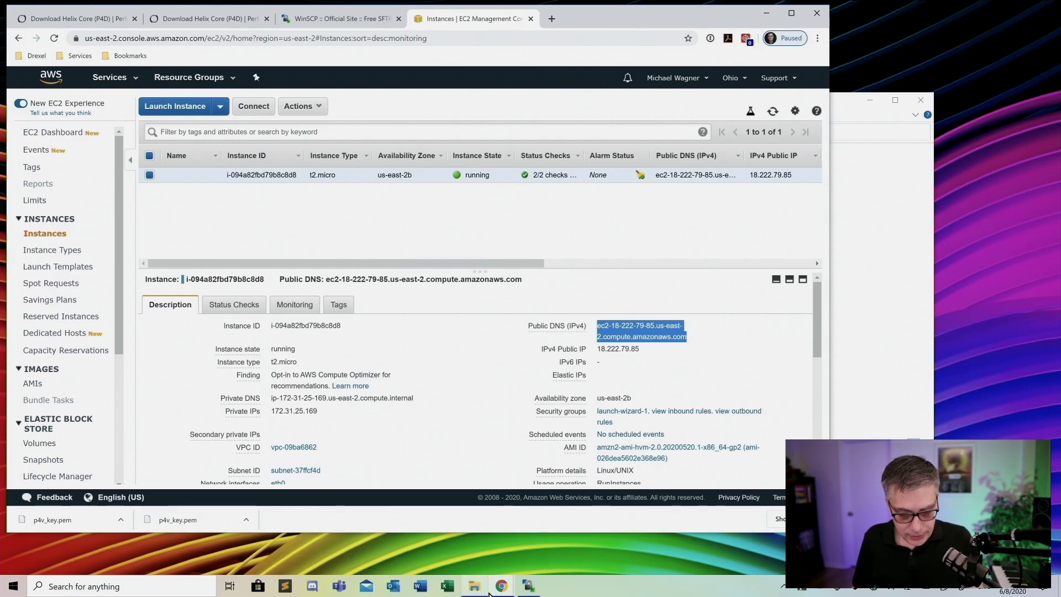
Connect to the instance through EC2 Instance Connect in a browser terminal
drag(623, 24, 992, 5)
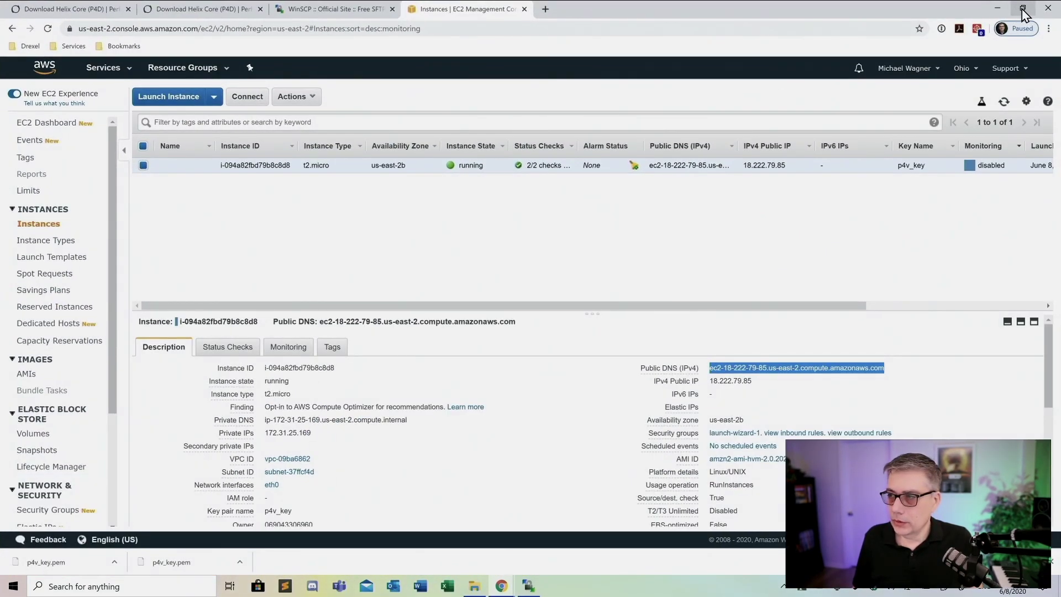
click(1022, 8)
click(253, 106)
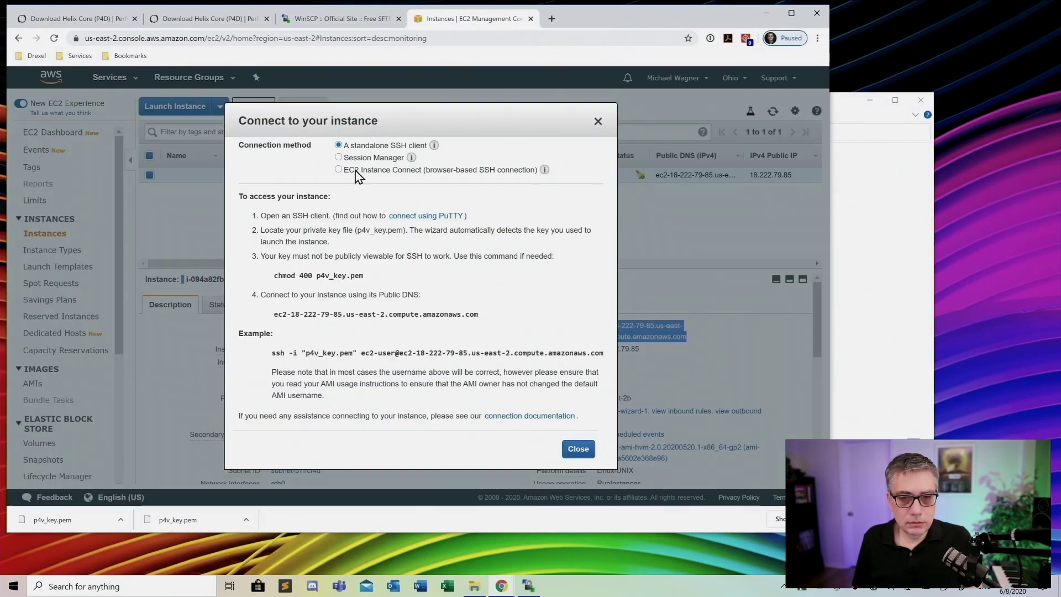
click(355, 171)
click(548, 296)
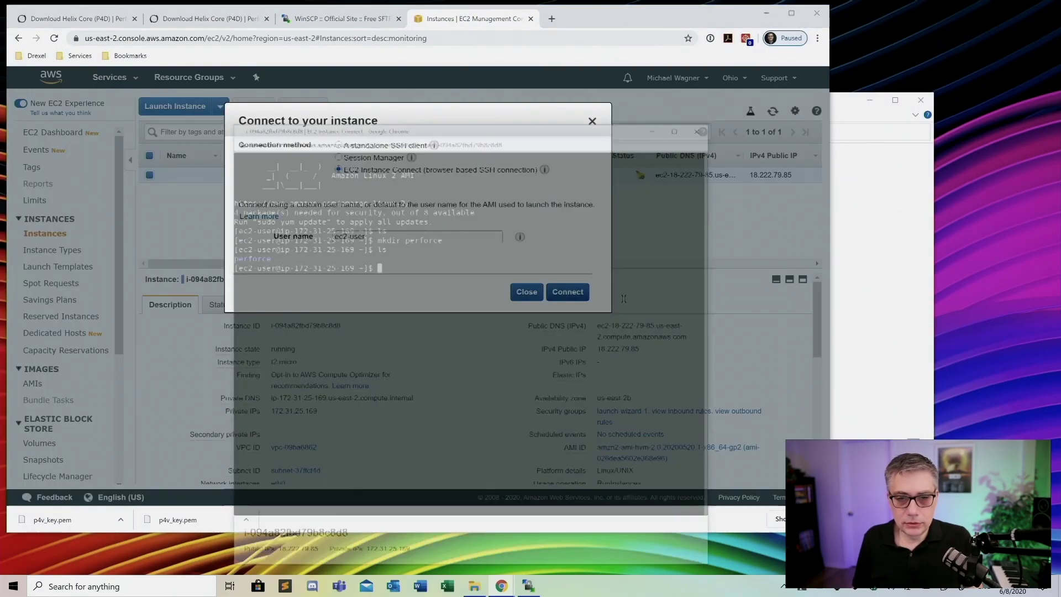
drag(506, 52, 456, 46)
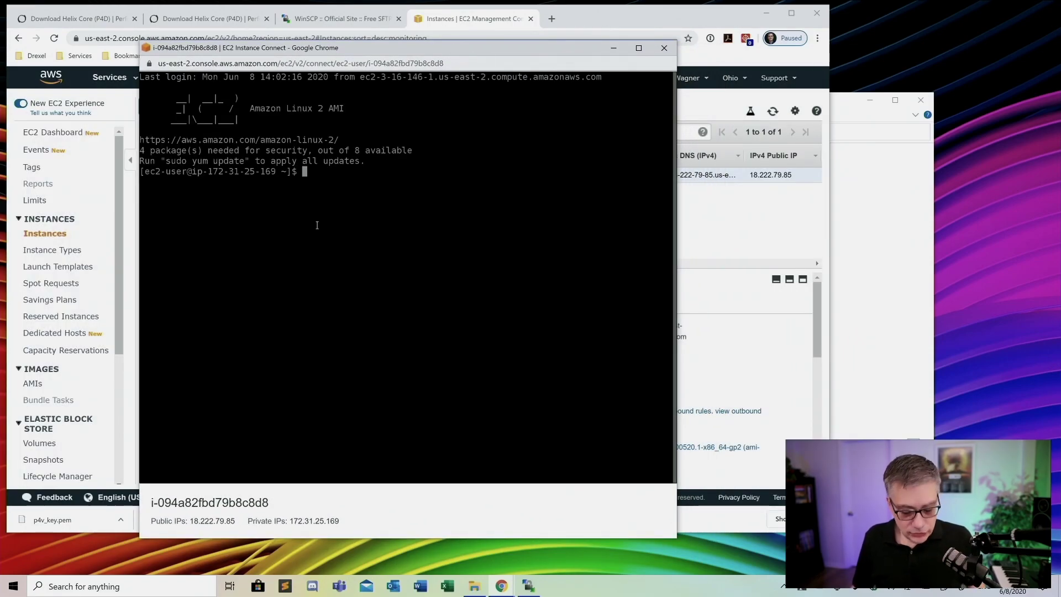
List the home folder, cd into perforce, and list its contents
text(ls)
key(Return)
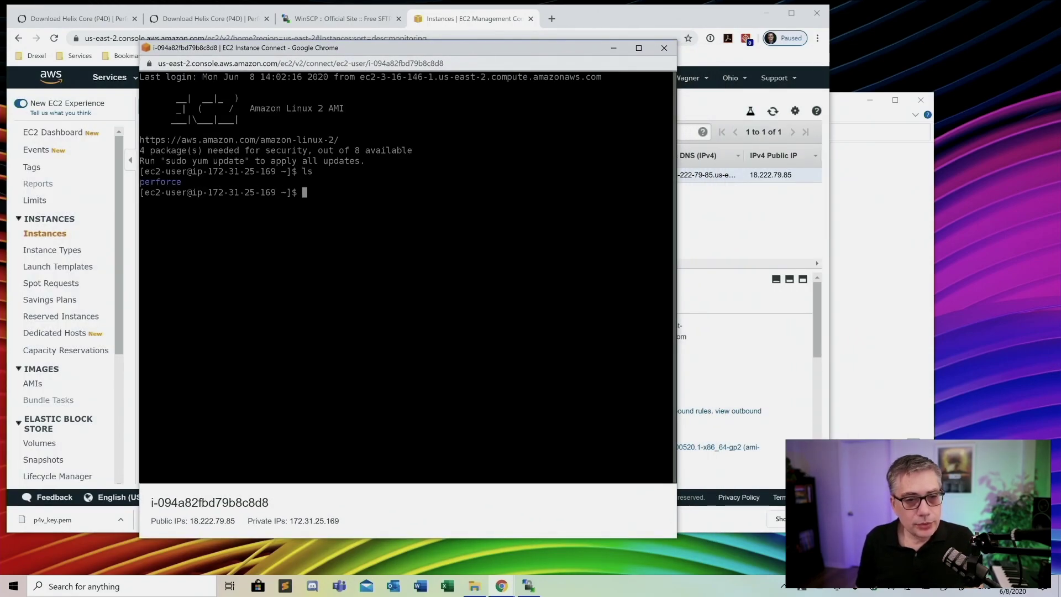
text(cd p)
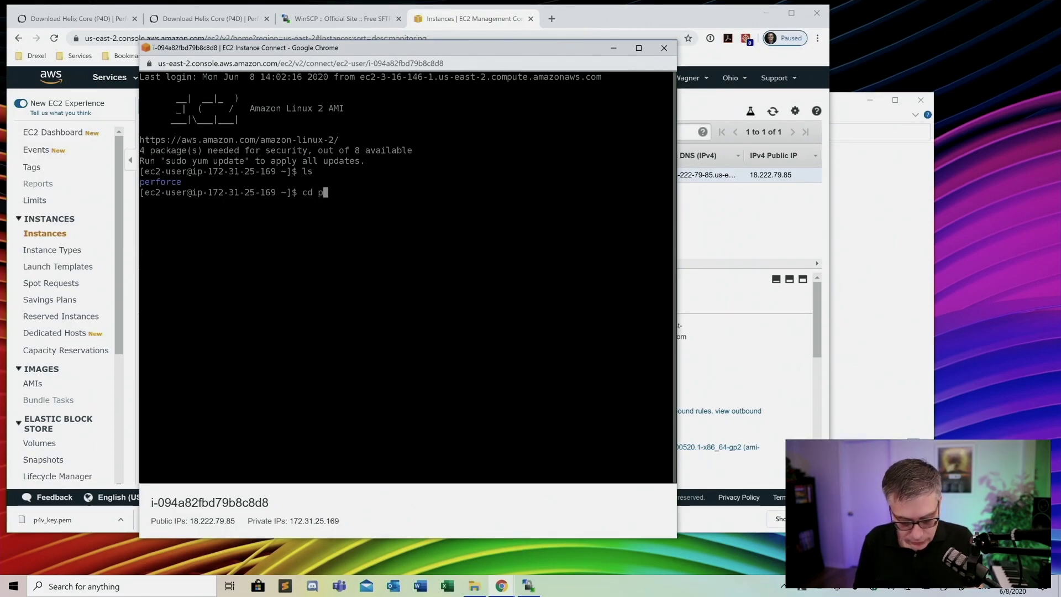
text(erforce)
key(Return)
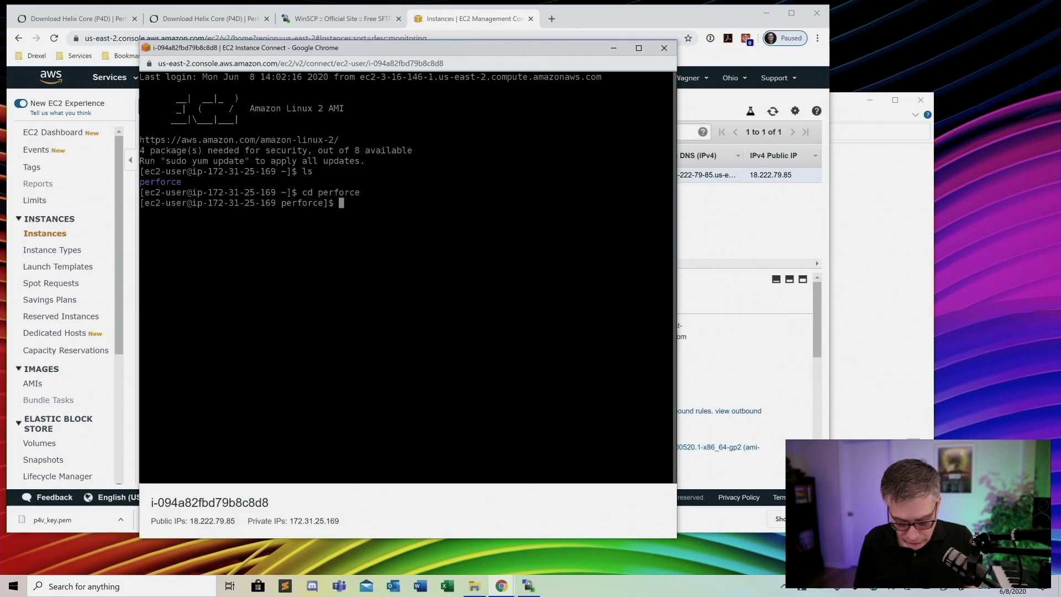
text(ls)
key(Return)
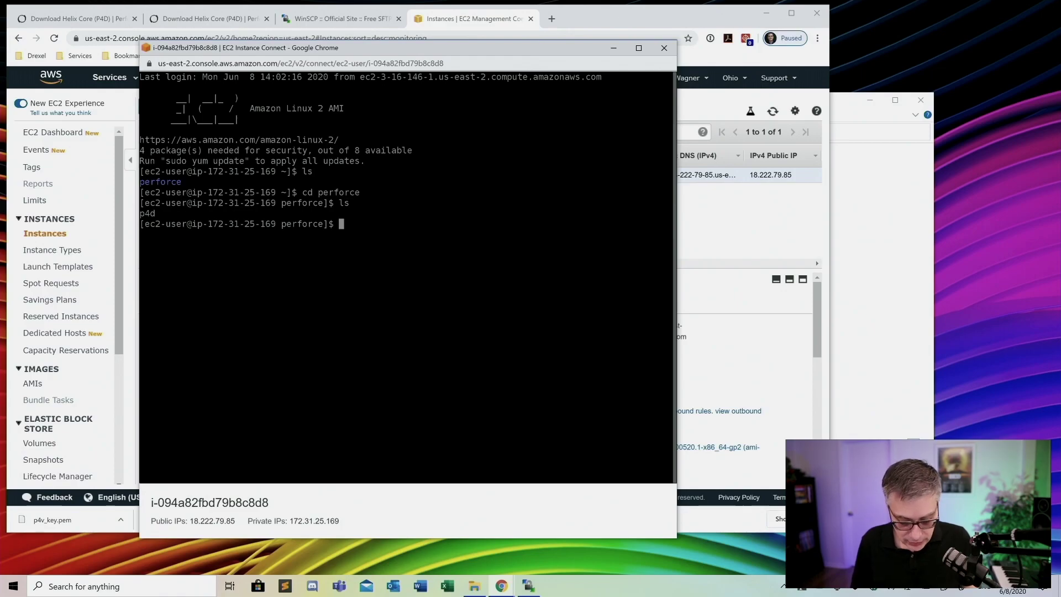
Run chmod +x p4d, start the server with ./p4d, then close the terminal
text(ch)
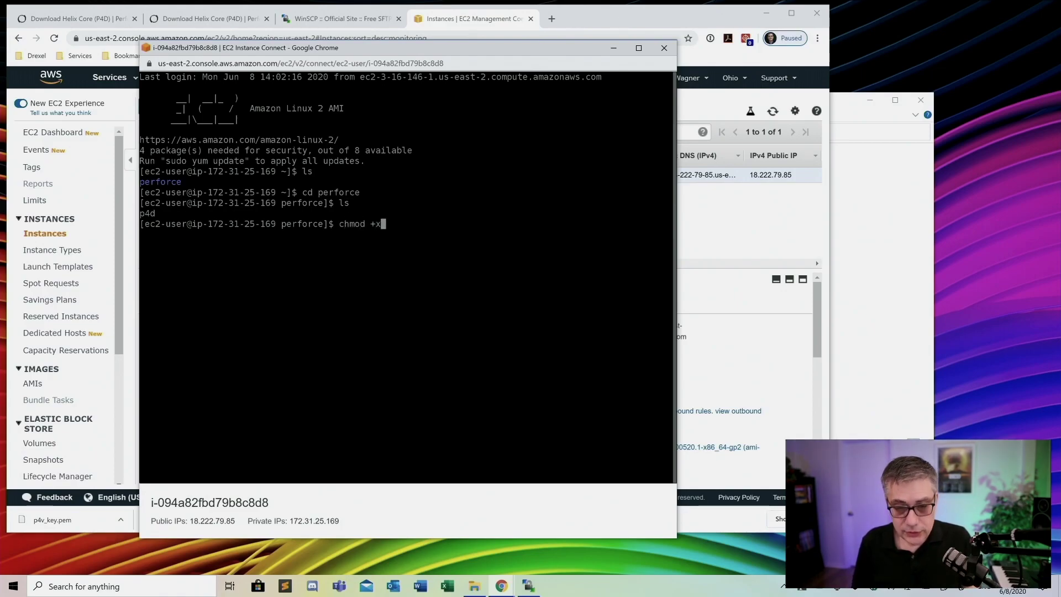
text(mod +x )
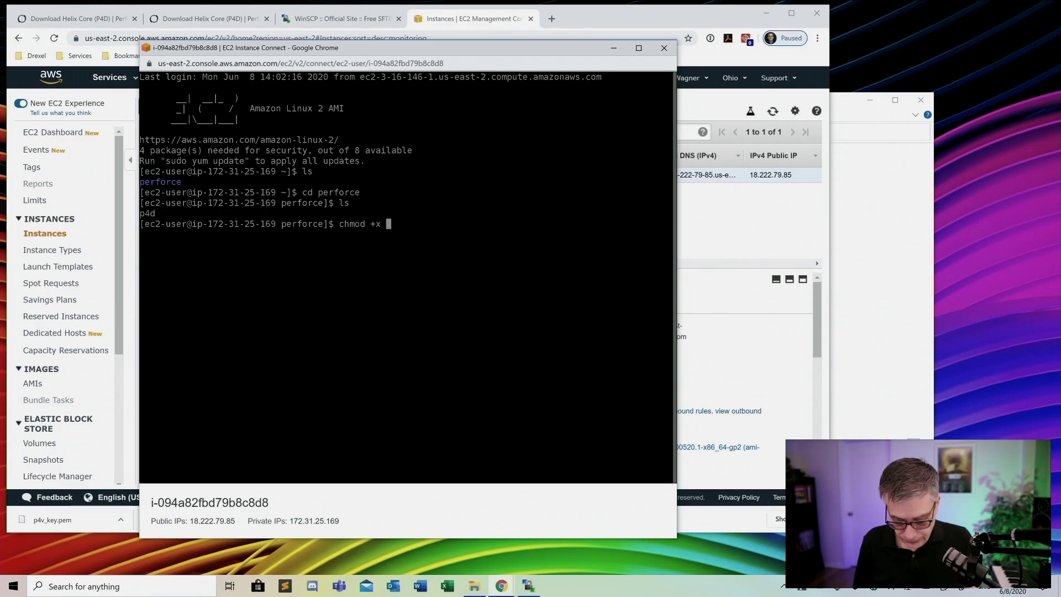
text(p)
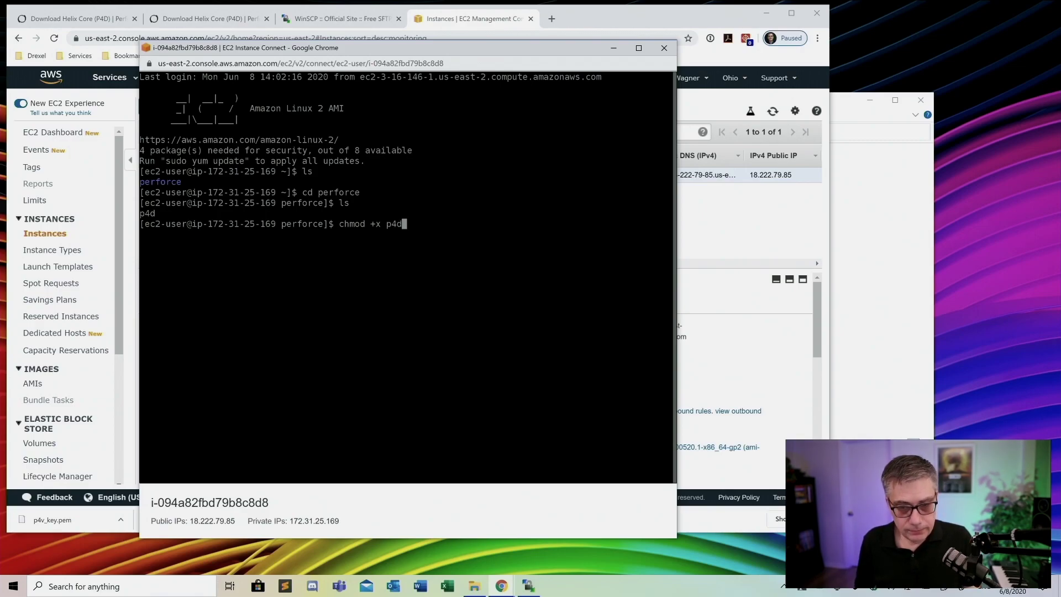
text(4d)
key(Return)
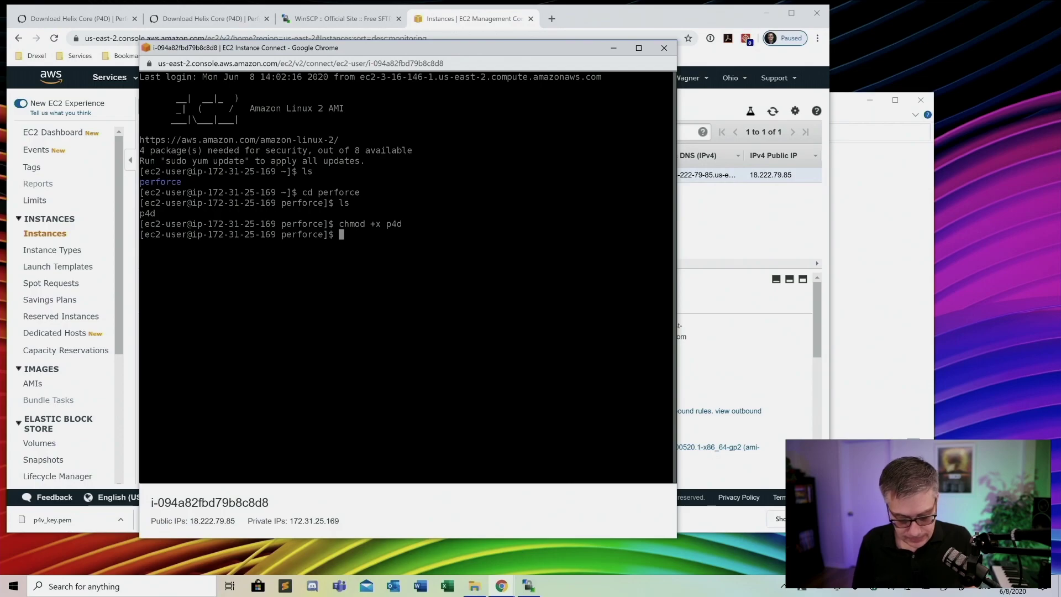
text(ls)
key(Return)
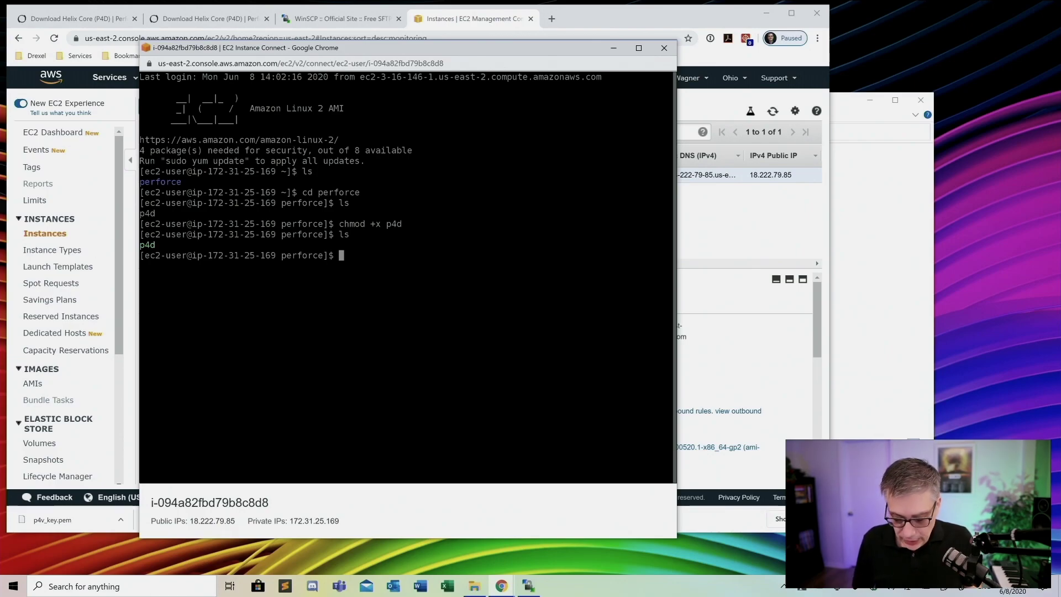
text(.)
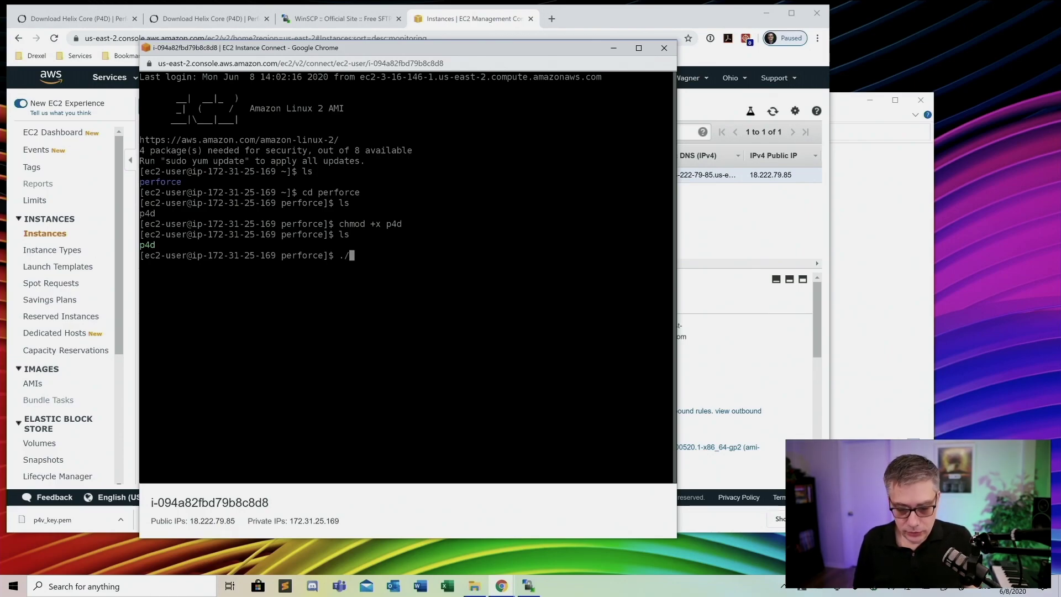
text(/p4d)
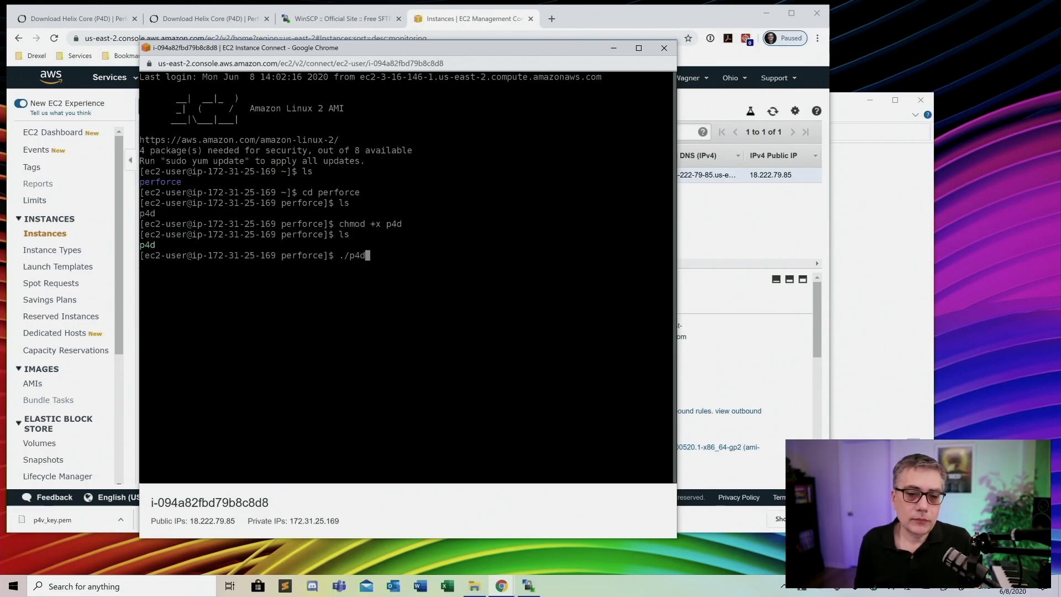
key(Return)
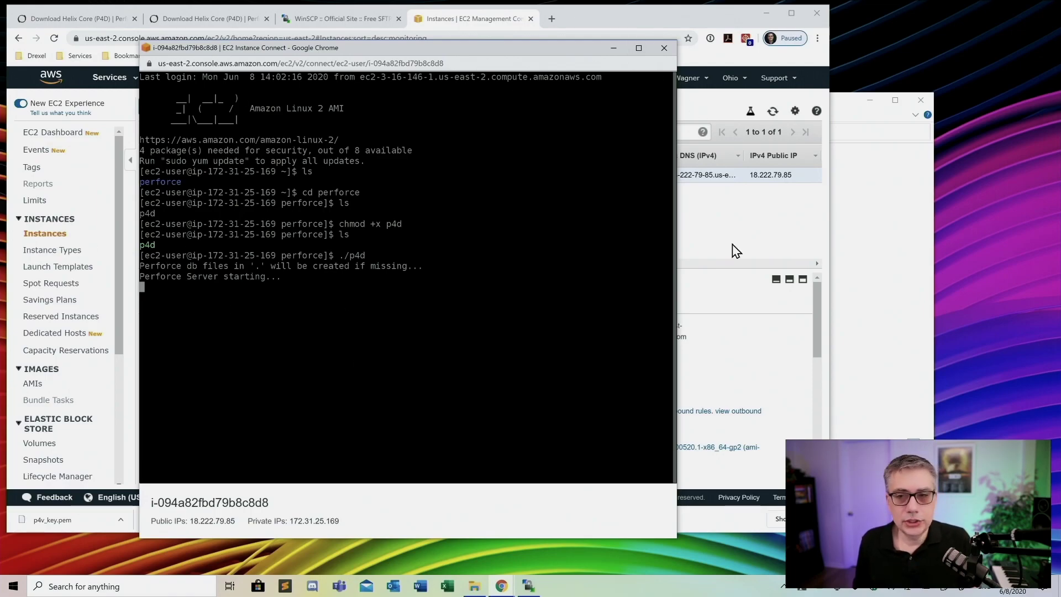
click(665, 48)
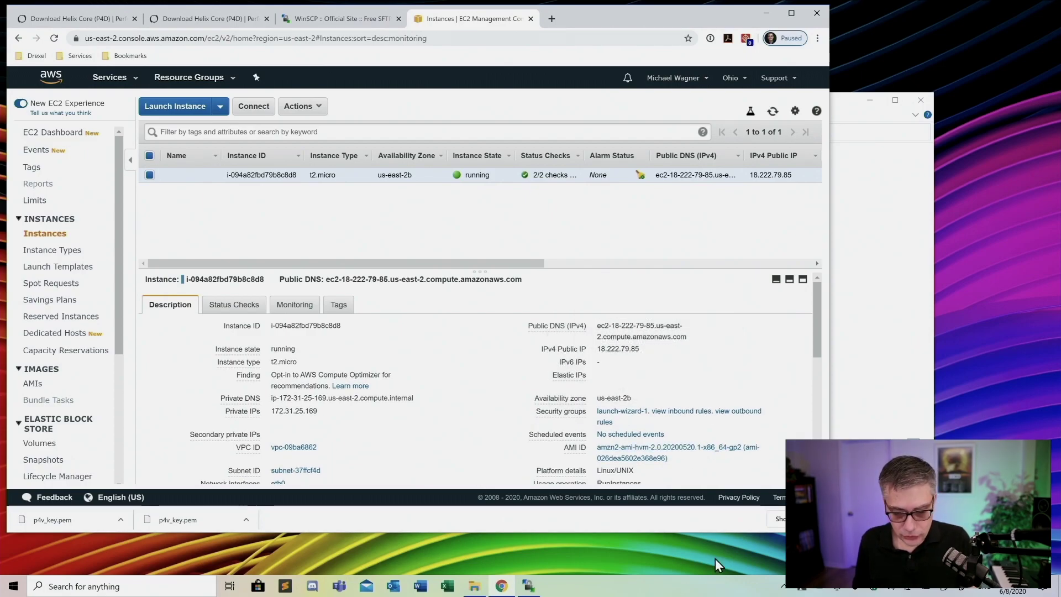
Launch Perforce Helix Admin from the Start menu
mouse_move(530, 590)
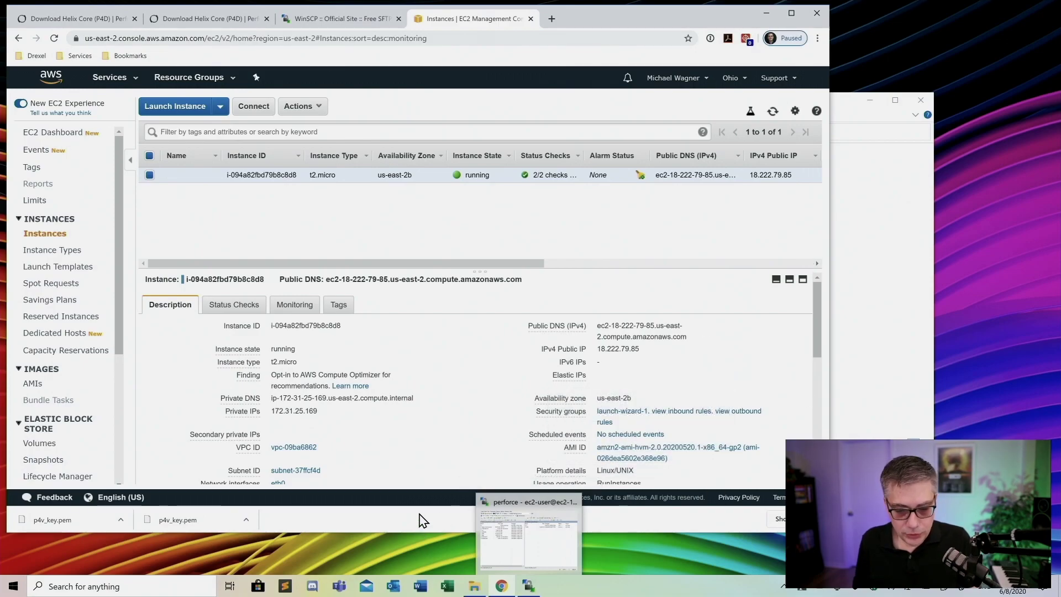
click(14, 589)
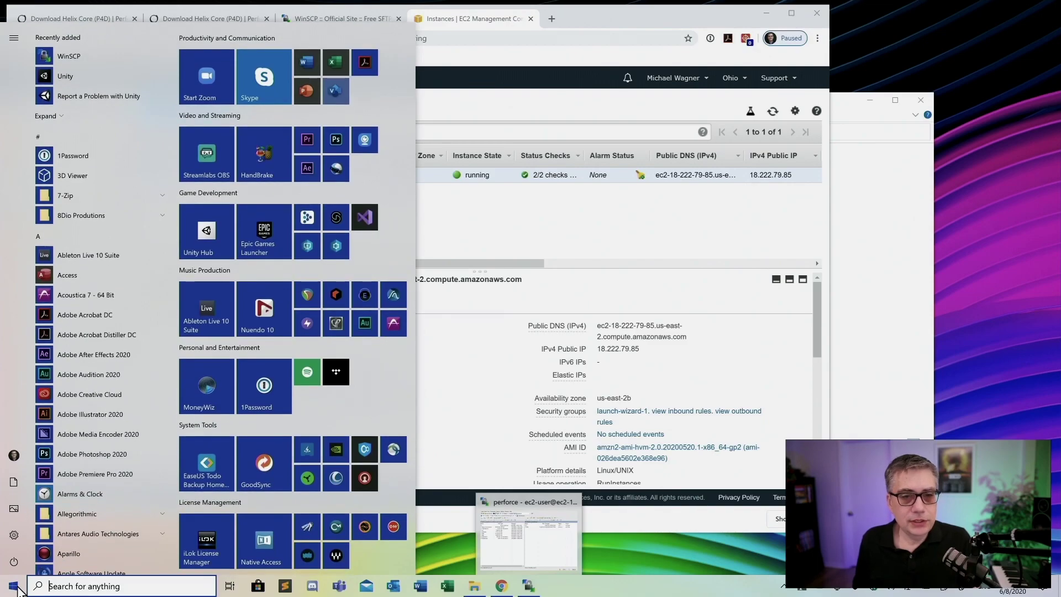
click(337, 245)
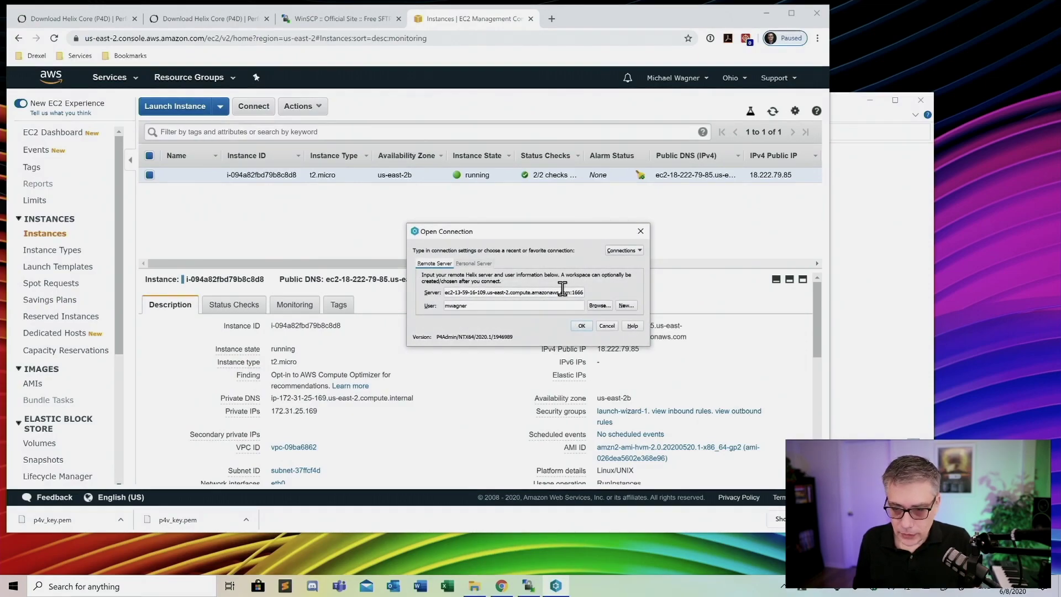
drag(548, 231, 833, 90)
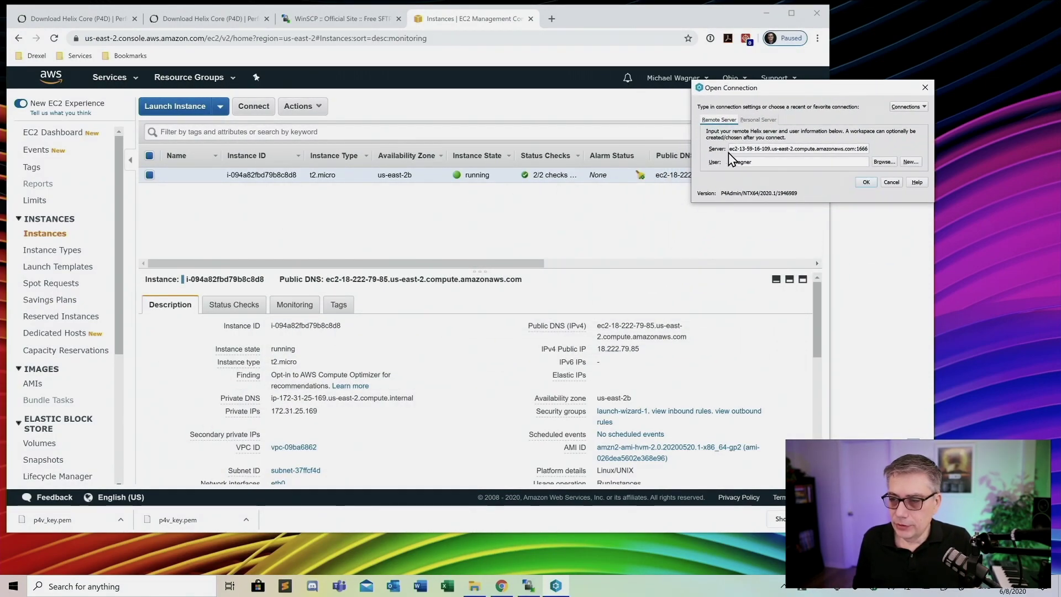
Set the Server to the EC2 instance's public DNS followed by :1666
click(602, 330)
drag(598, 325, 687, 338)
right_click(621, 328)
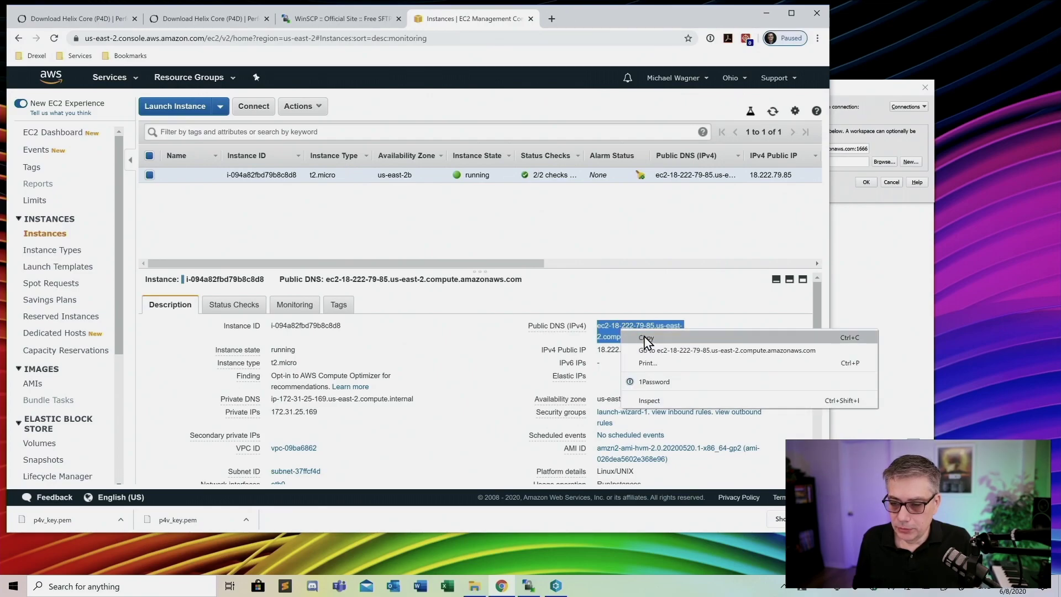
click(643, 338)
click(873, 86)
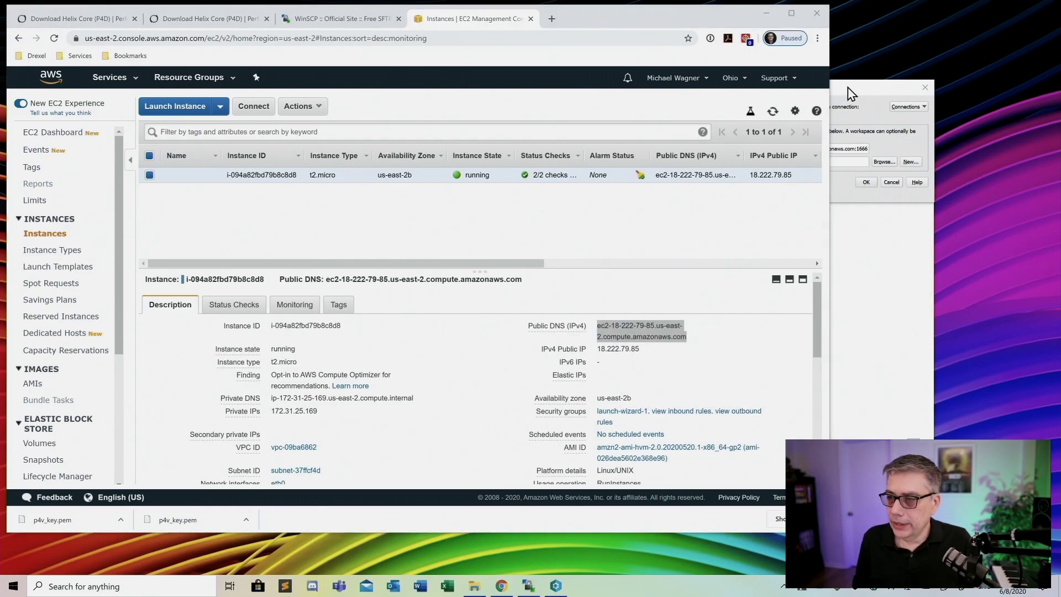
drag(731, 149, 849, 152)
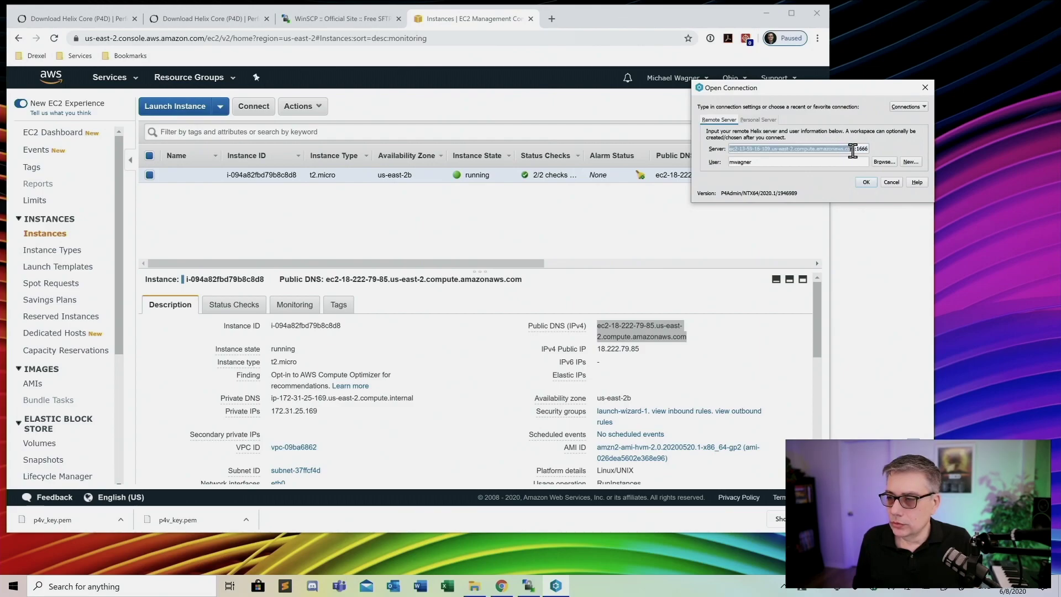
key(BackSpace)
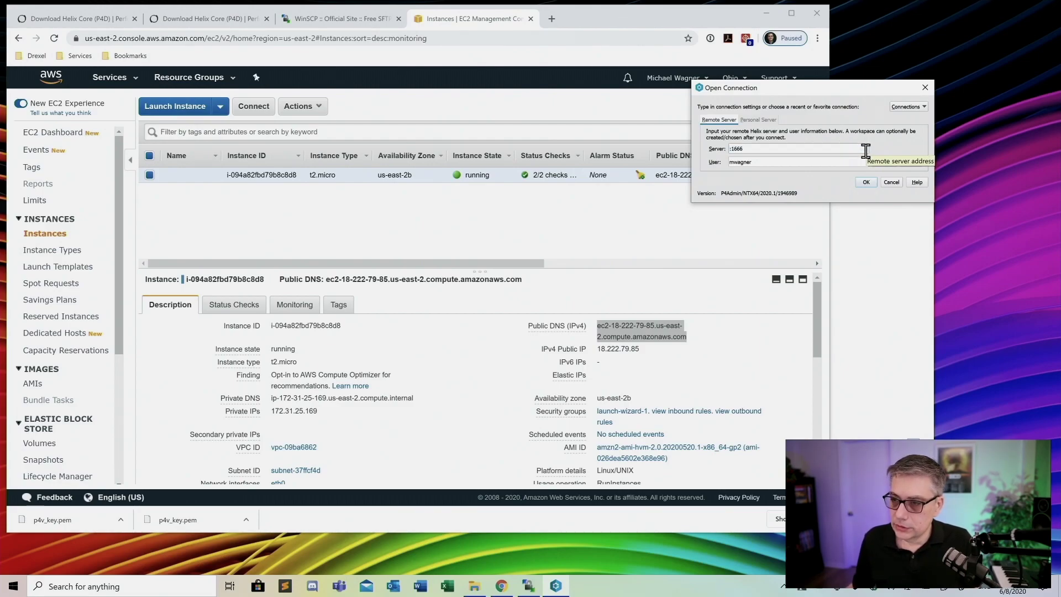
key(ctrl+v)
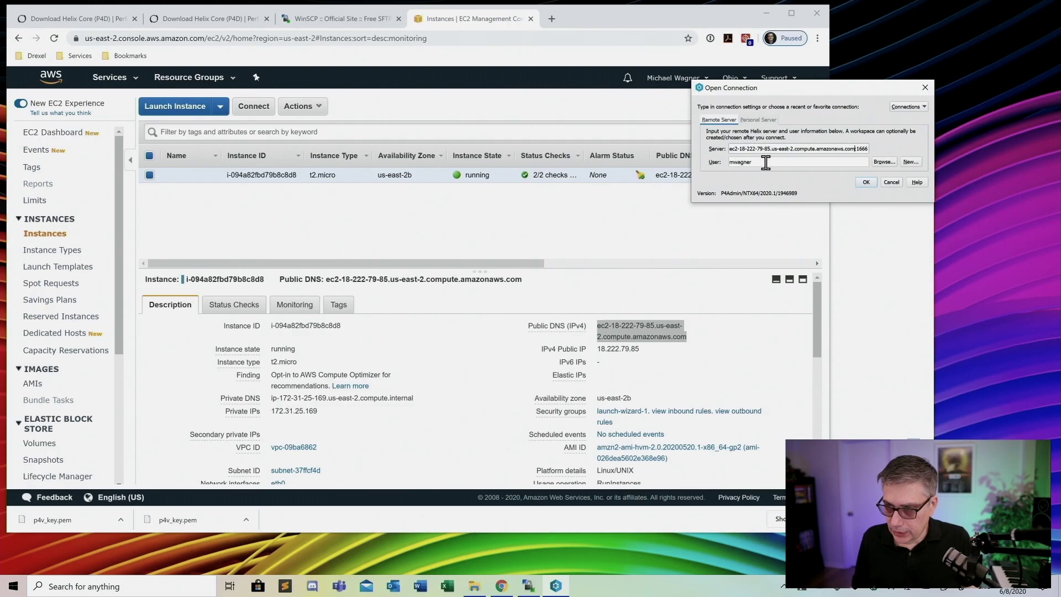
Clear the User field in the Open Connection dialog
drag(766, 163, 734, 163)
key(BackSpace)
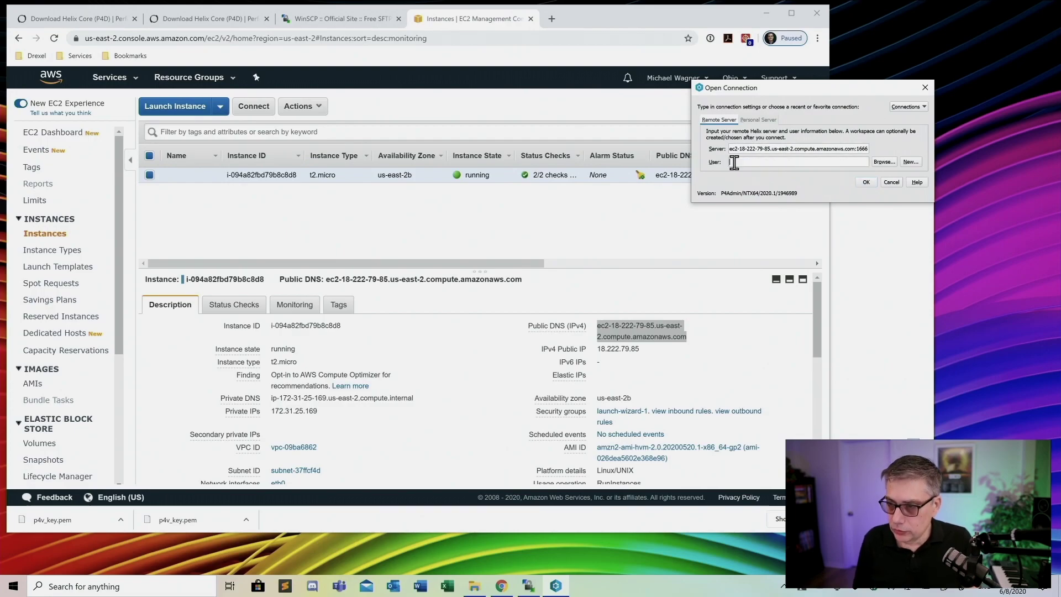
drag(806, 90, 450, 127)
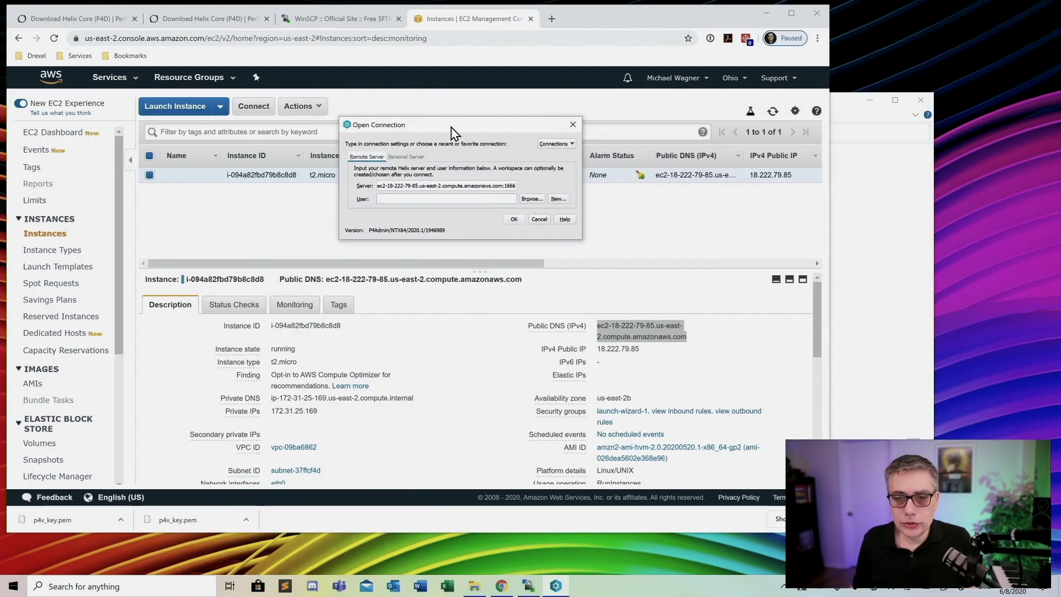
Start a new user with login testuser and full name Test User
click(558, 199)
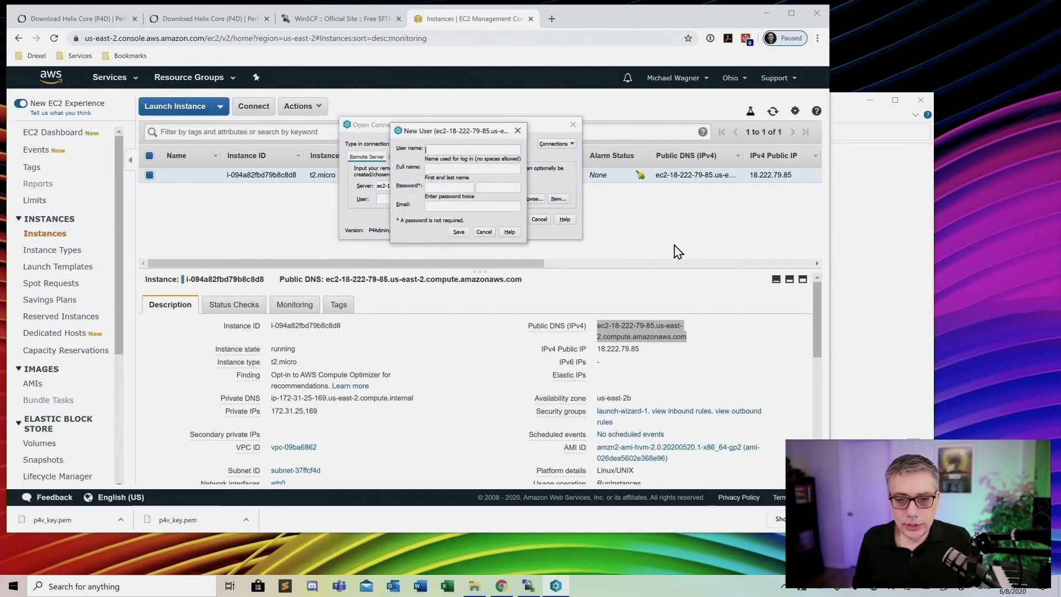
click(467, 149)
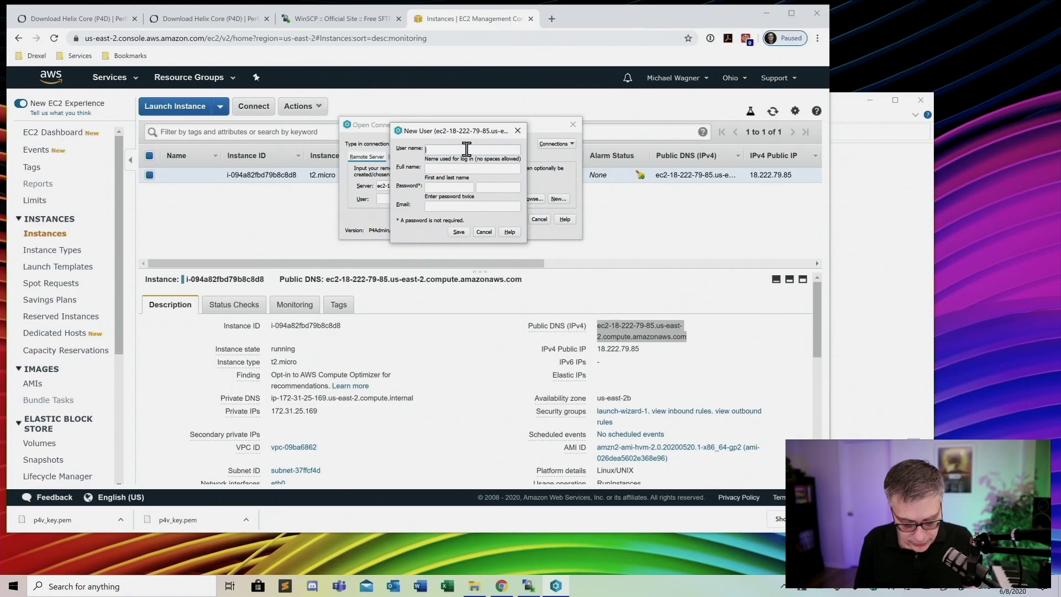
text(testuser)
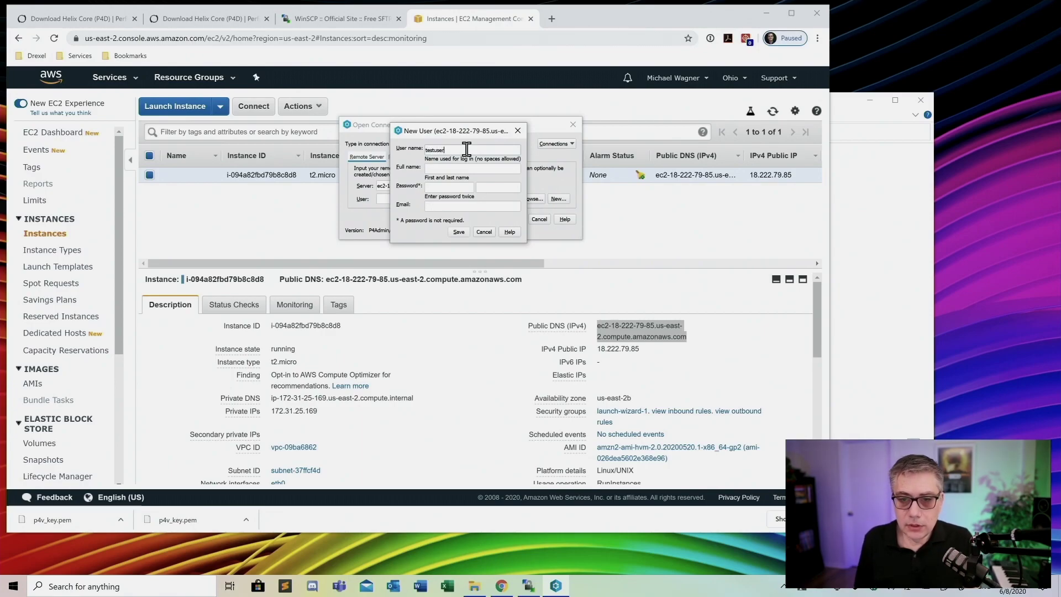
click(449, 169)
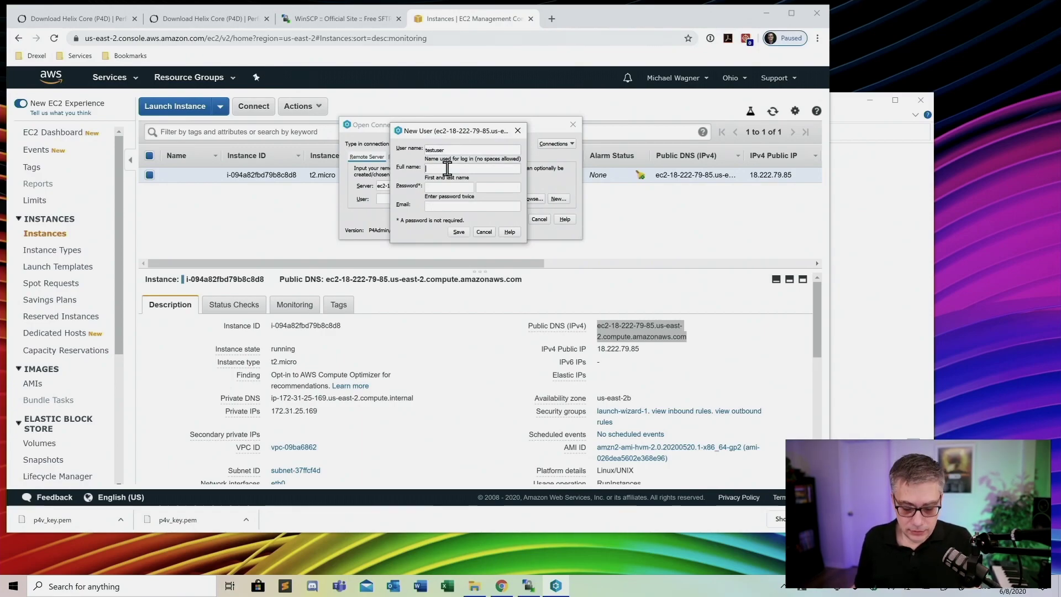
text(Test)
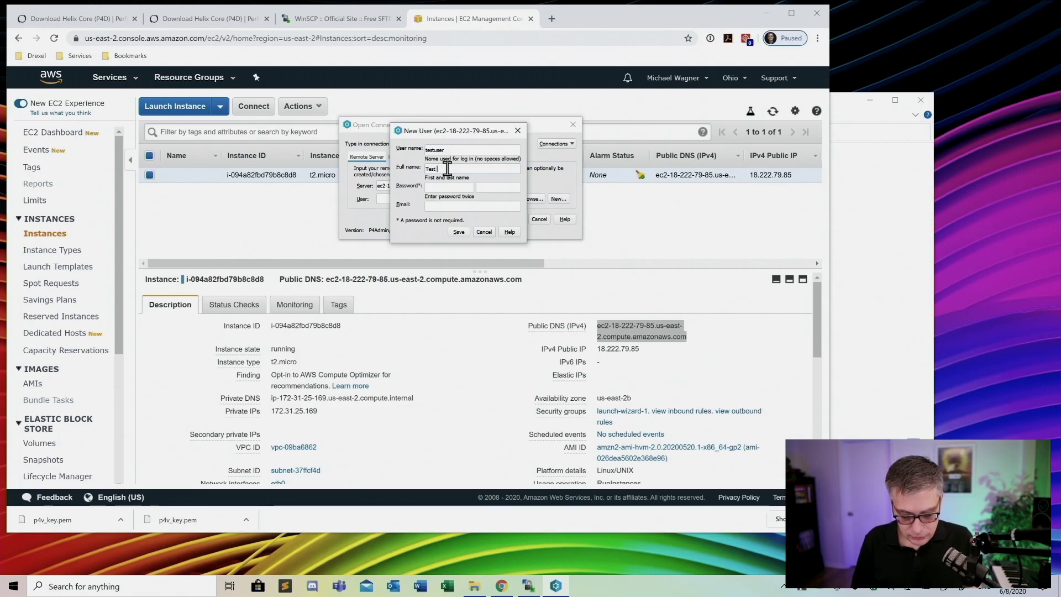
text( User)
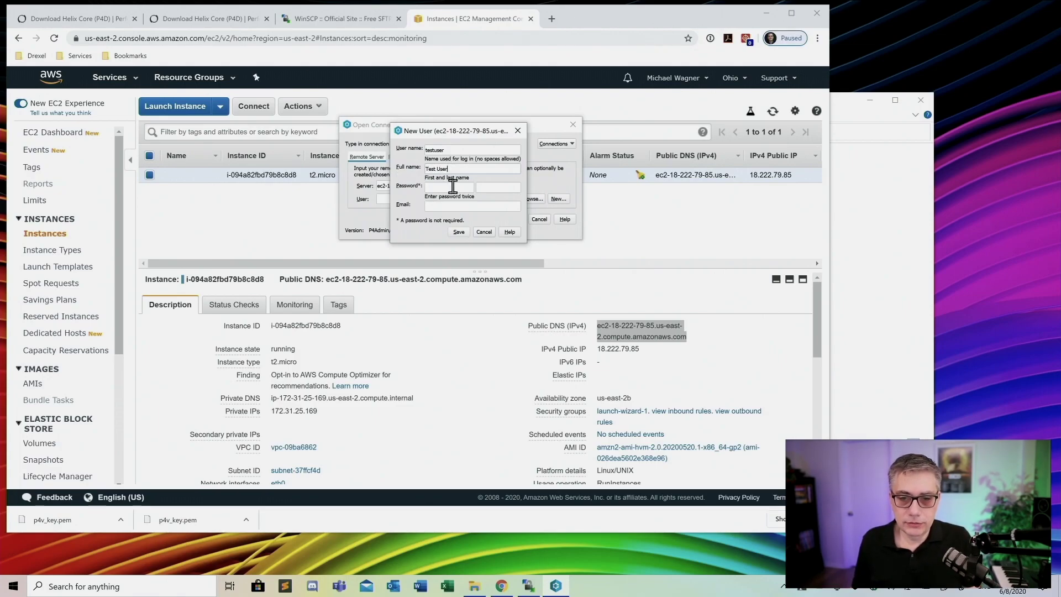
Enter the password, confirm it, add the e-mail address, save, and connect as testuser
click(445, 186)
text(te)
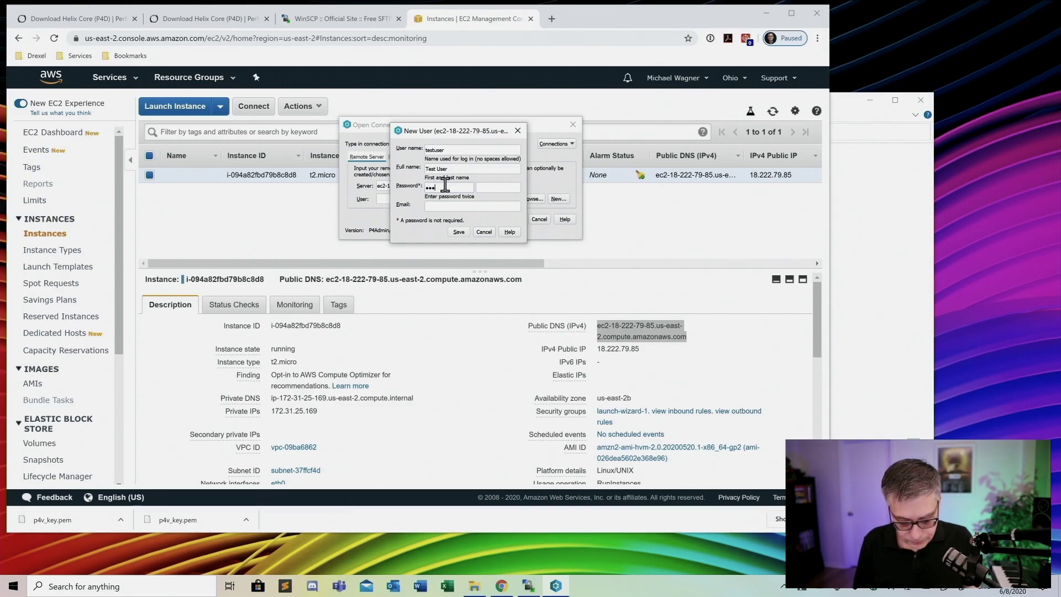
text(sting)
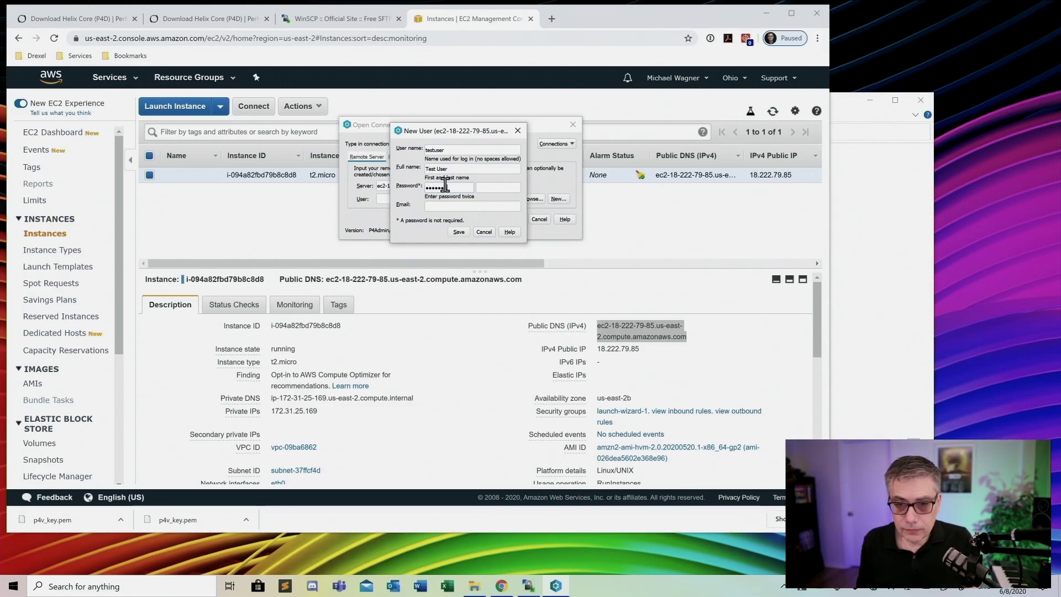
click(500, 187)
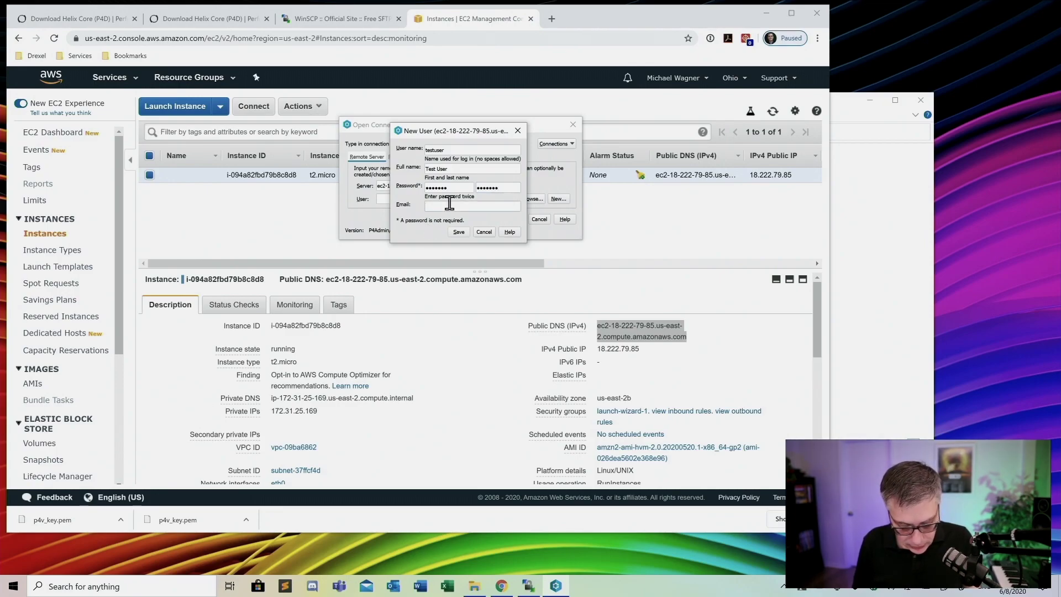
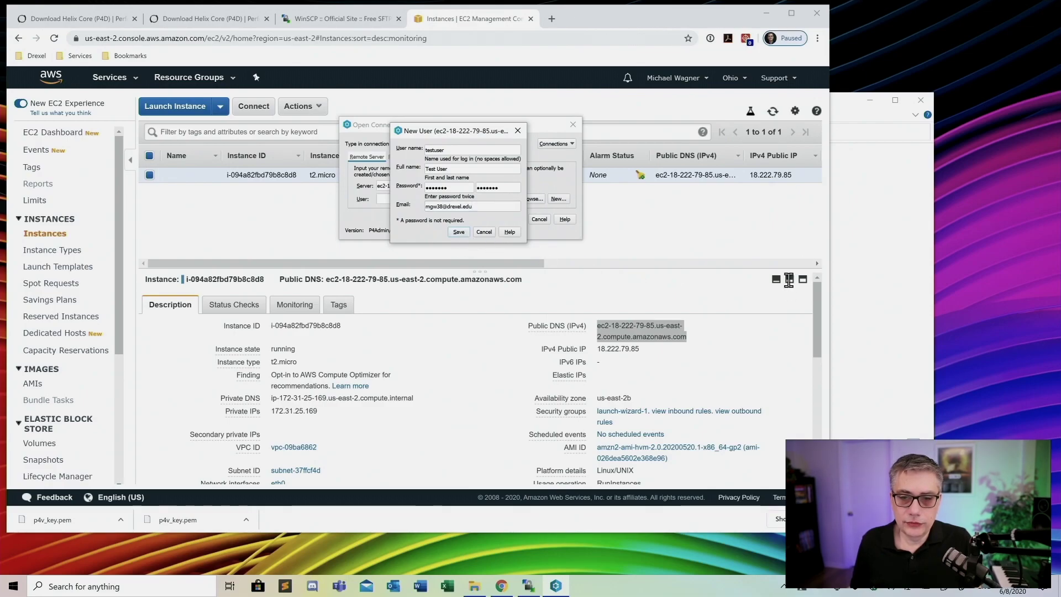
key(Return)
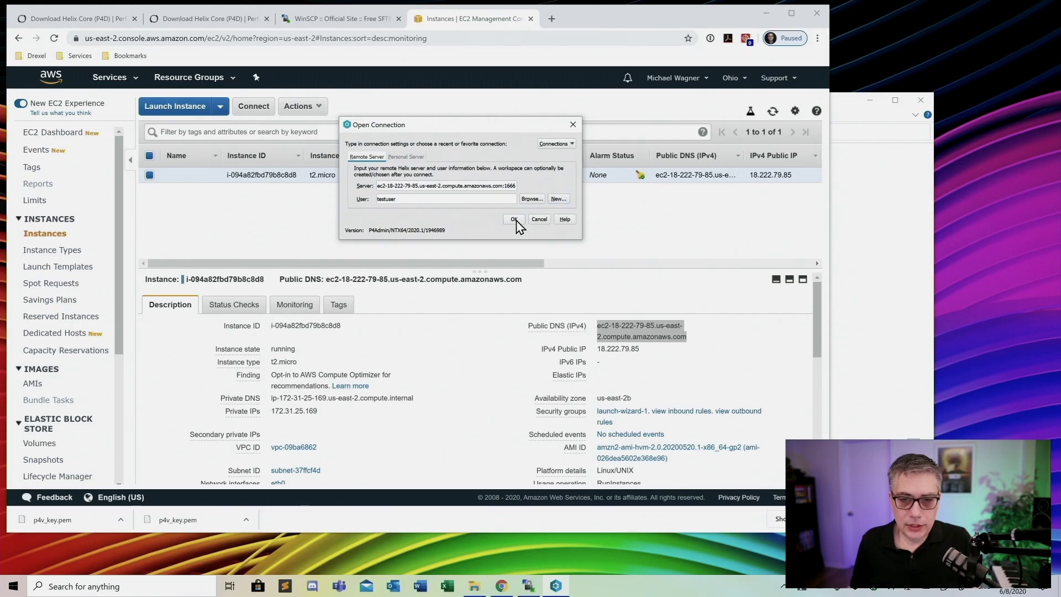
click(514, 220)
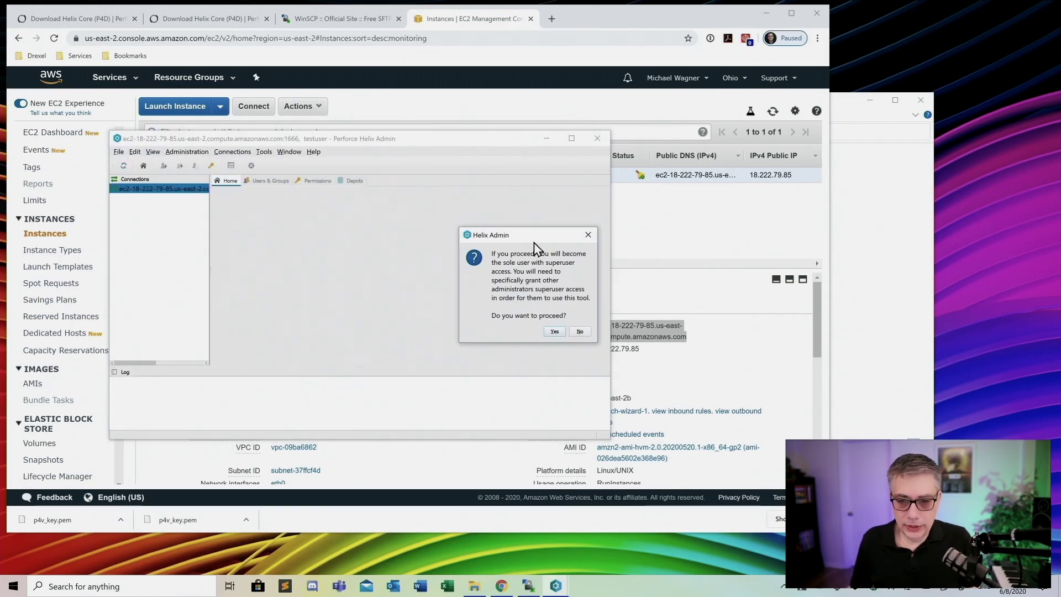
Accept testuser as sole superuser and review the Users & Groups and Permissions tabs
click(554, 332)
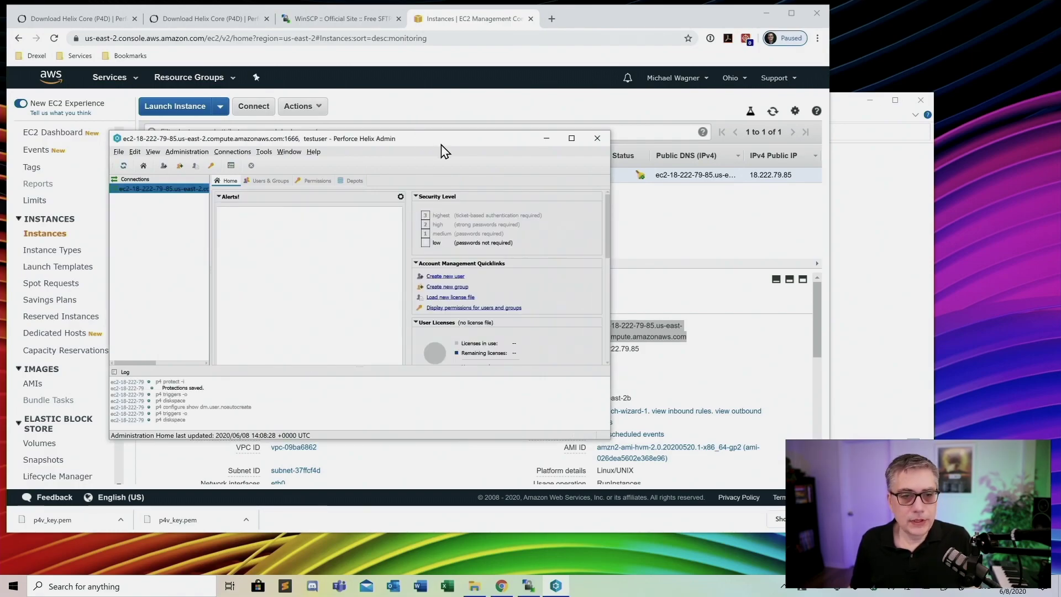
drag(432, 138, 497, 106)
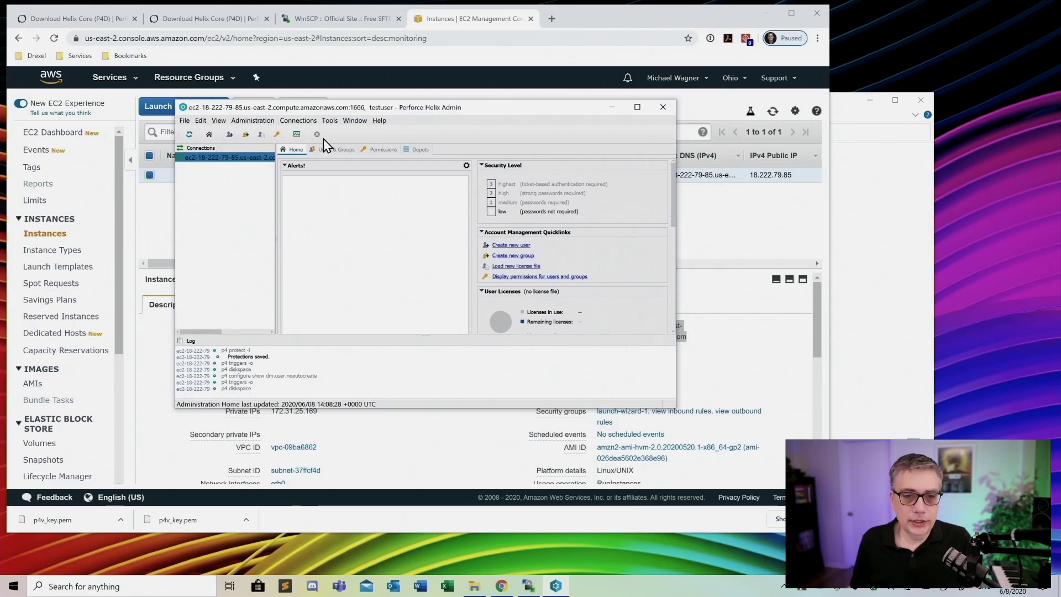
click(333, 152)
click(383, 151)
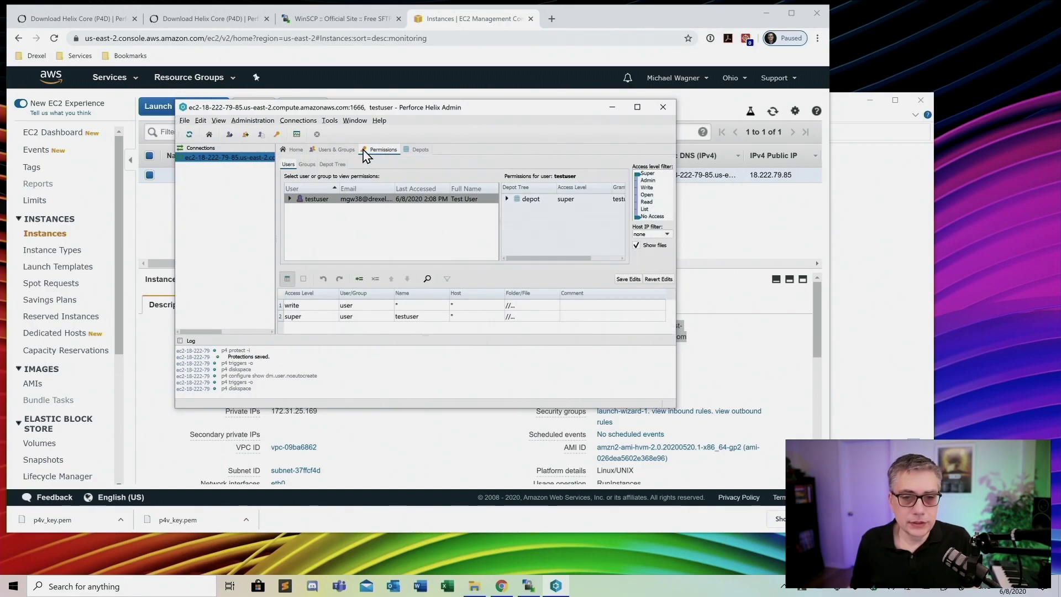
click(337, 150)
click(291, 150)
click(344, 154)
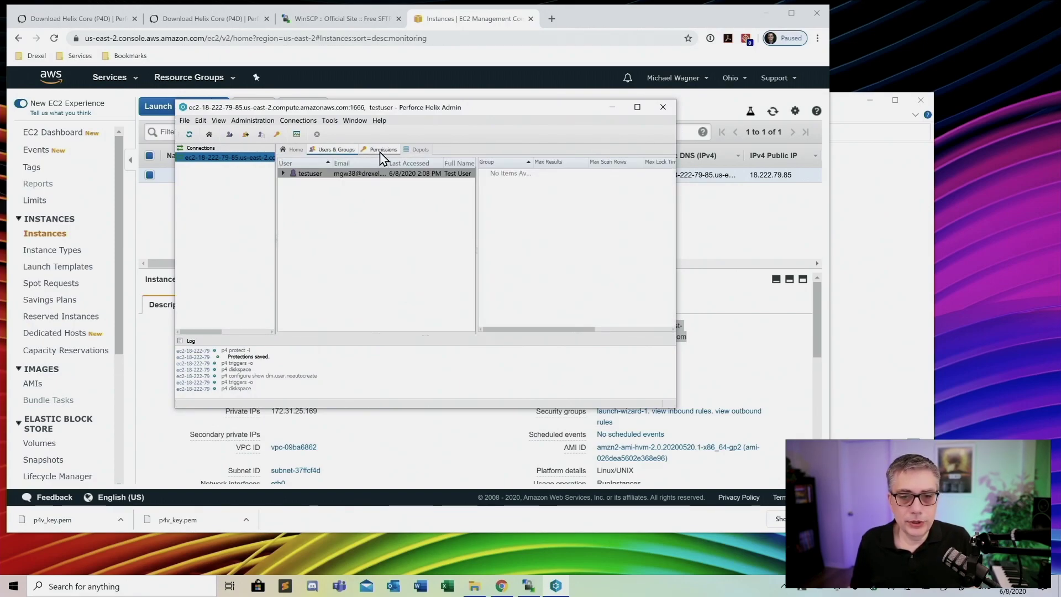
click(381, 150)
click(334, 150)
click(295, 151)
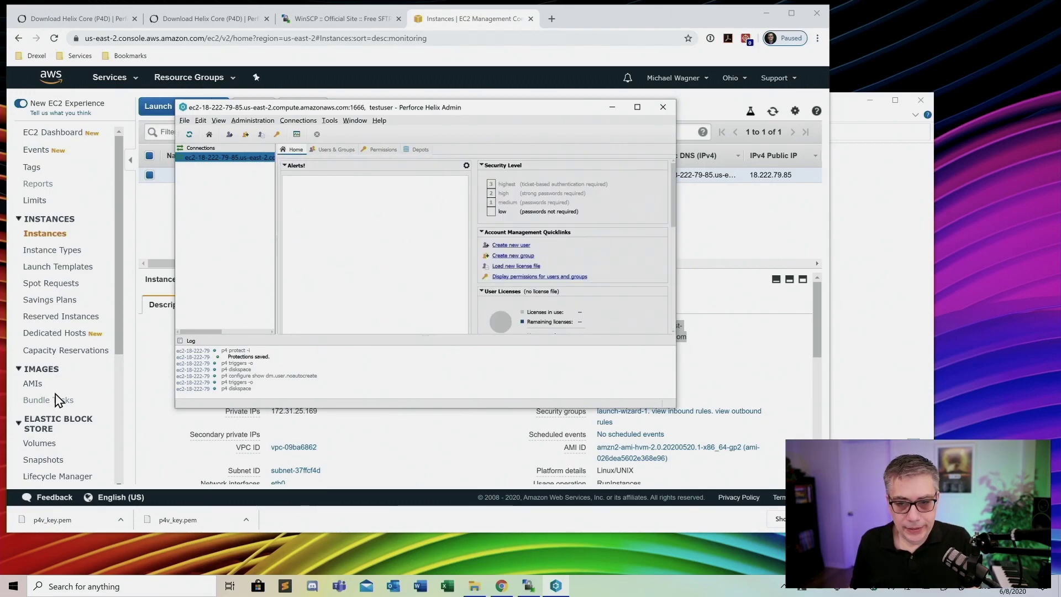
click(19, 591)
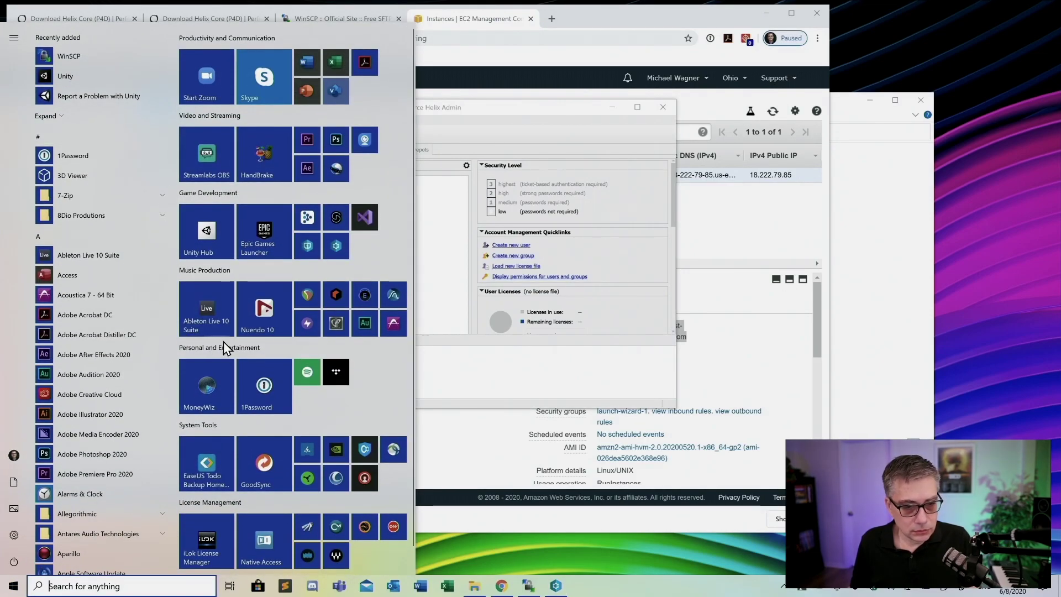
Launch P4V and set Server to the EC2 public hostname with user testuser
click(318, 238)
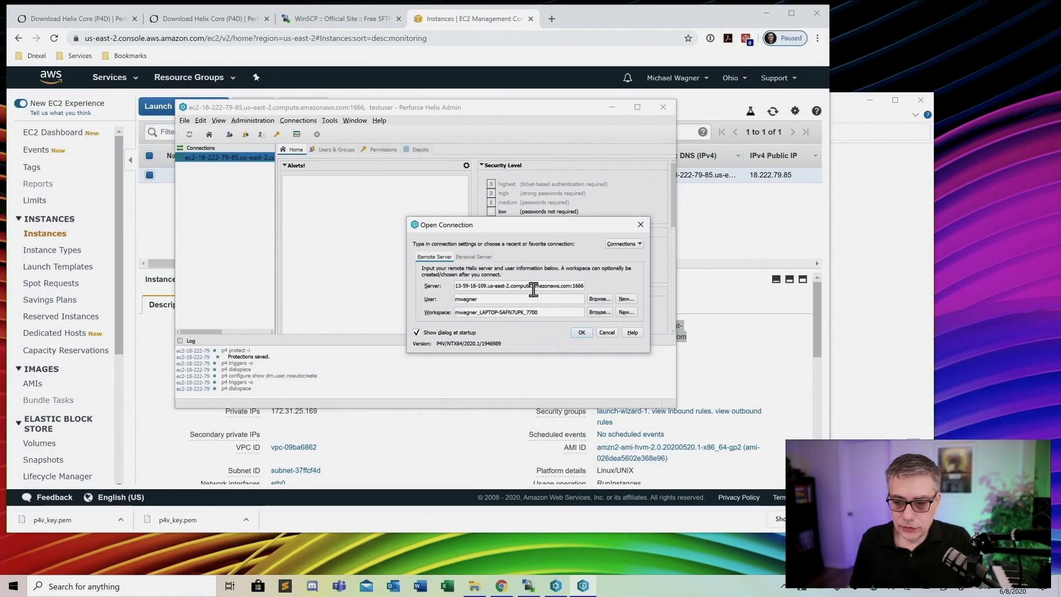
drag(569, 287, 315, 289)
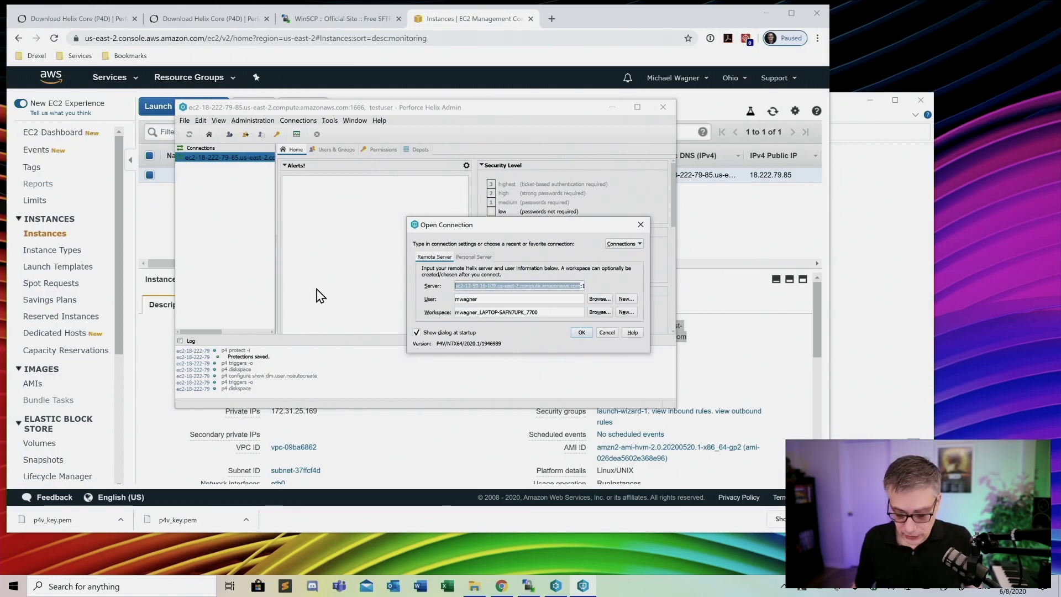
key(BackSpace)
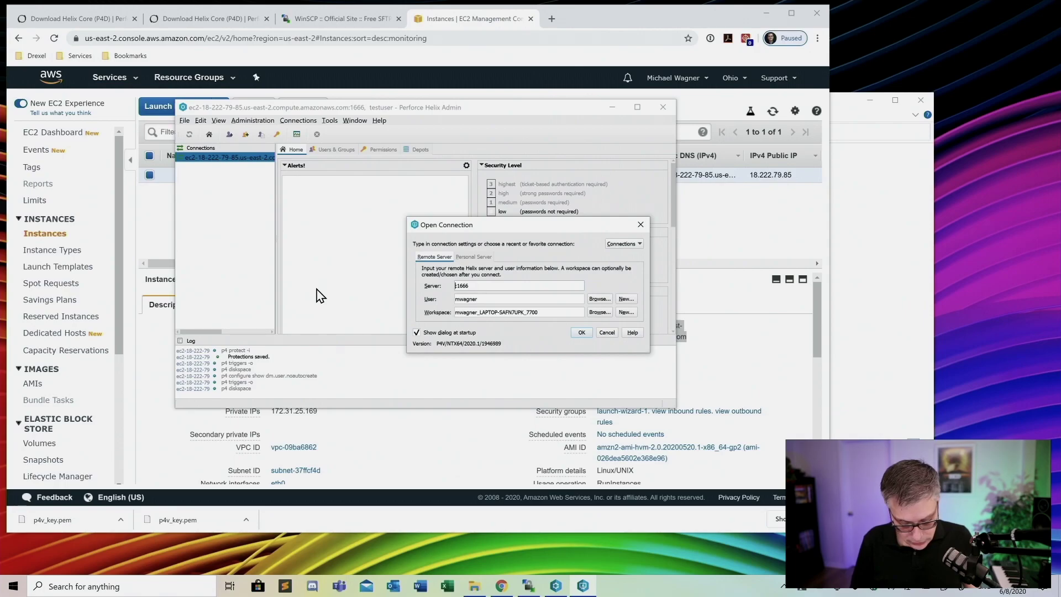
text(ec2-18-222-79-85.us-east-2.compute.amazonaws.com)
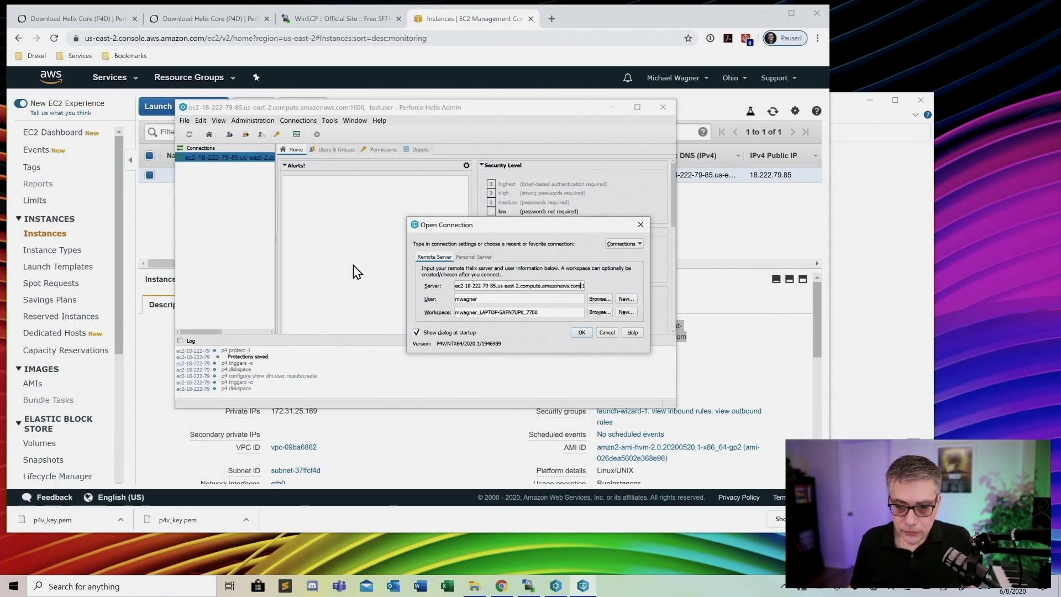
drag(485, 300, 443, 308)
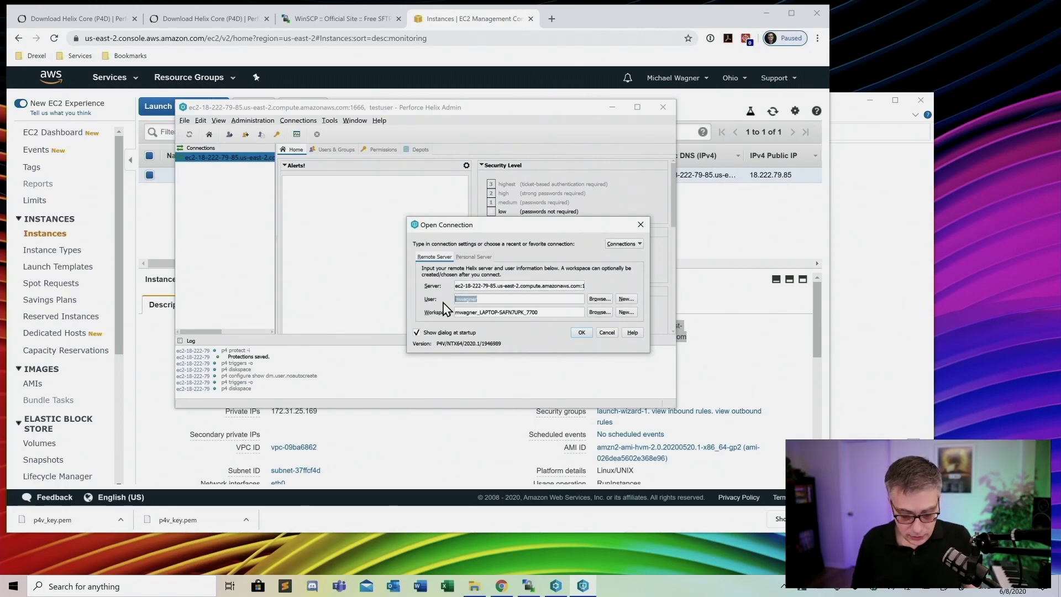
text(test)
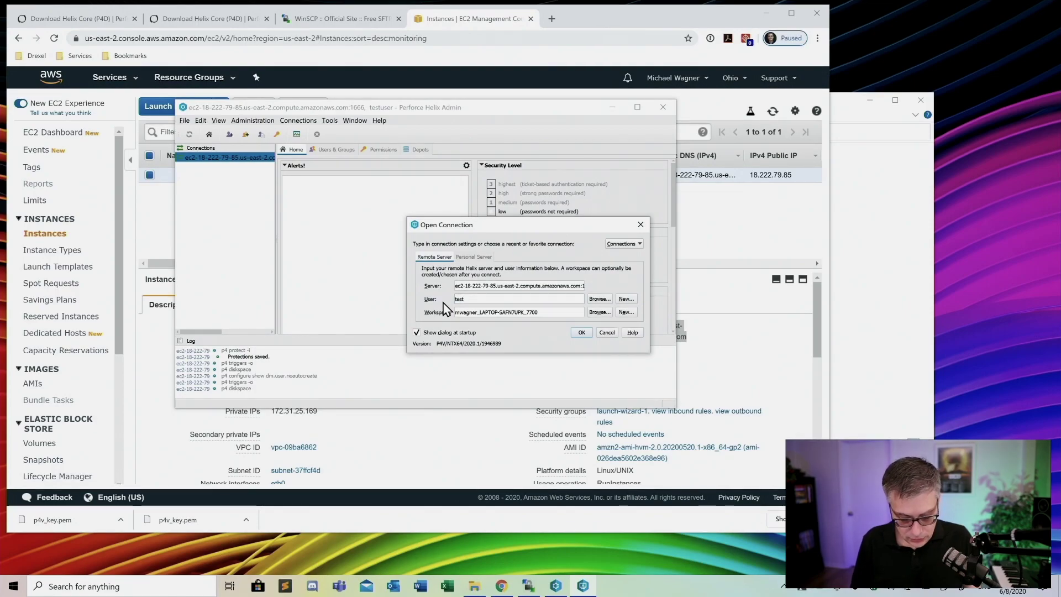
text(user)
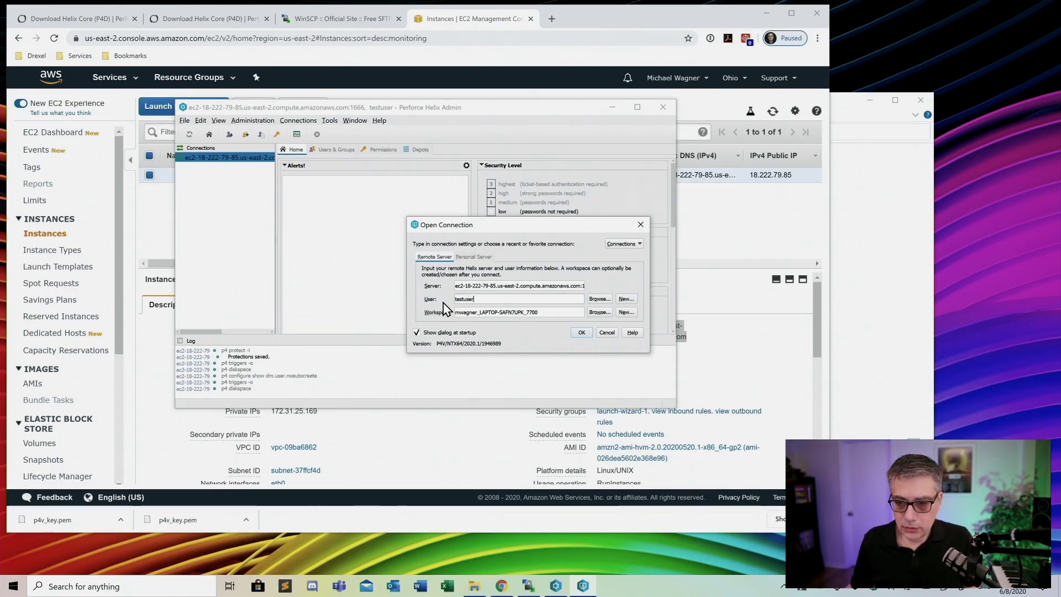
click(600, 298)
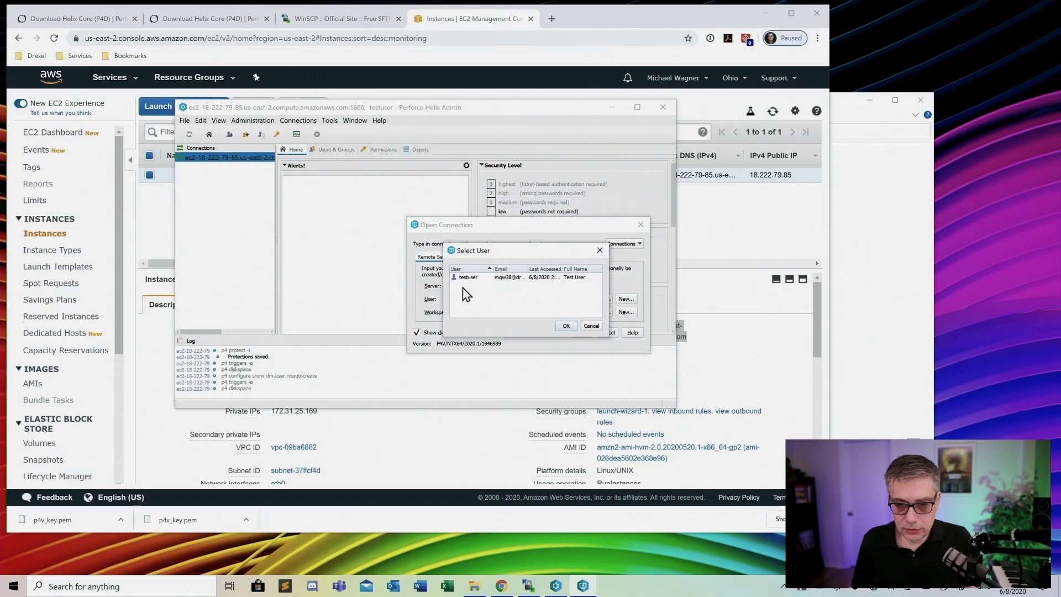
click(480, 278)
click(567, 326)
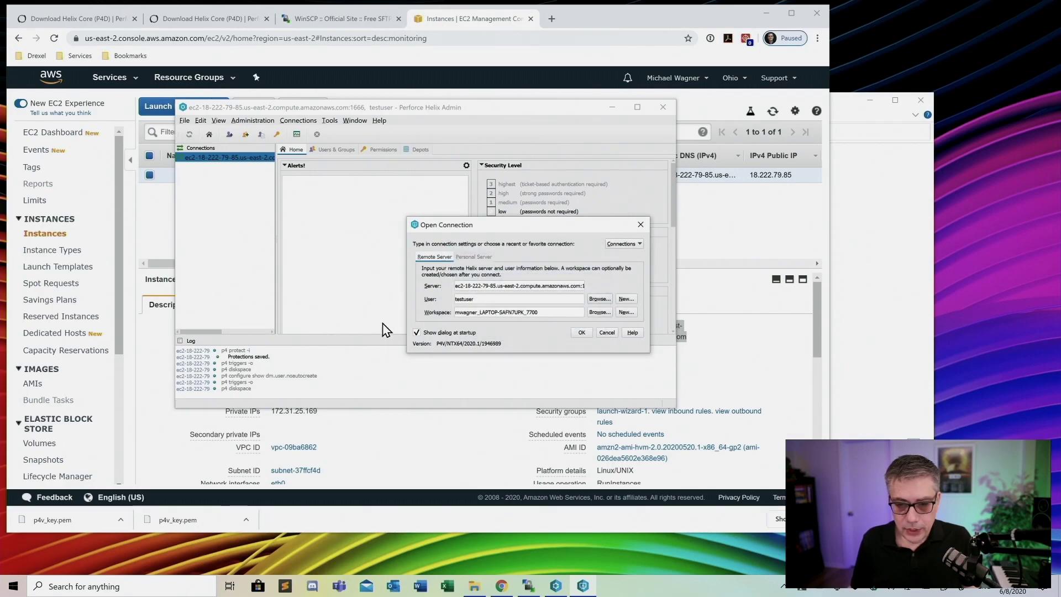
Rename the workspace to testuser_LAPTOP-SAFN7UPK_7700 and start creating it as new
drag(478, 314, 440, 314)
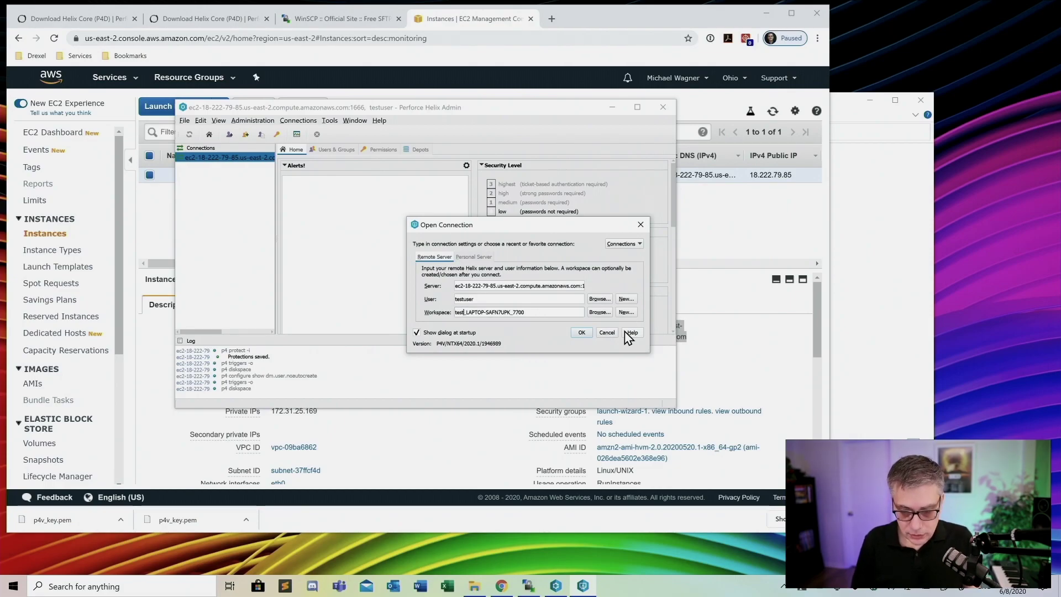
text(testuser)
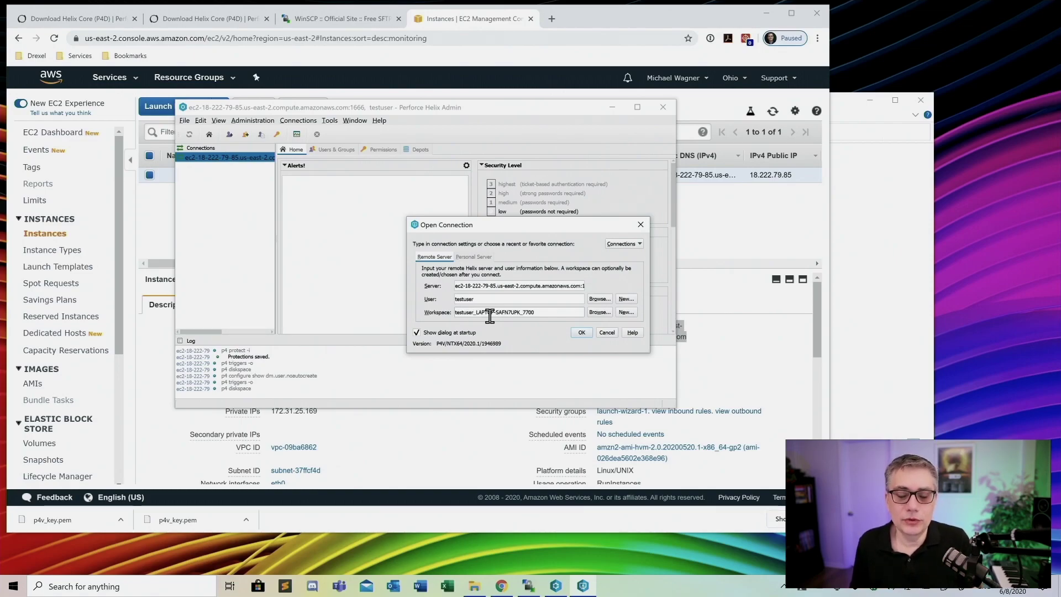
click(585, 338)
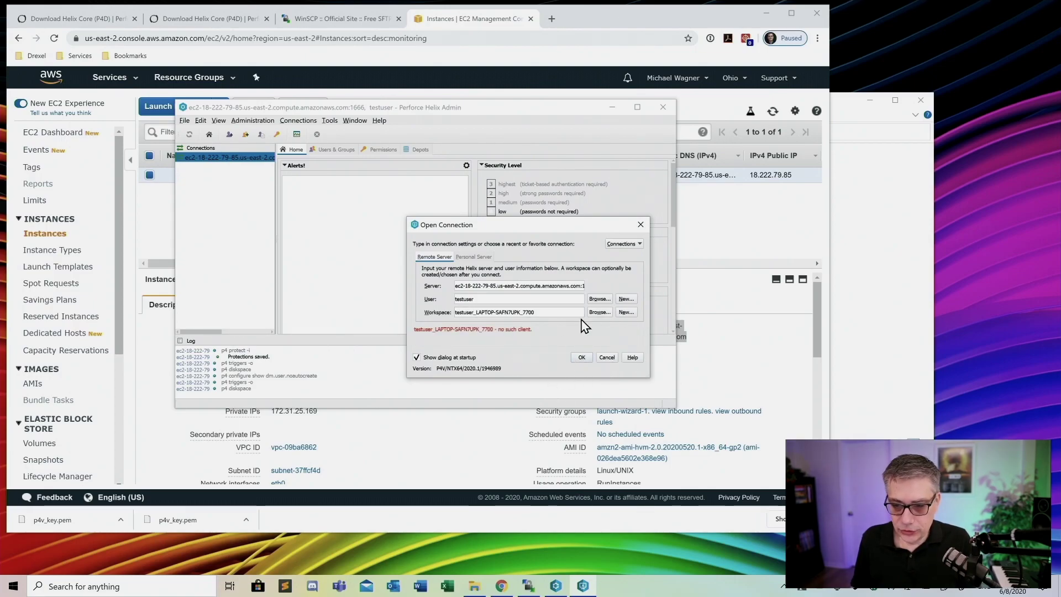
click(627, 313)
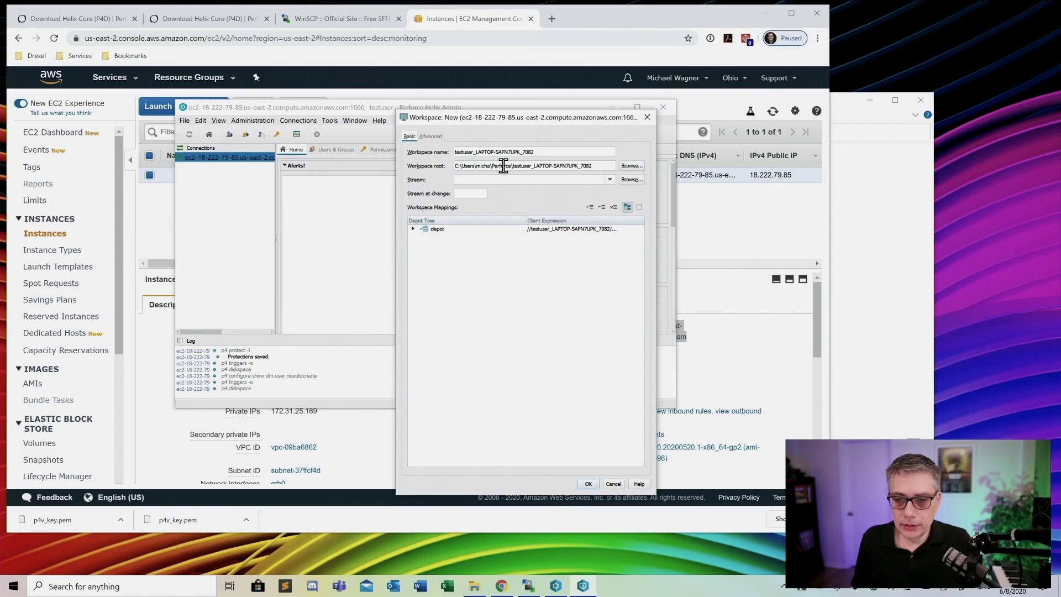
Root the new testuser workspace at C:\Perforce, save it, and keep the existing folder
click(632, 166)
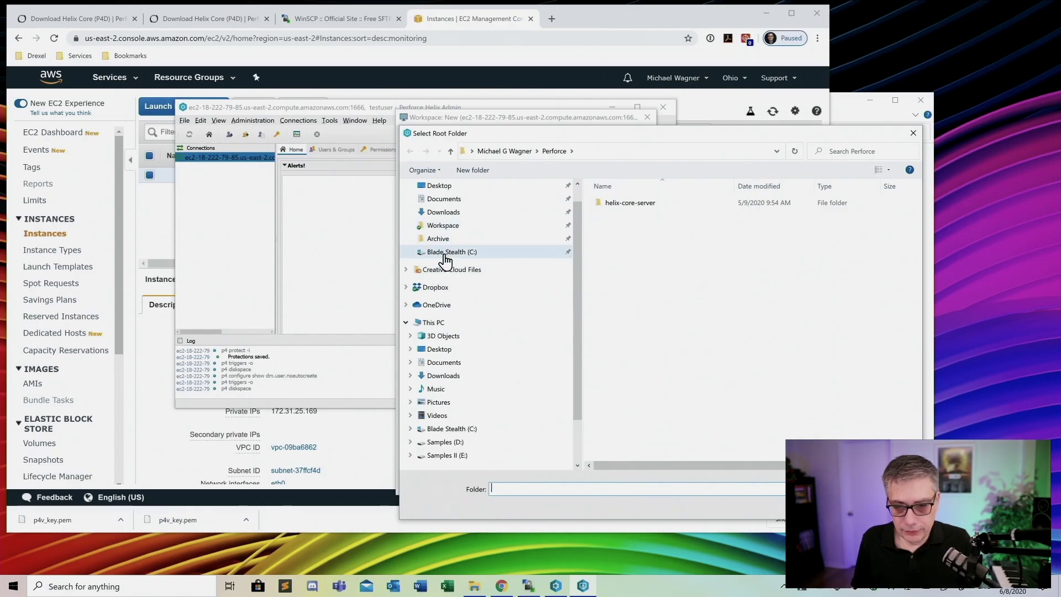
click(445, 252)
click(618, 226)
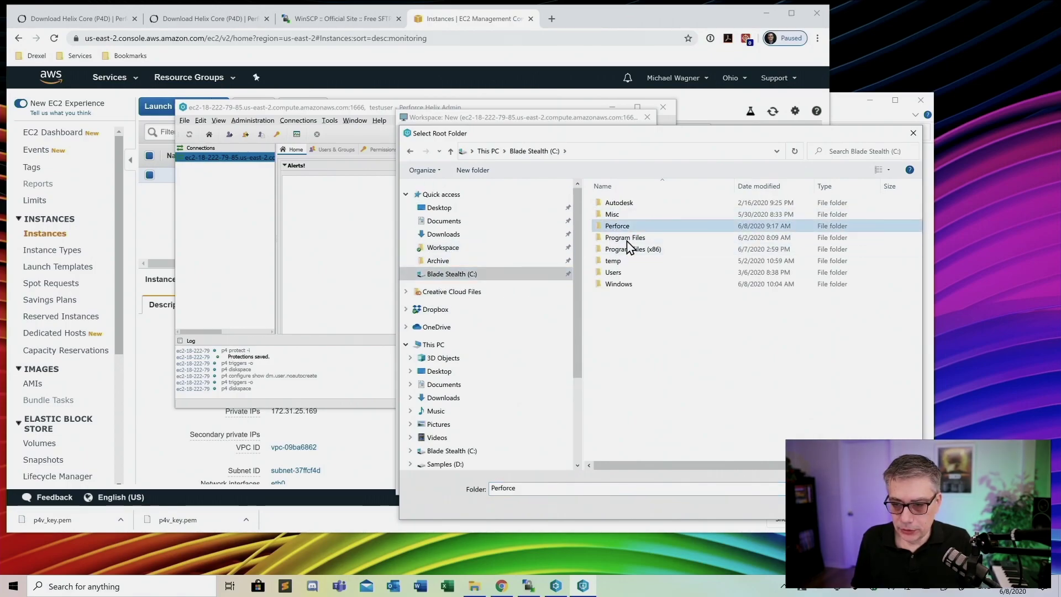
click(829, 507)
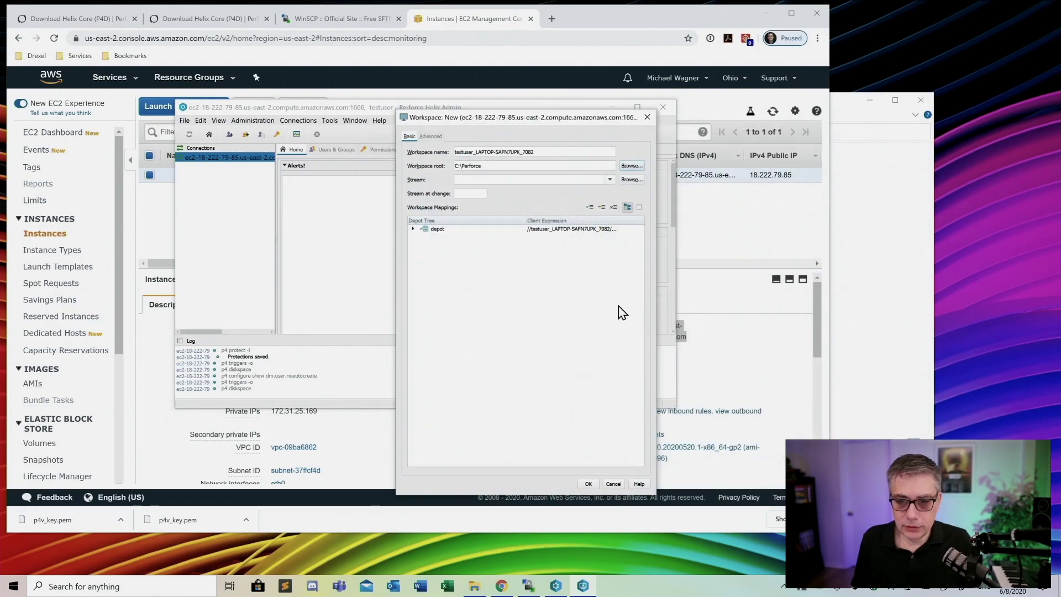
click(589, 484)
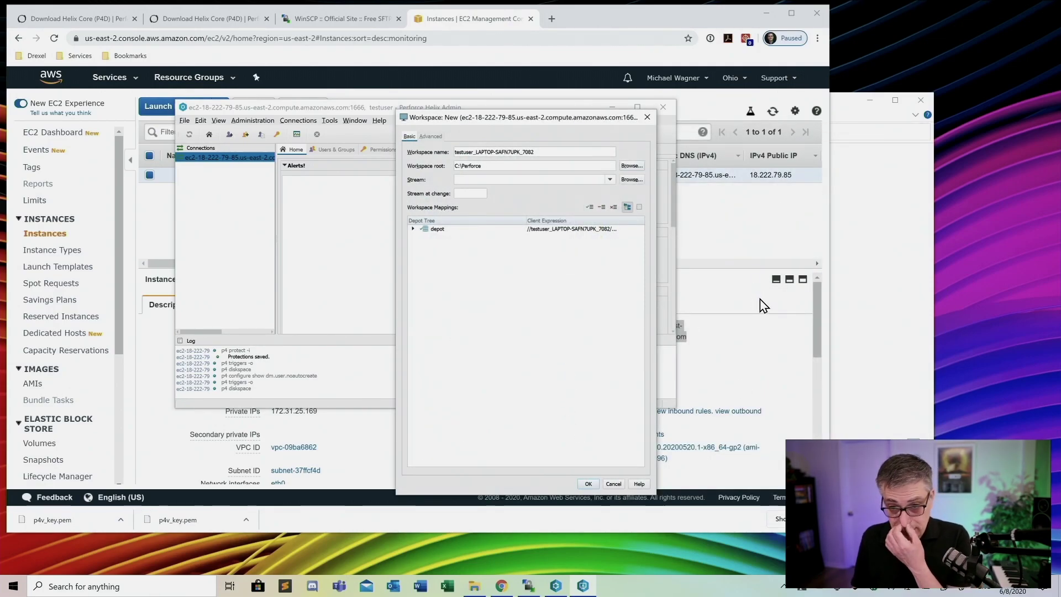
click(590, 484)
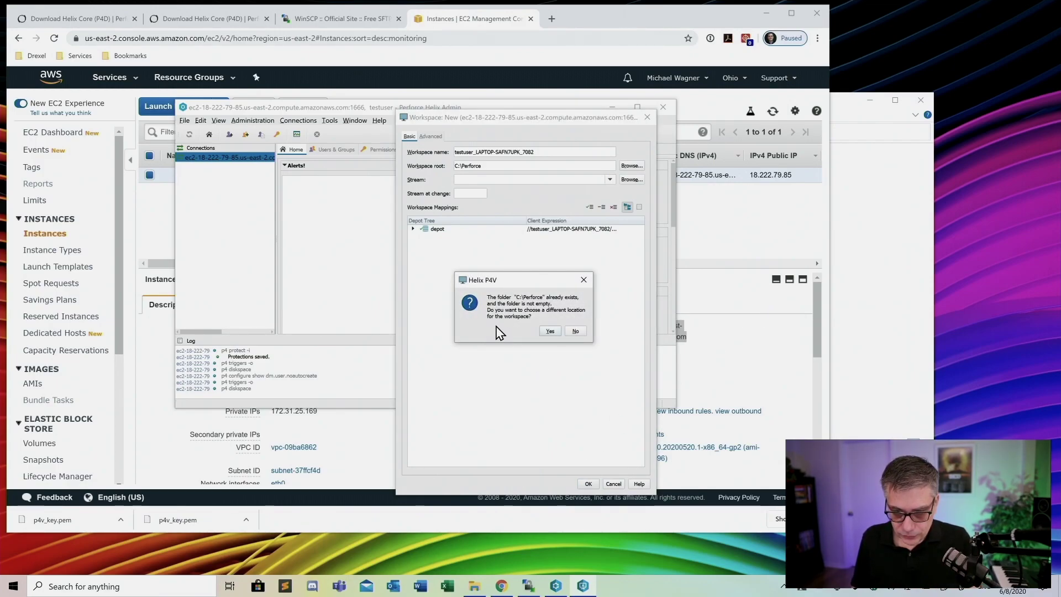
click(577, 332)
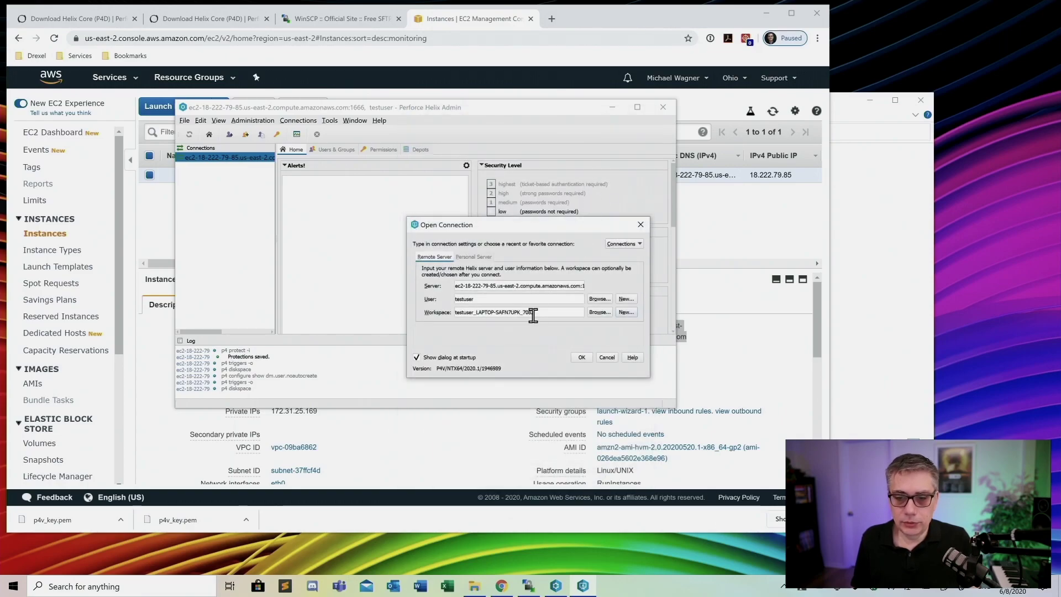
Connect with the new workspace and dismiss the Add Files Wizard
click(582, 359)
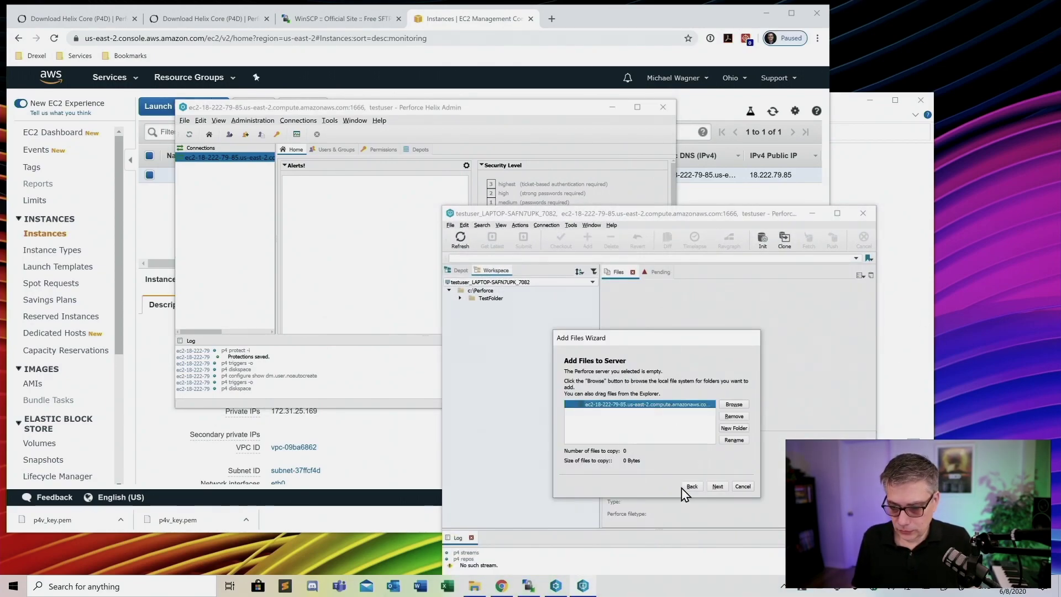
click(743, 487)
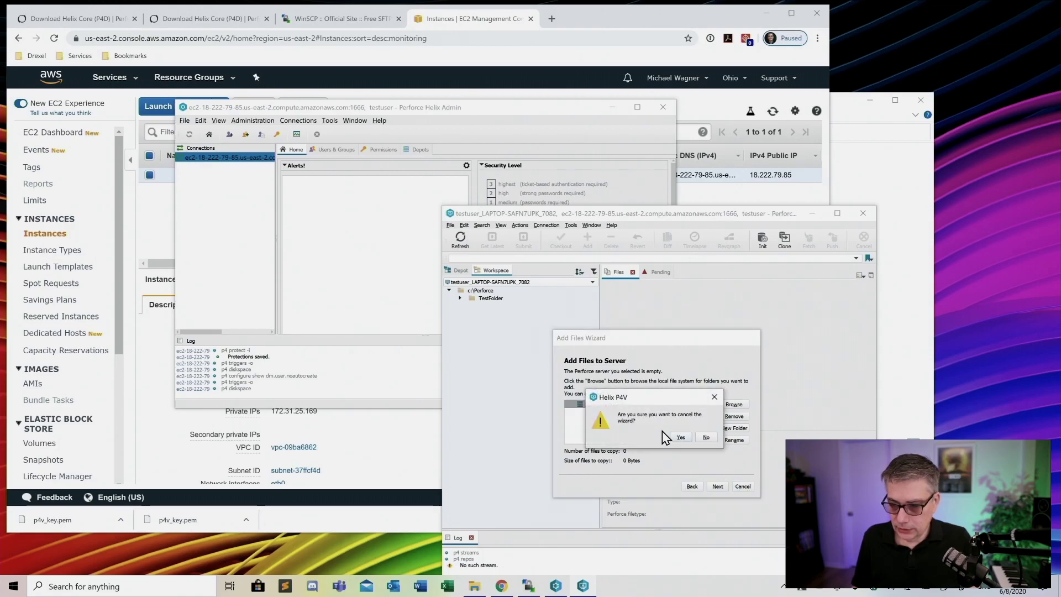
click(682, 437)
drag(688, 217, 427, 117)
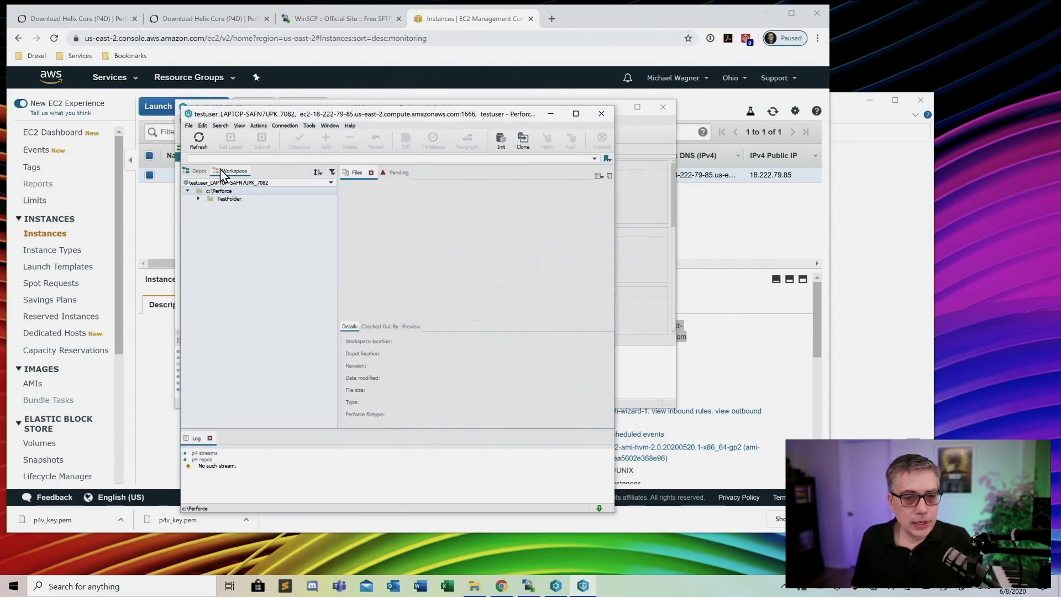
Mark TestFolder's TestFile.txt for add in the default changelist
click(189, 170)
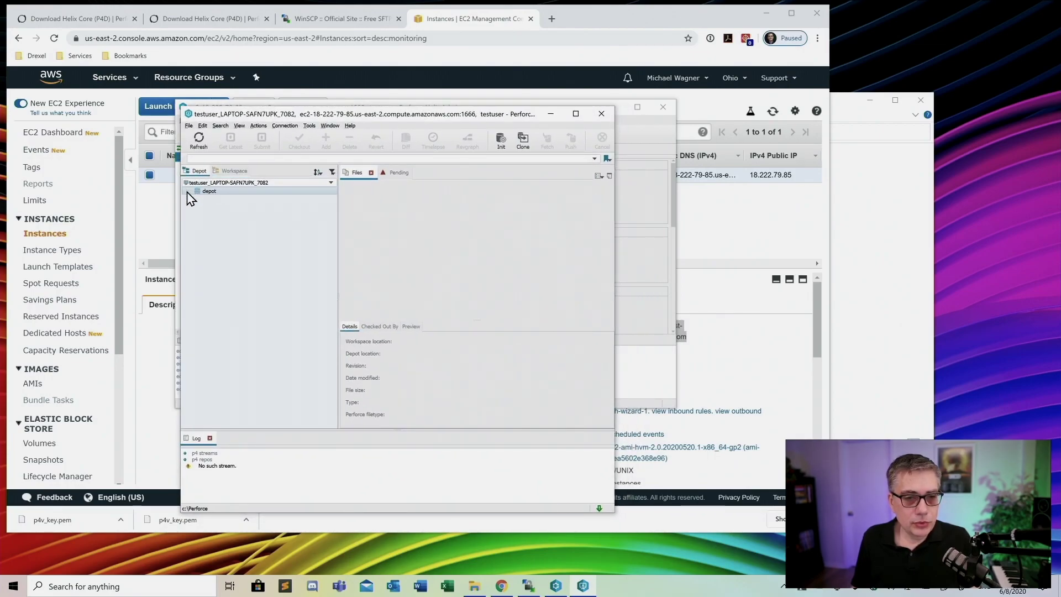
click(232, 171)
click(226, 199)
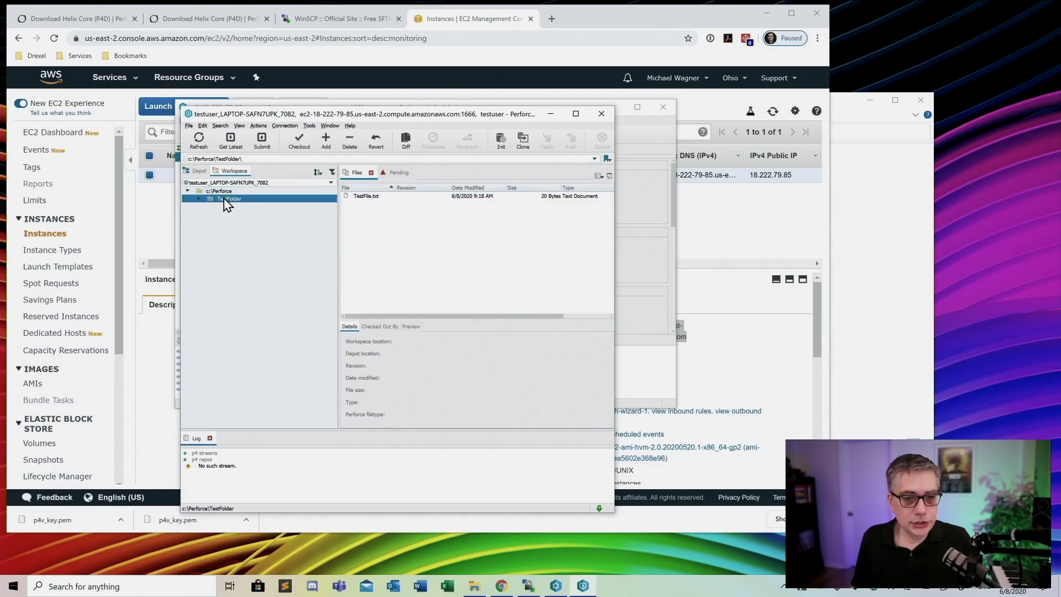
right_click(227, 200)
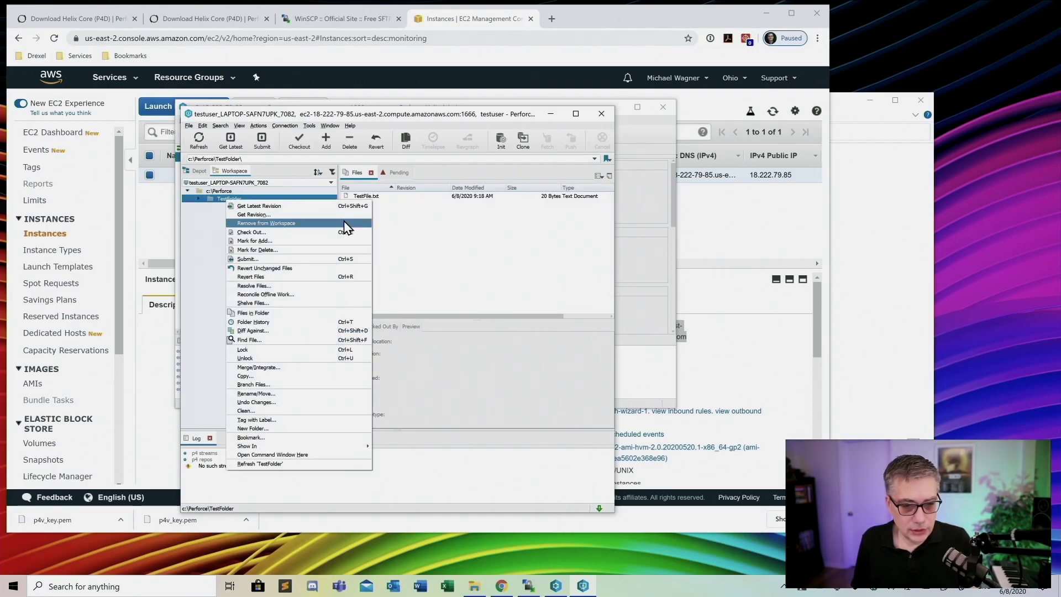
click(288, 242)
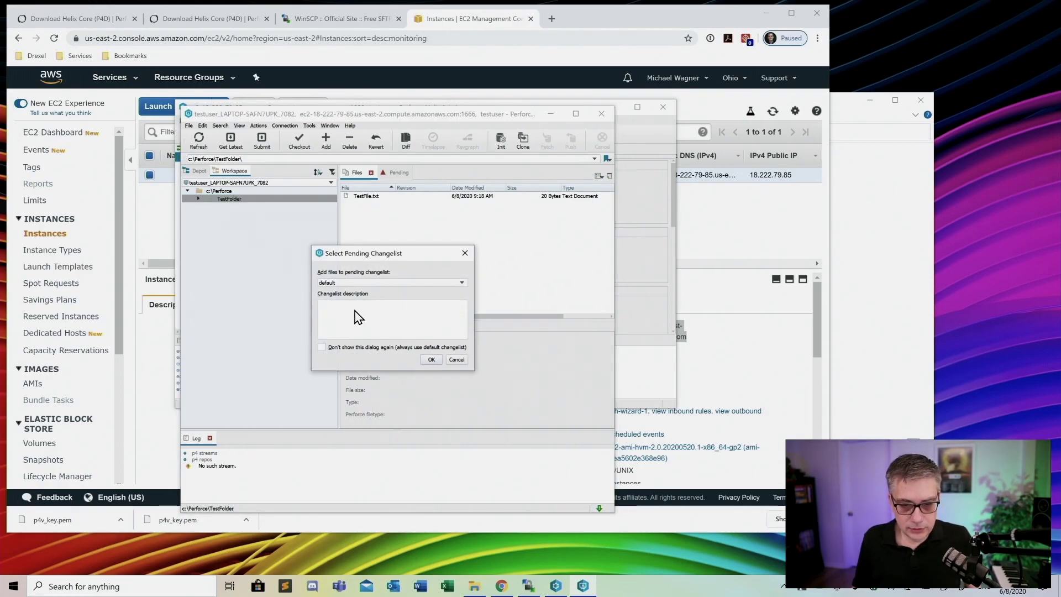
click(433, 360)
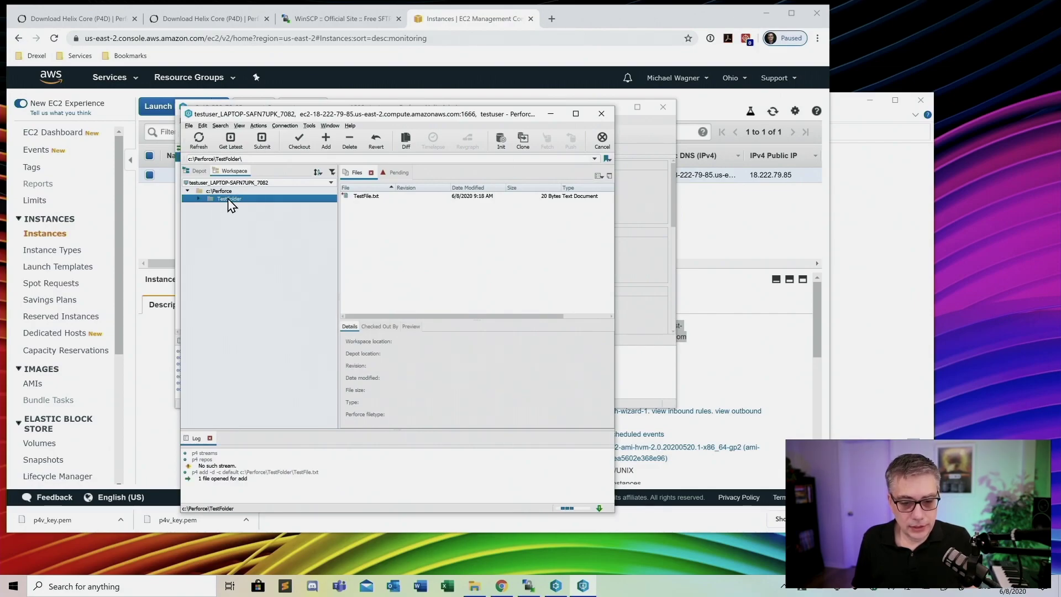
Submit TestFolder's pending change with the description 'Test'
click(210, 193)
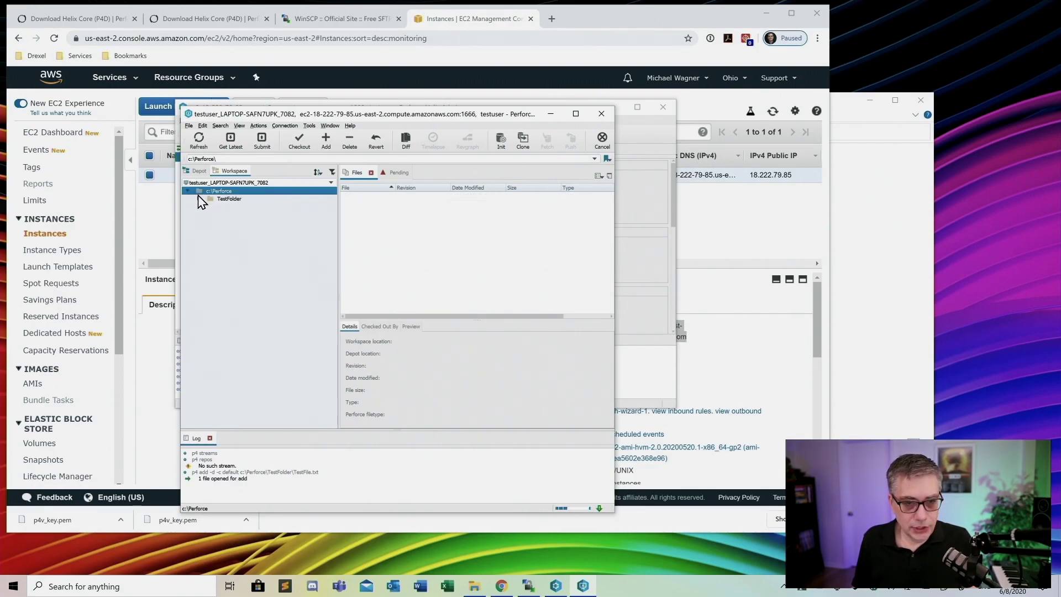
click(223, 199)
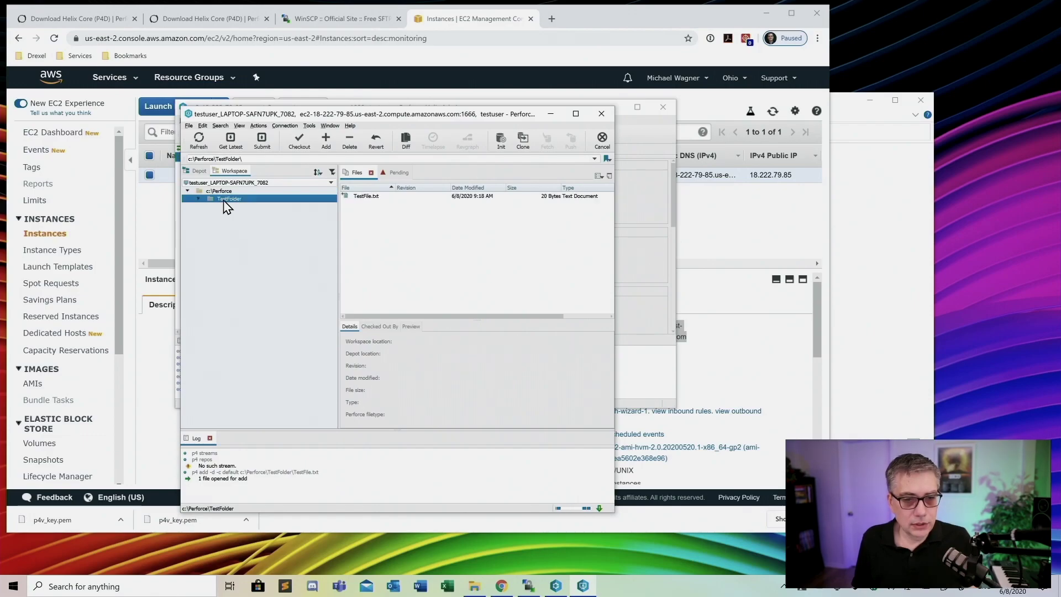
right_click(216, 204)
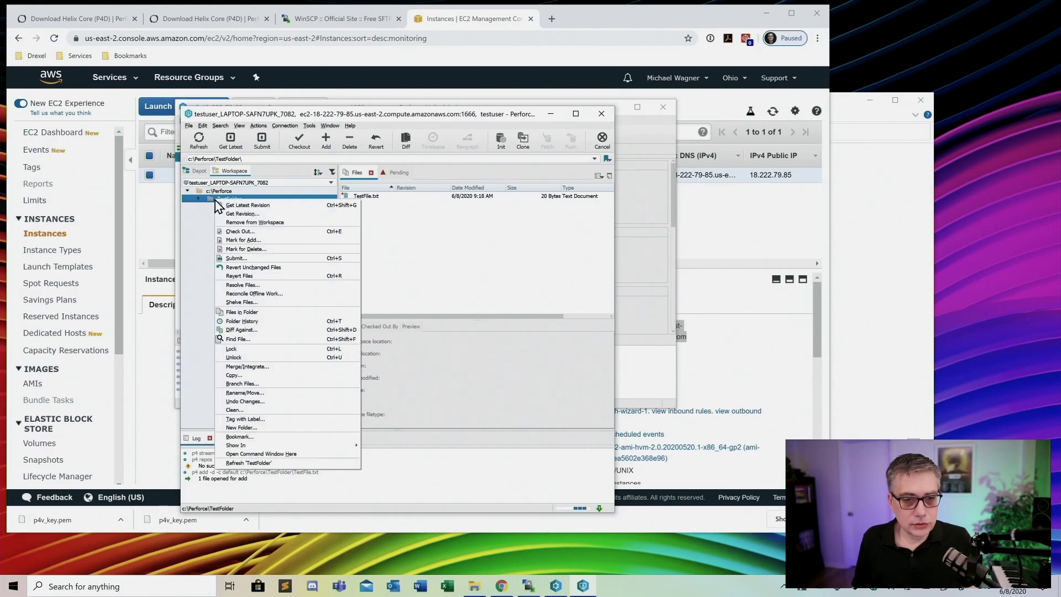
click(259, 258)
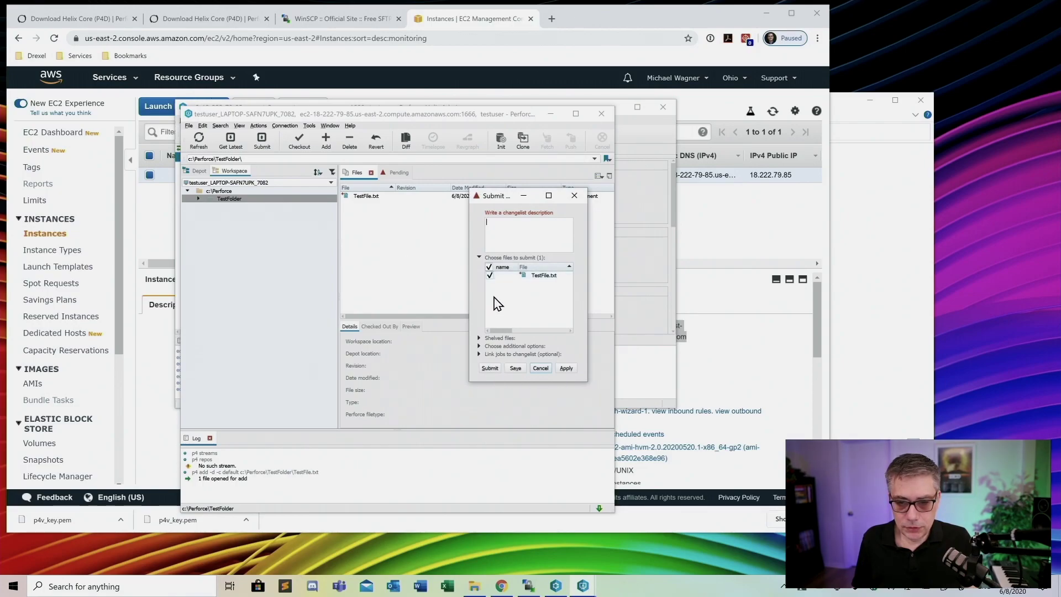
text(Test)
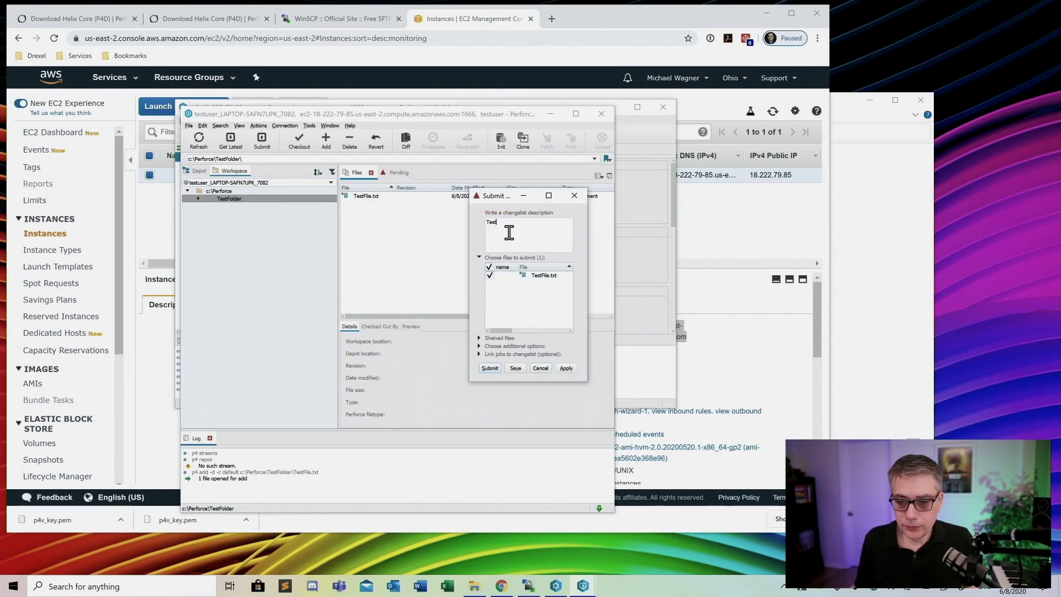
click(489, 368)
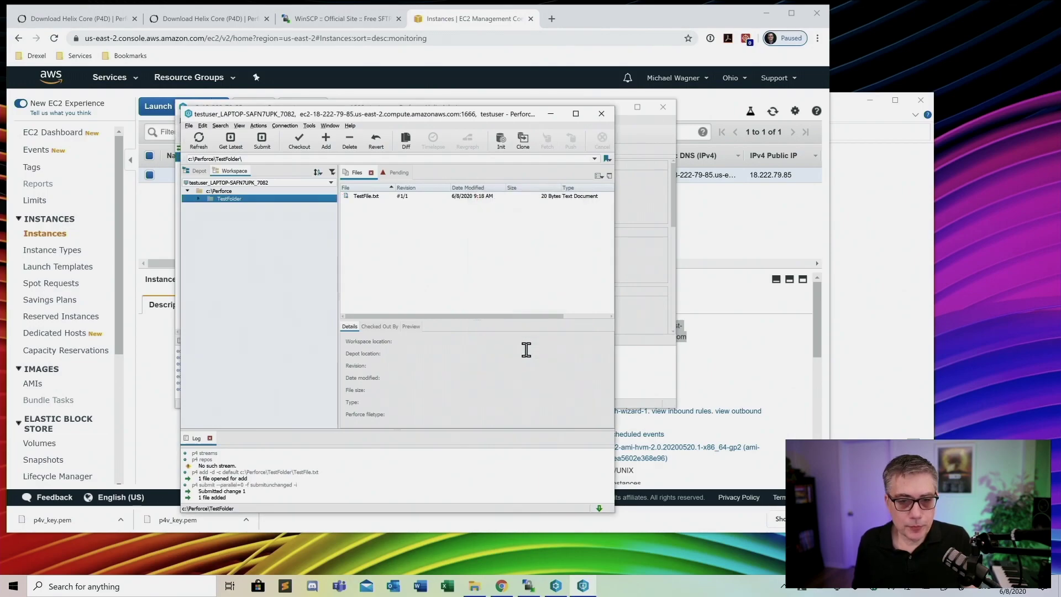
Show TestFile.txt revision details under TestFolder in P4V's depot tree
click(194, 171)
click(199, 198)
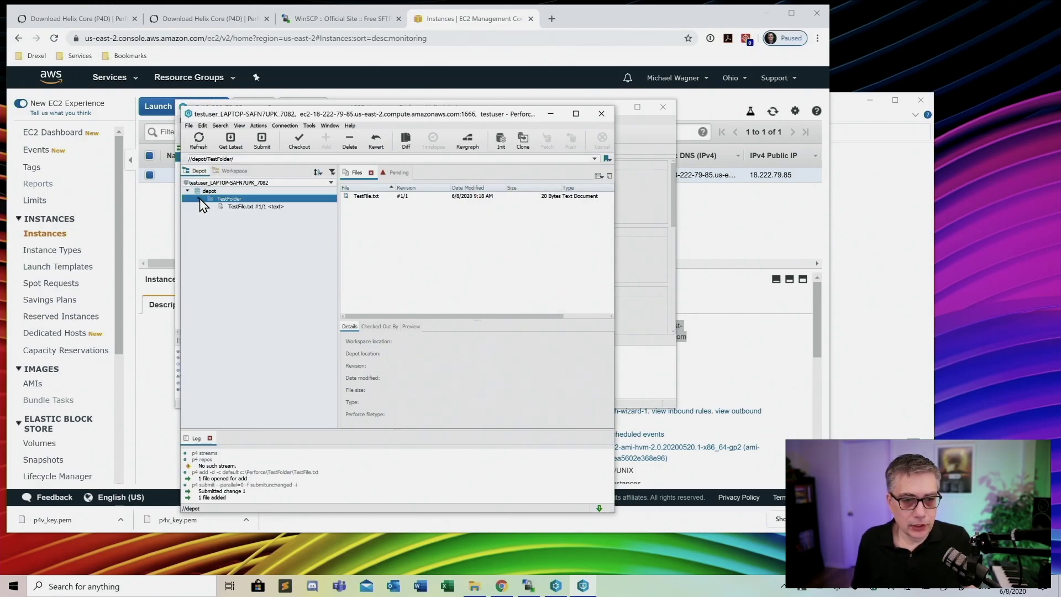
click(263, 207)
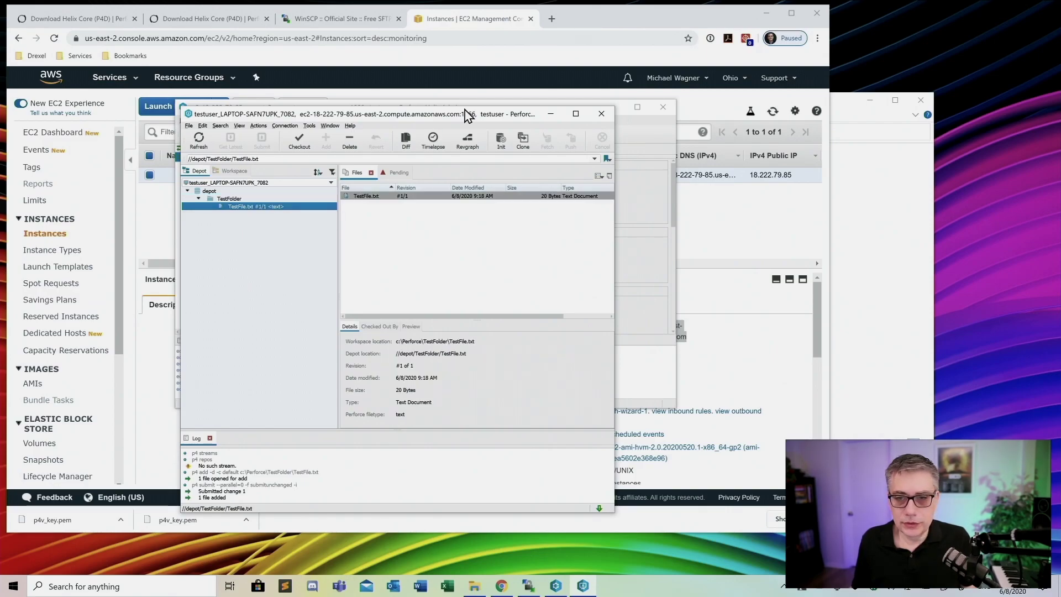
drag(467, 115, 889, 190)
In Helix Admin's Depots view, expand depot > TestFolder to find TestFile.txt
click(372, 278)
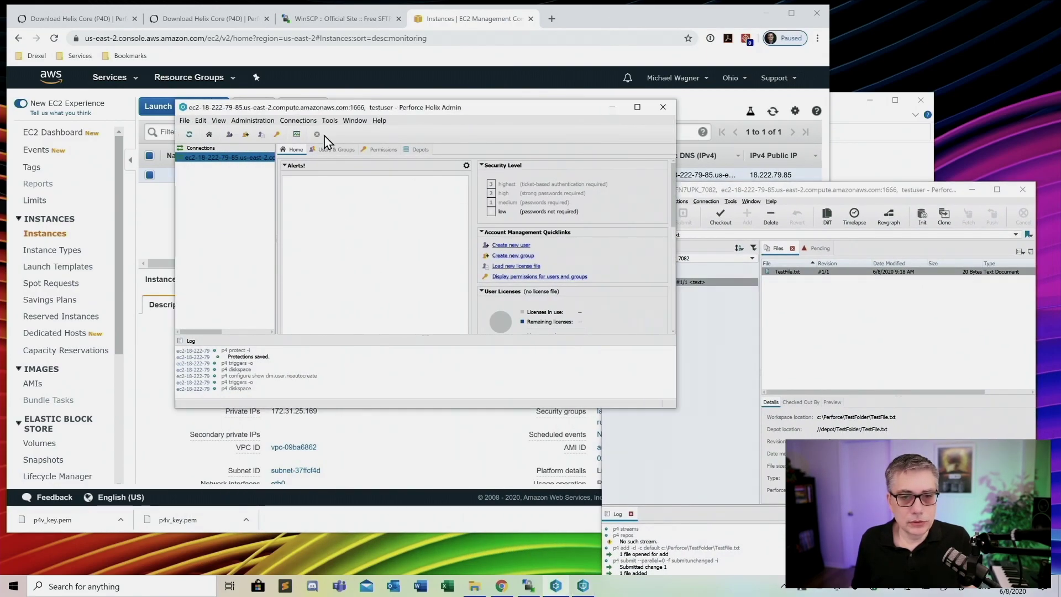
click(335, 149)
click(281, 174)
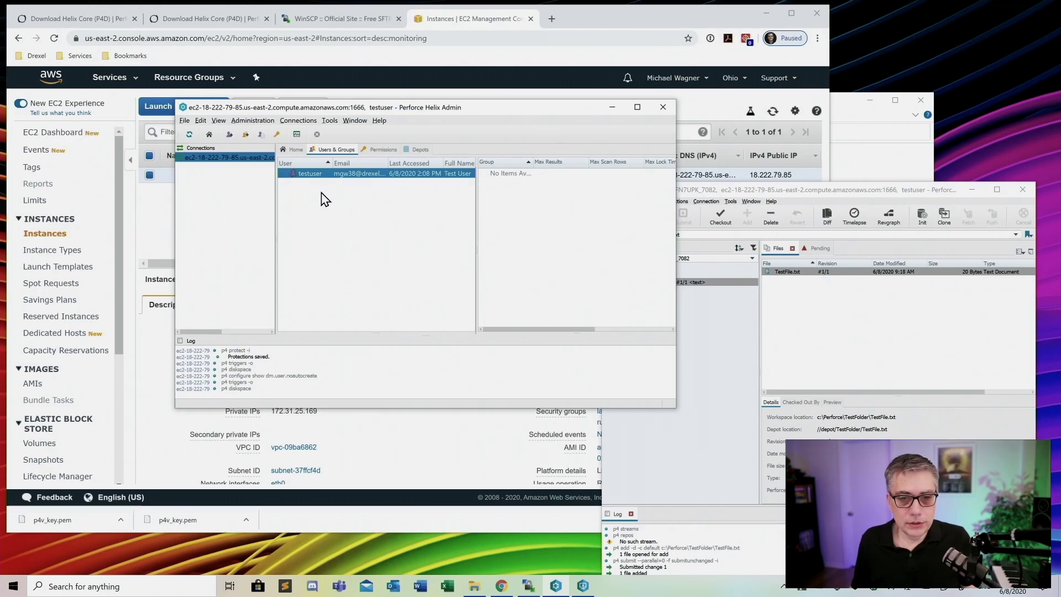
click(420, 149)
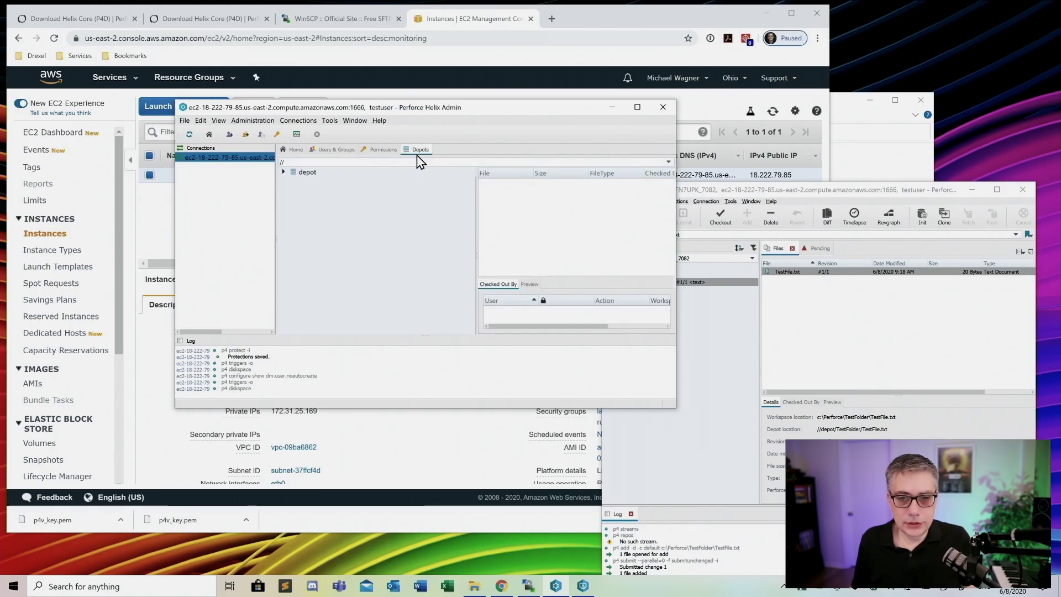
click(284, 172)
click(295, 182)
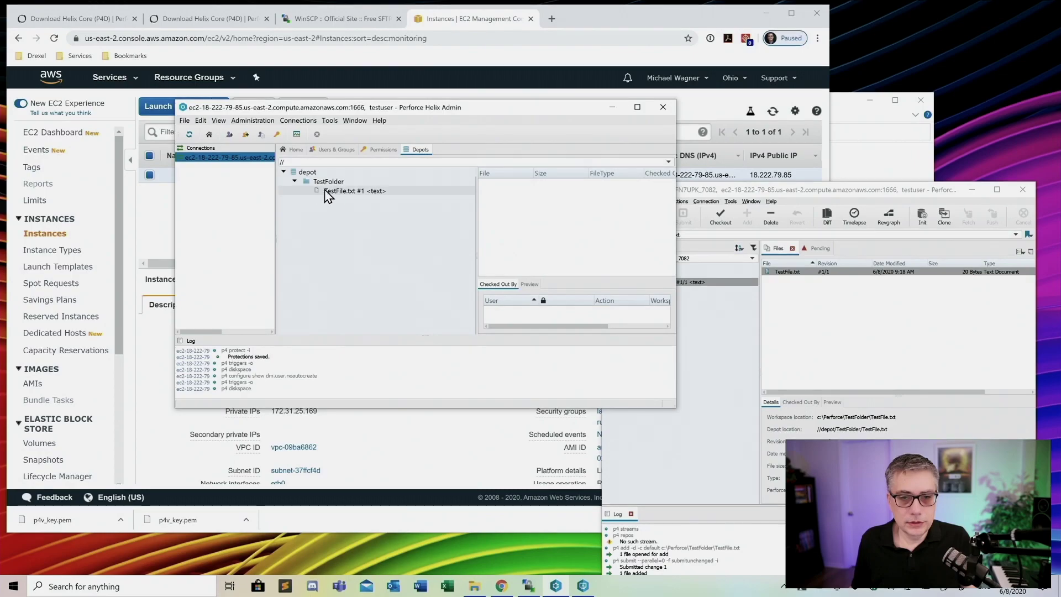
drag(871, 193, 276, 71)
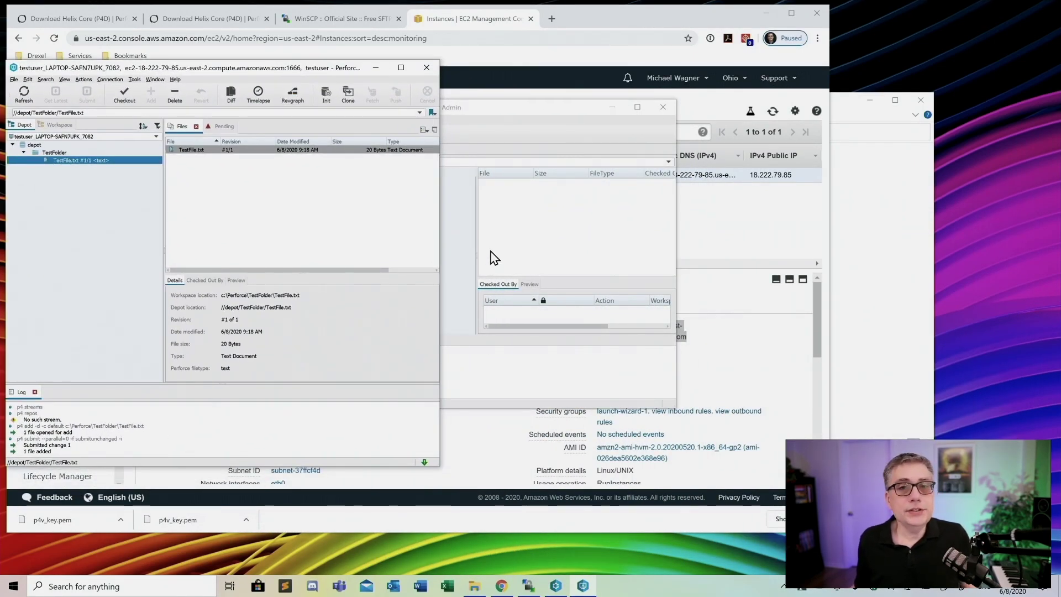